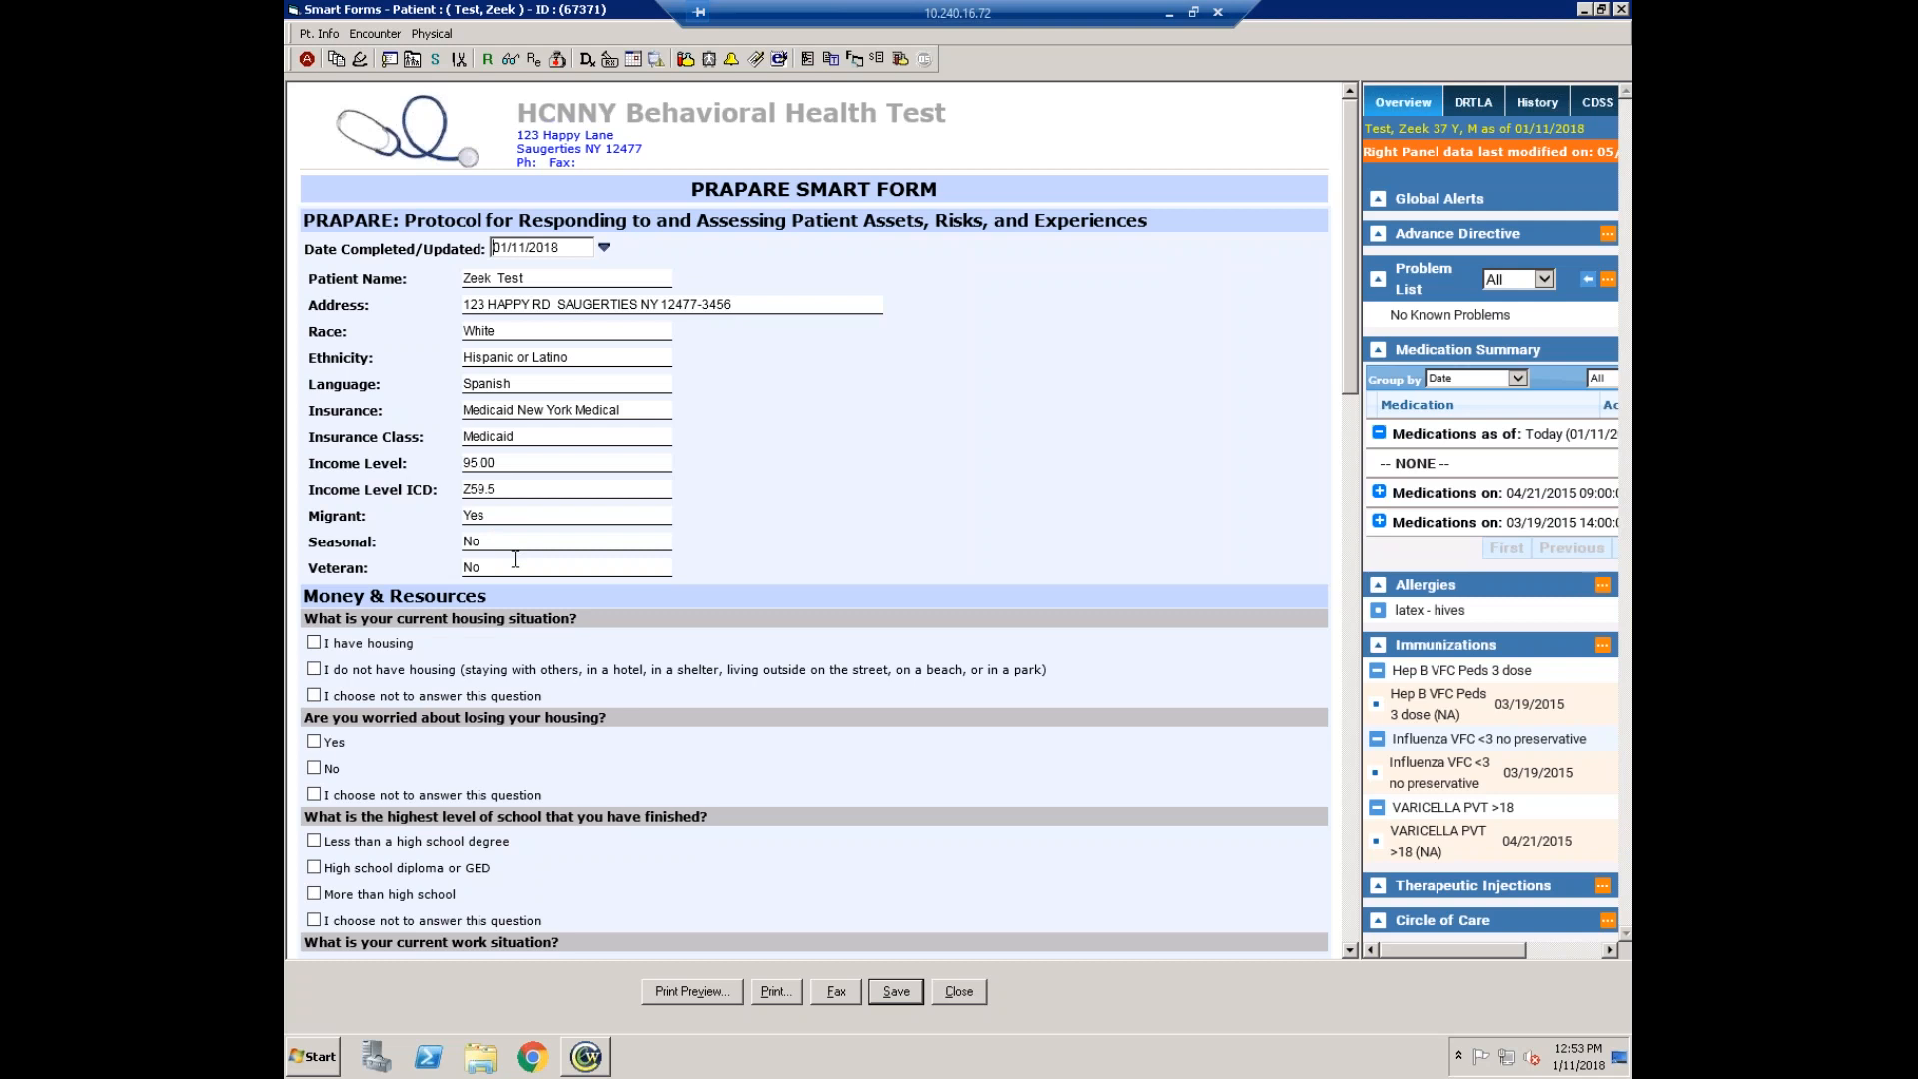
- Close the PRAPARE form without saving, and review the patient's additional general and structured information without saving changes
click(959, 991)
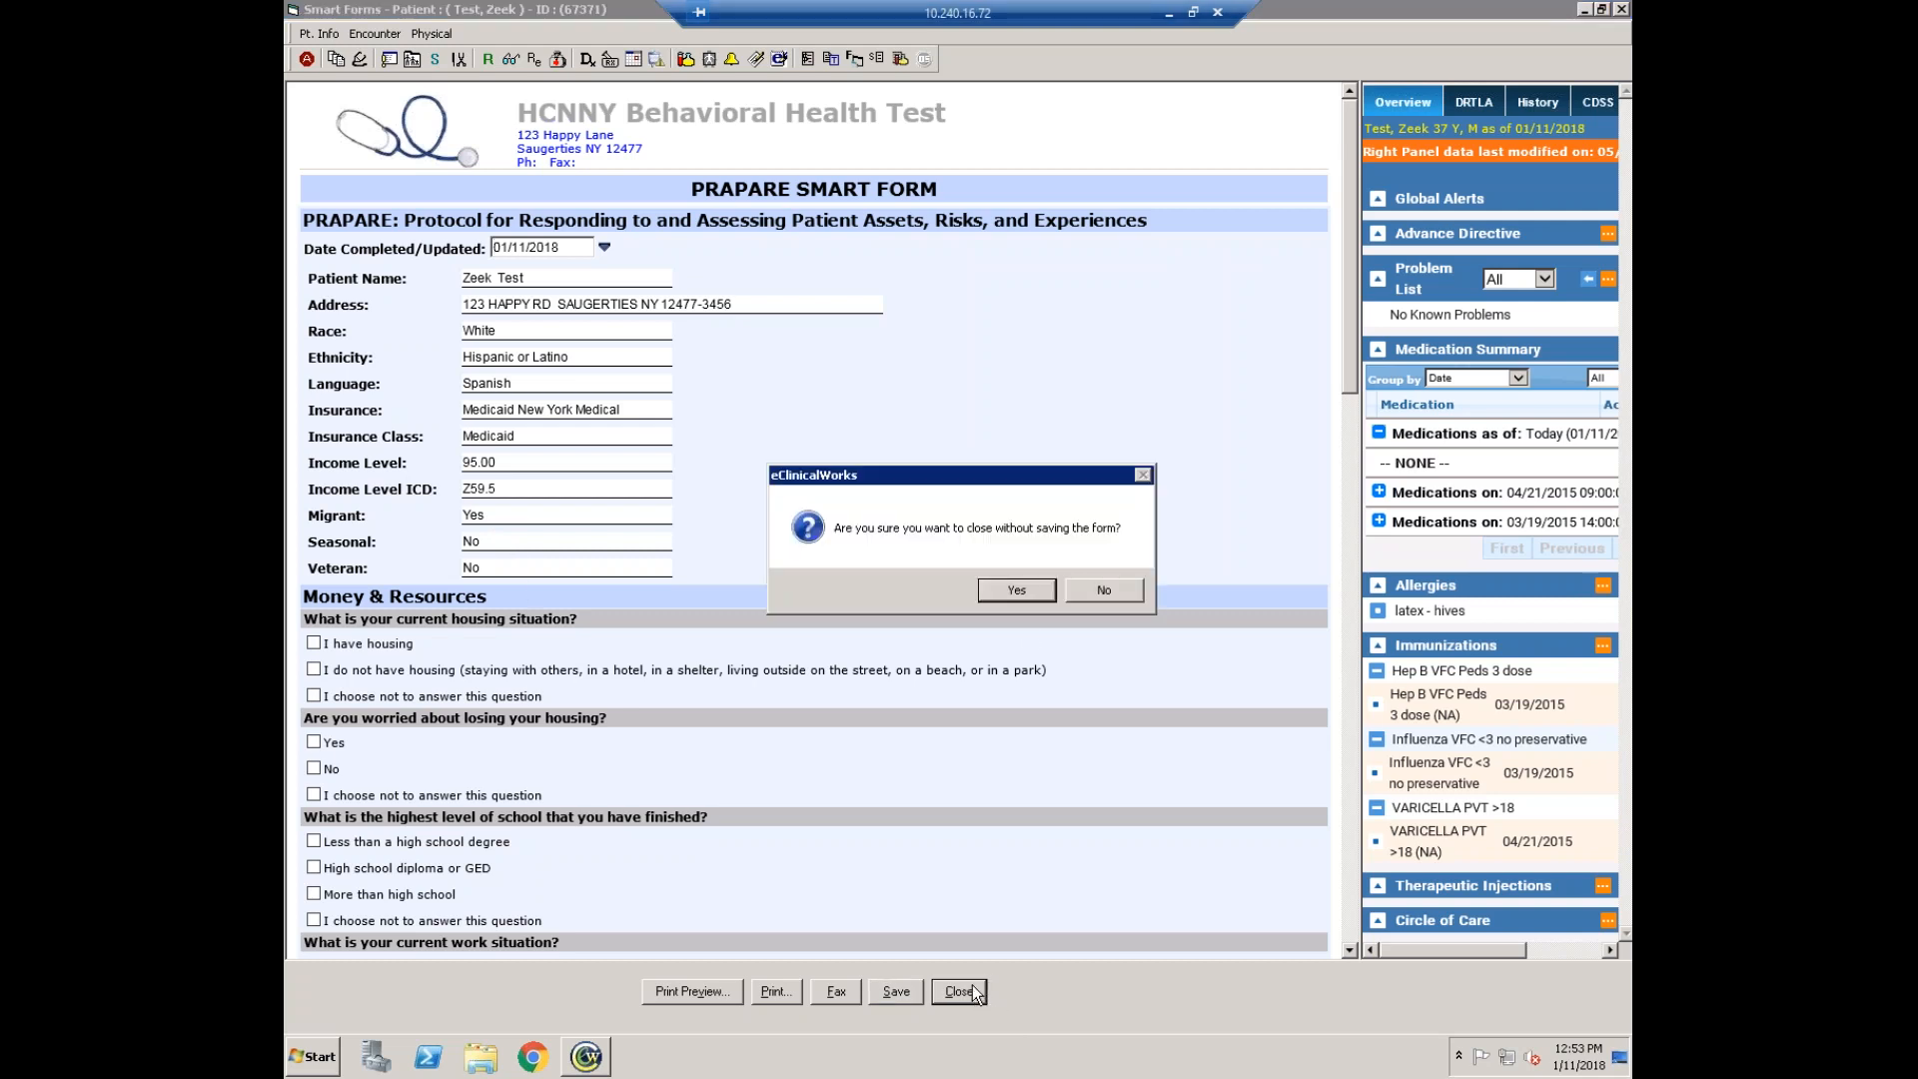
click(1017, 589)
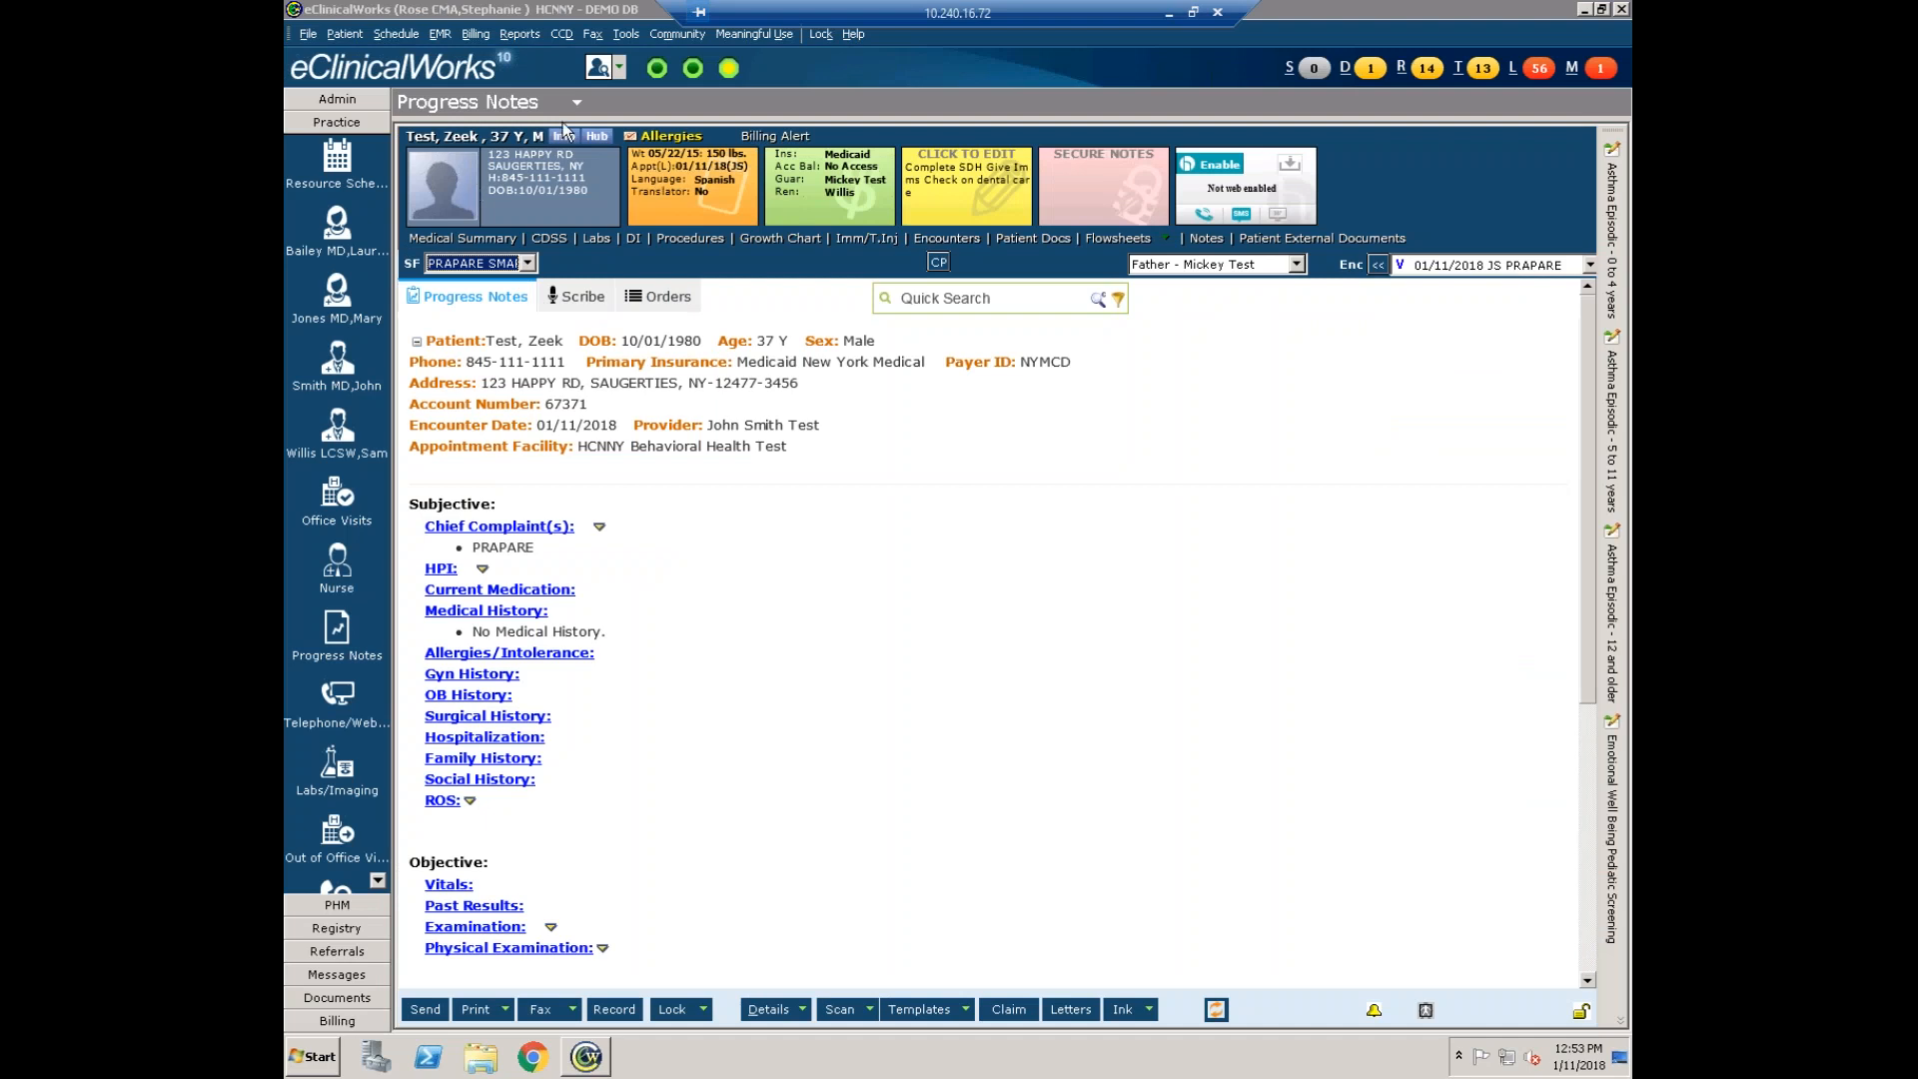
click(565, 135)
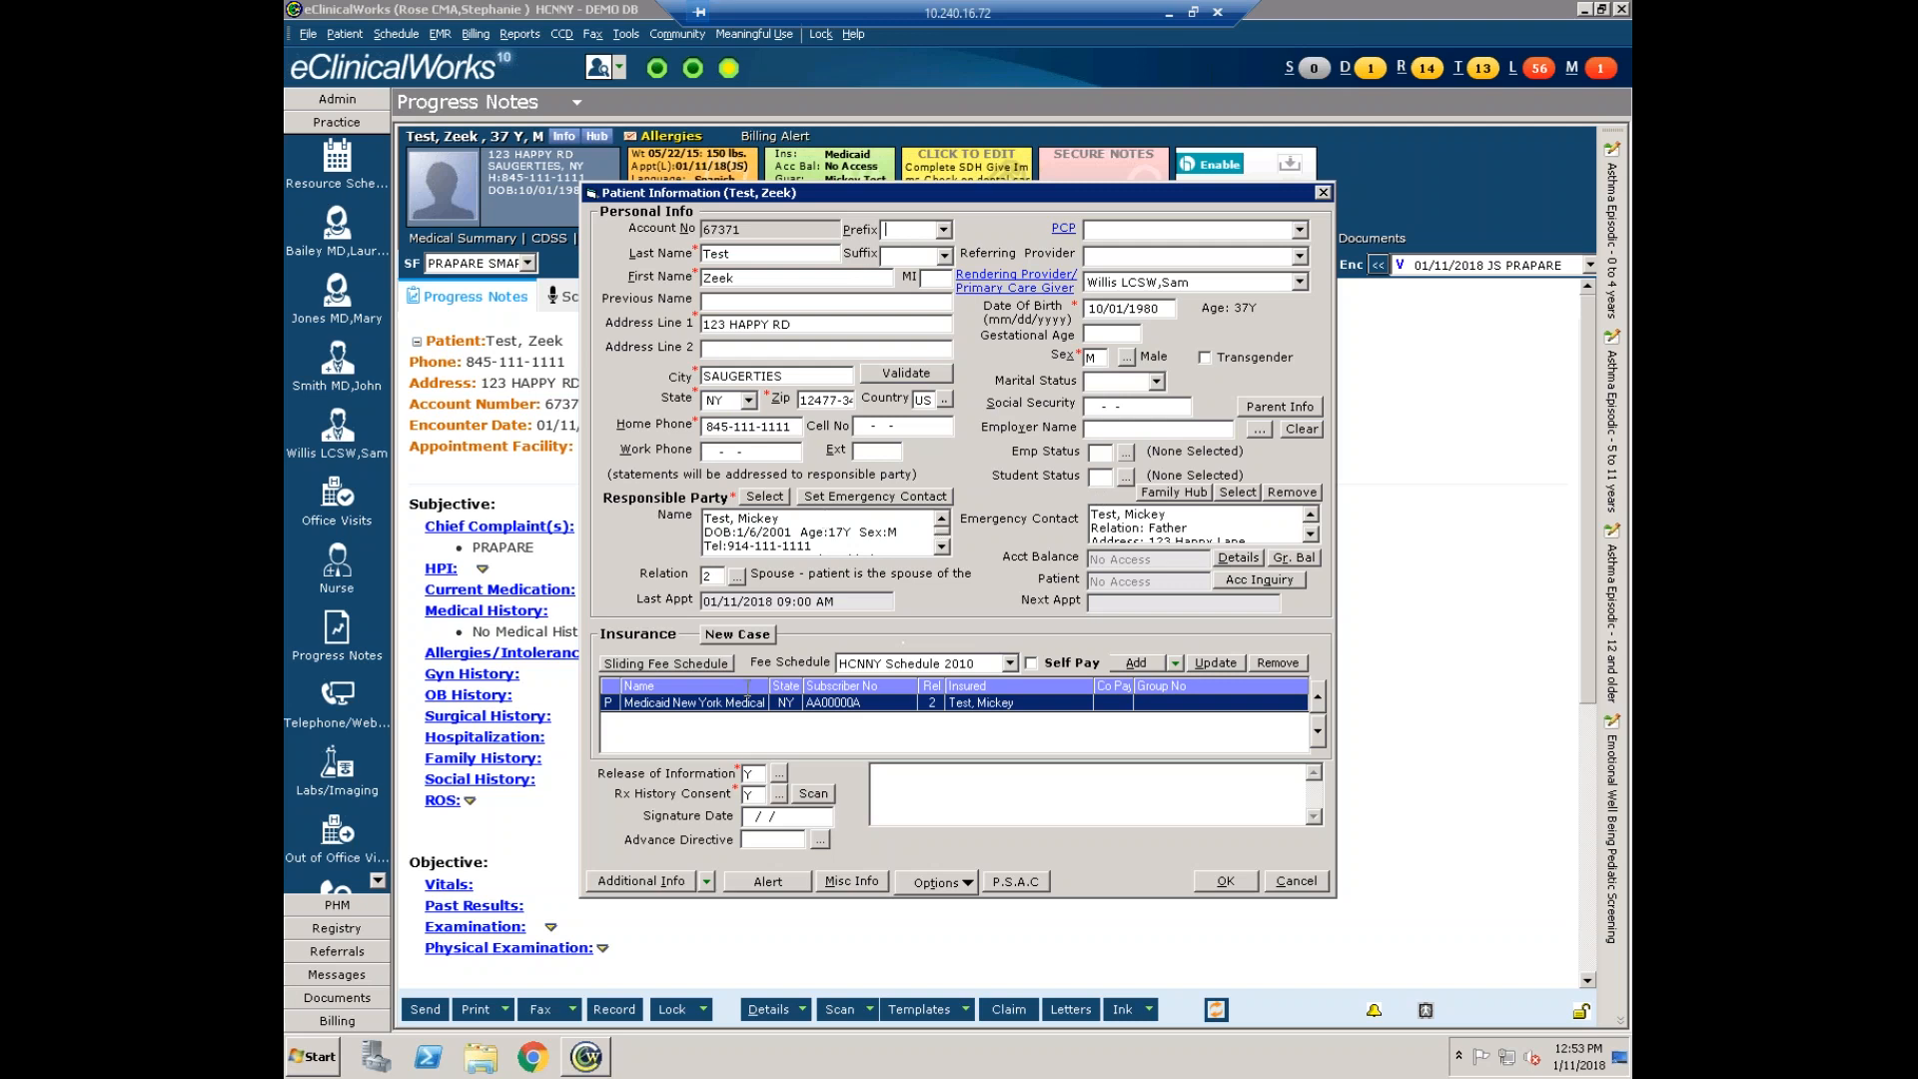
click(644, 881)
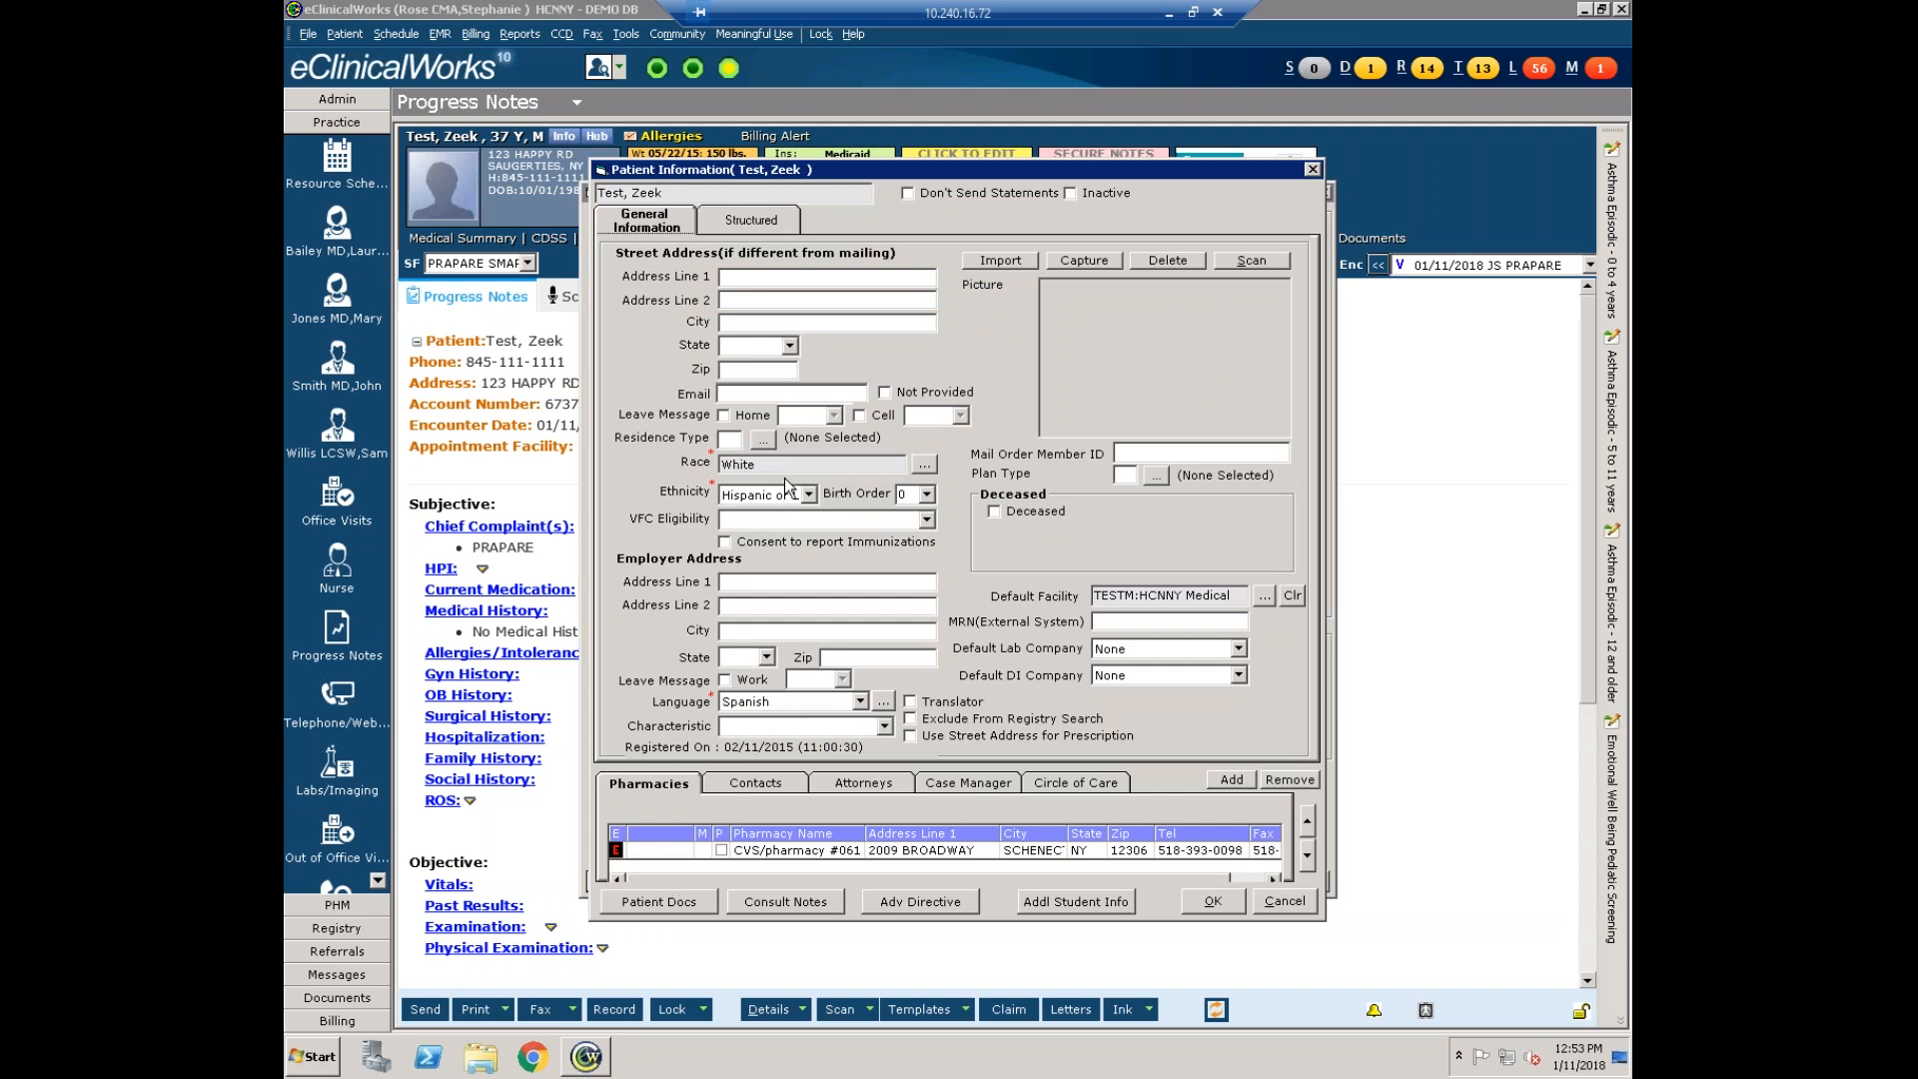
click(759, 222)
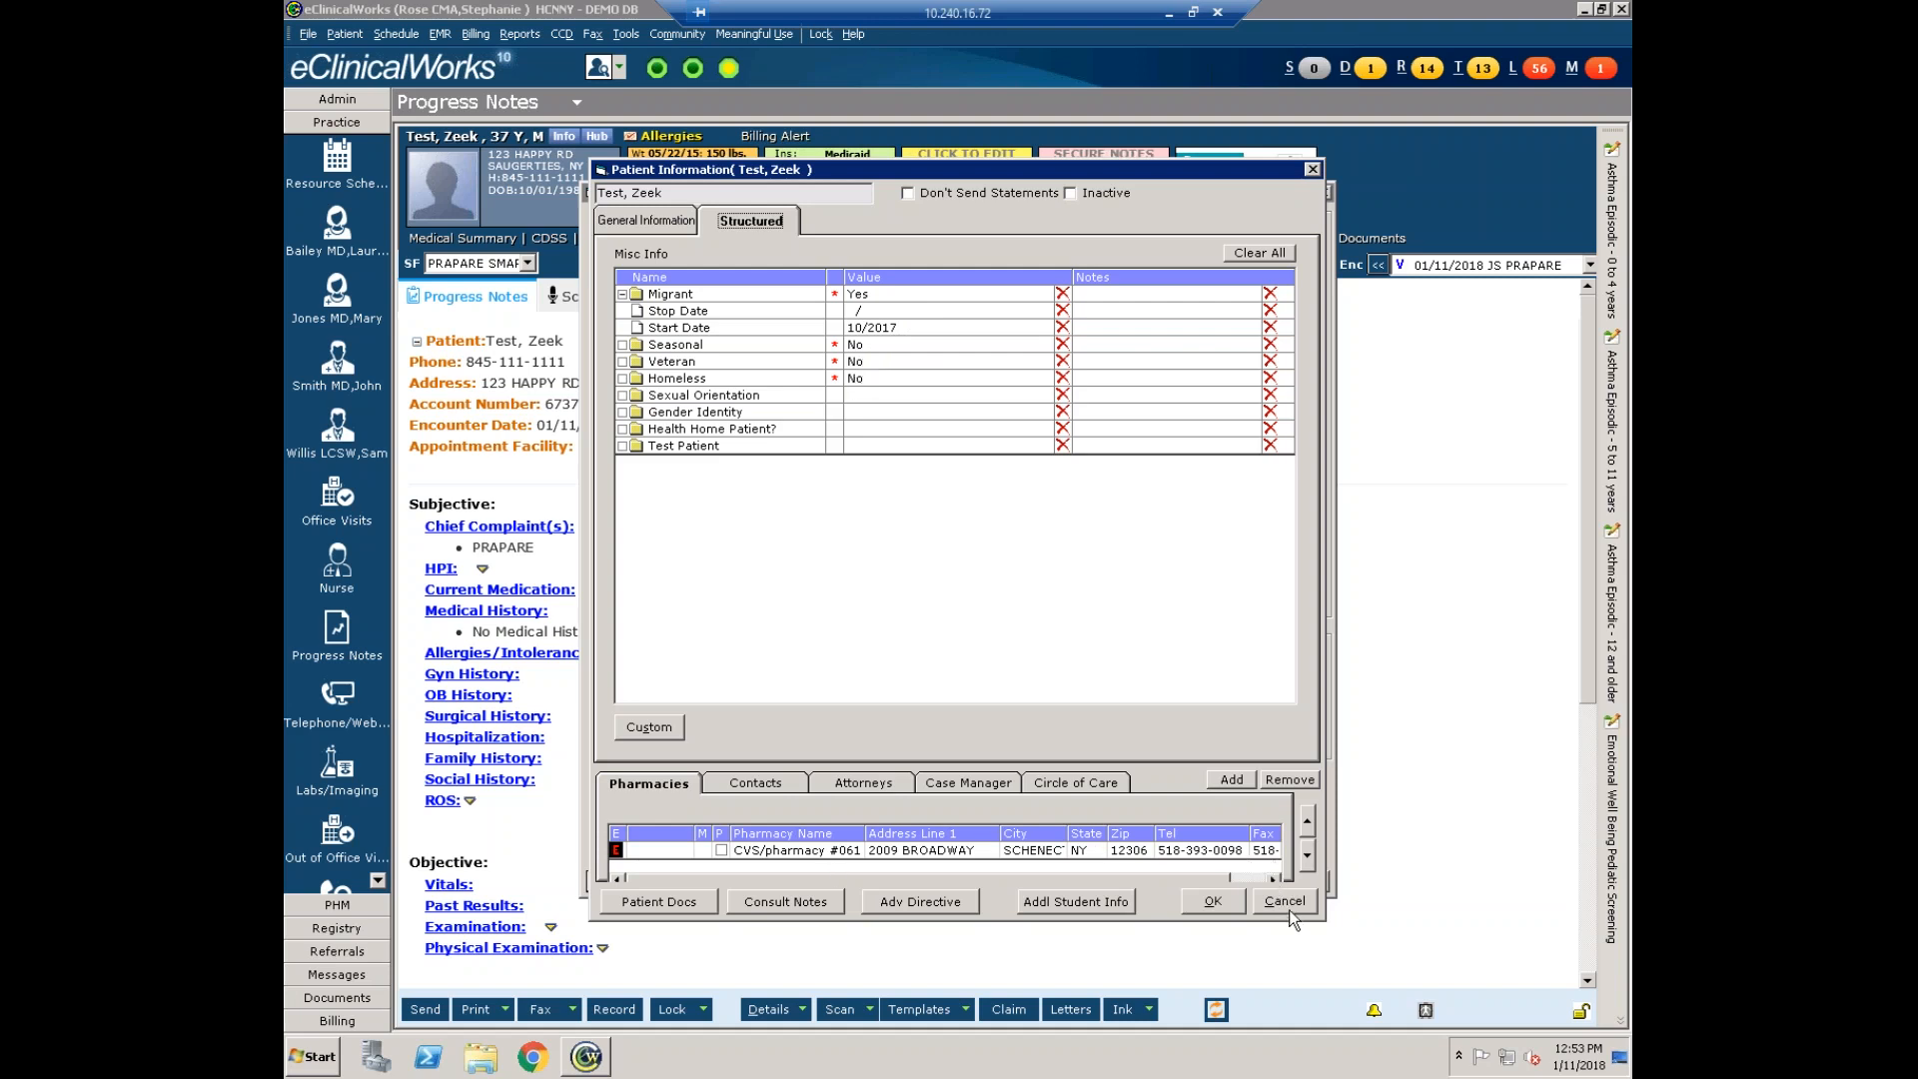
click(651, 224)
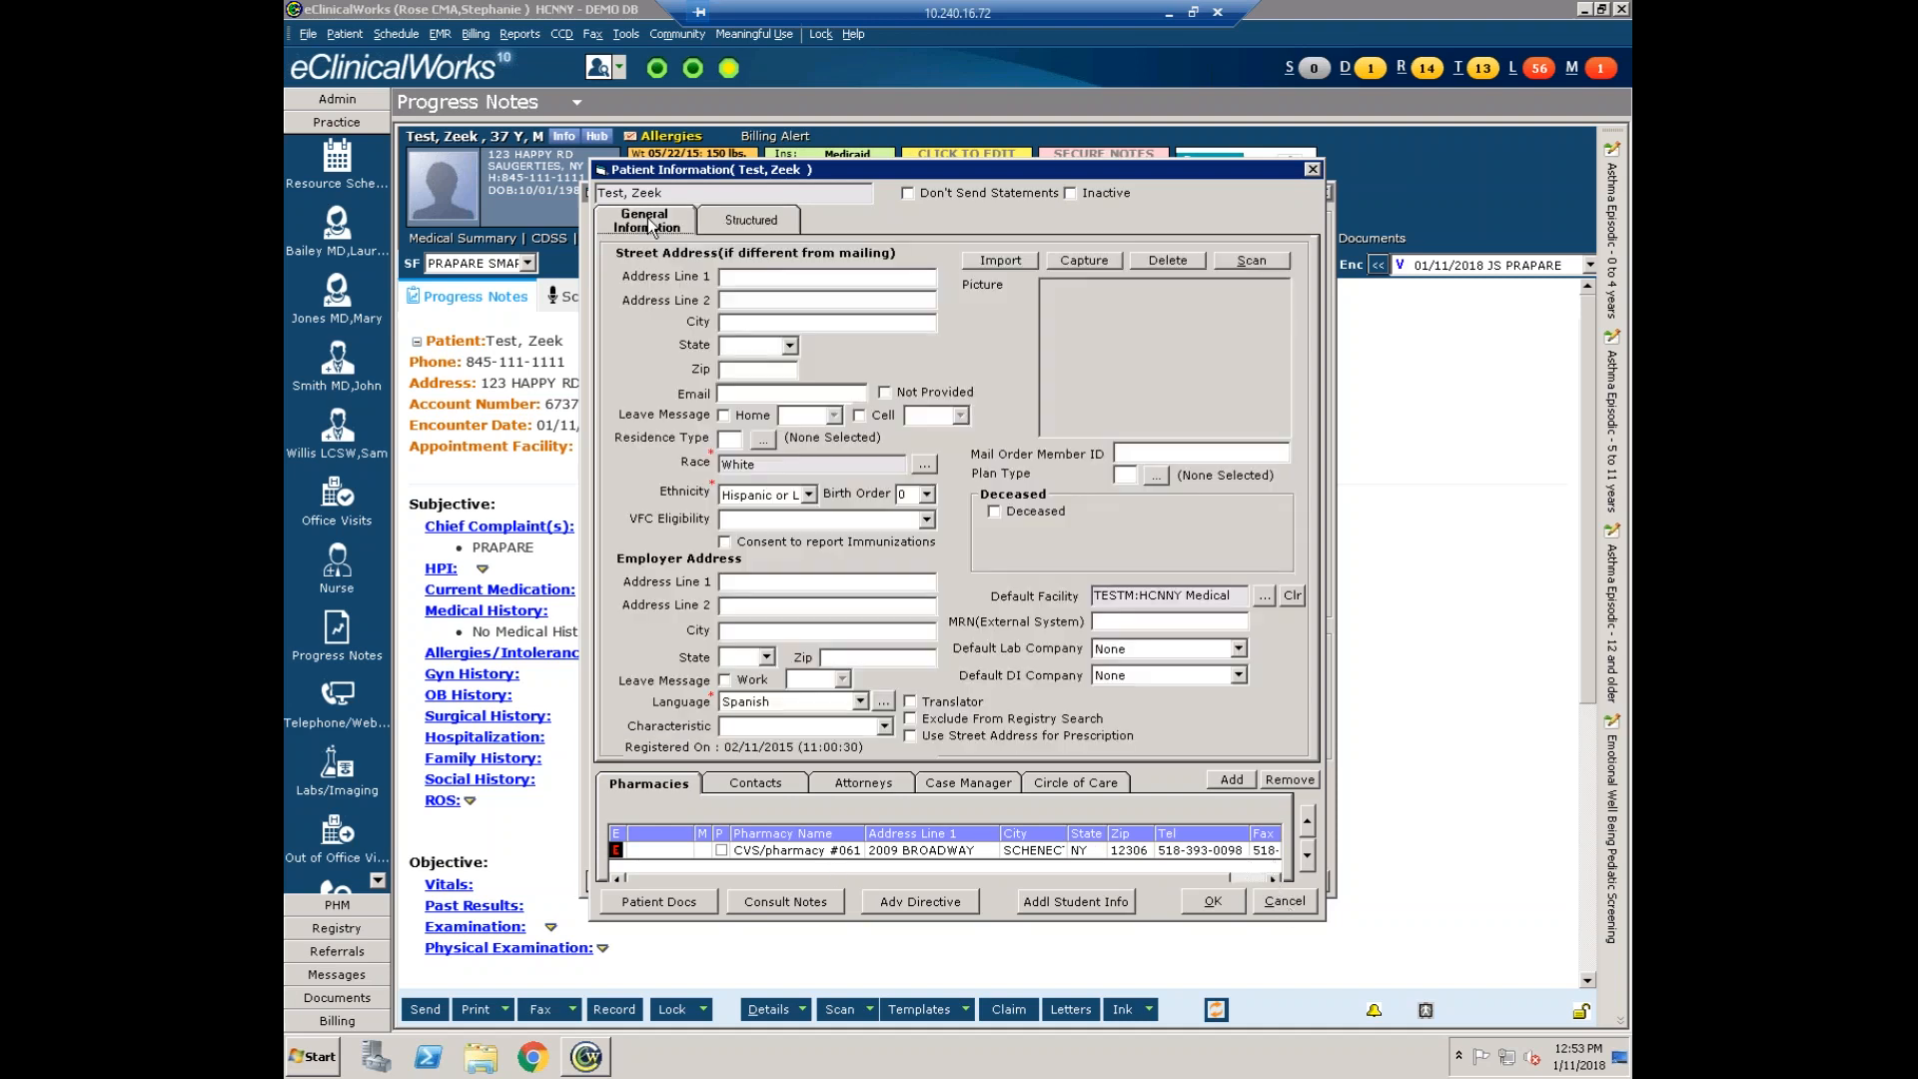
click(1285, 901)
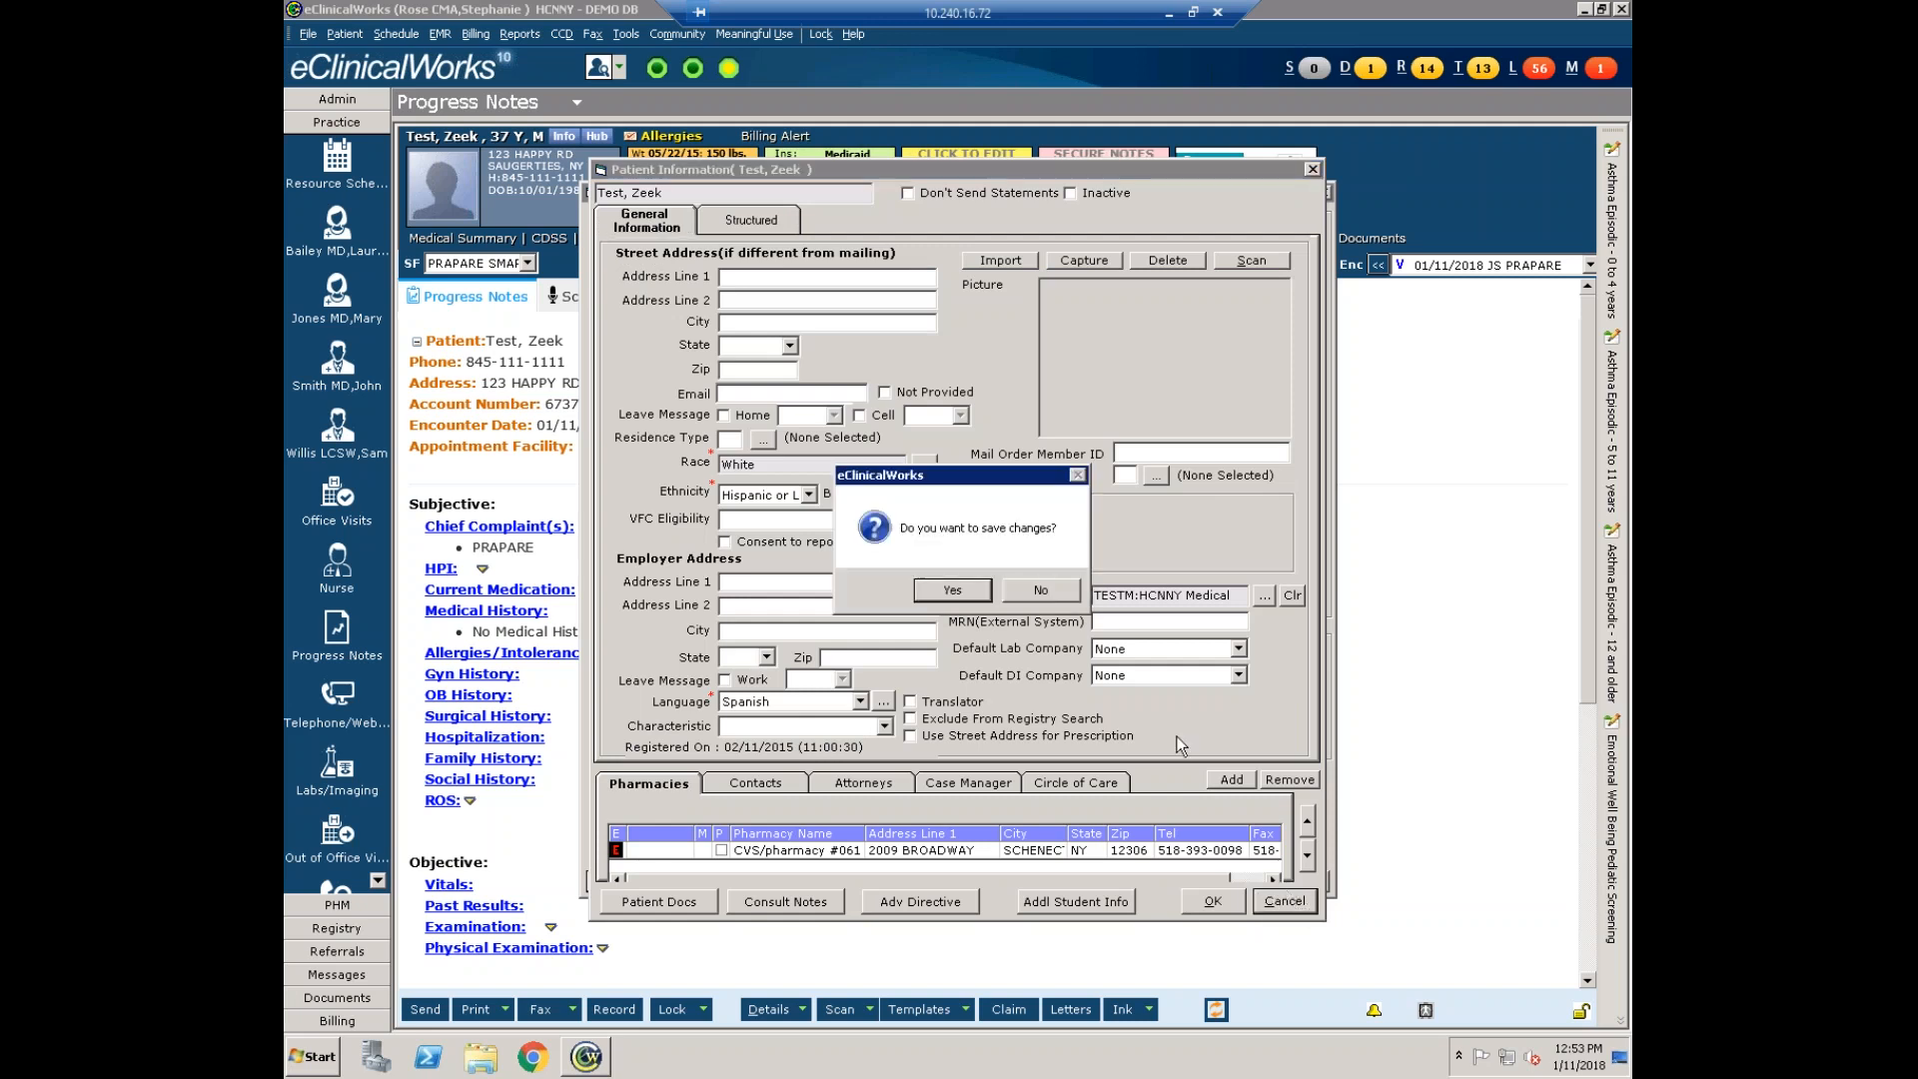
click(1039, 600)
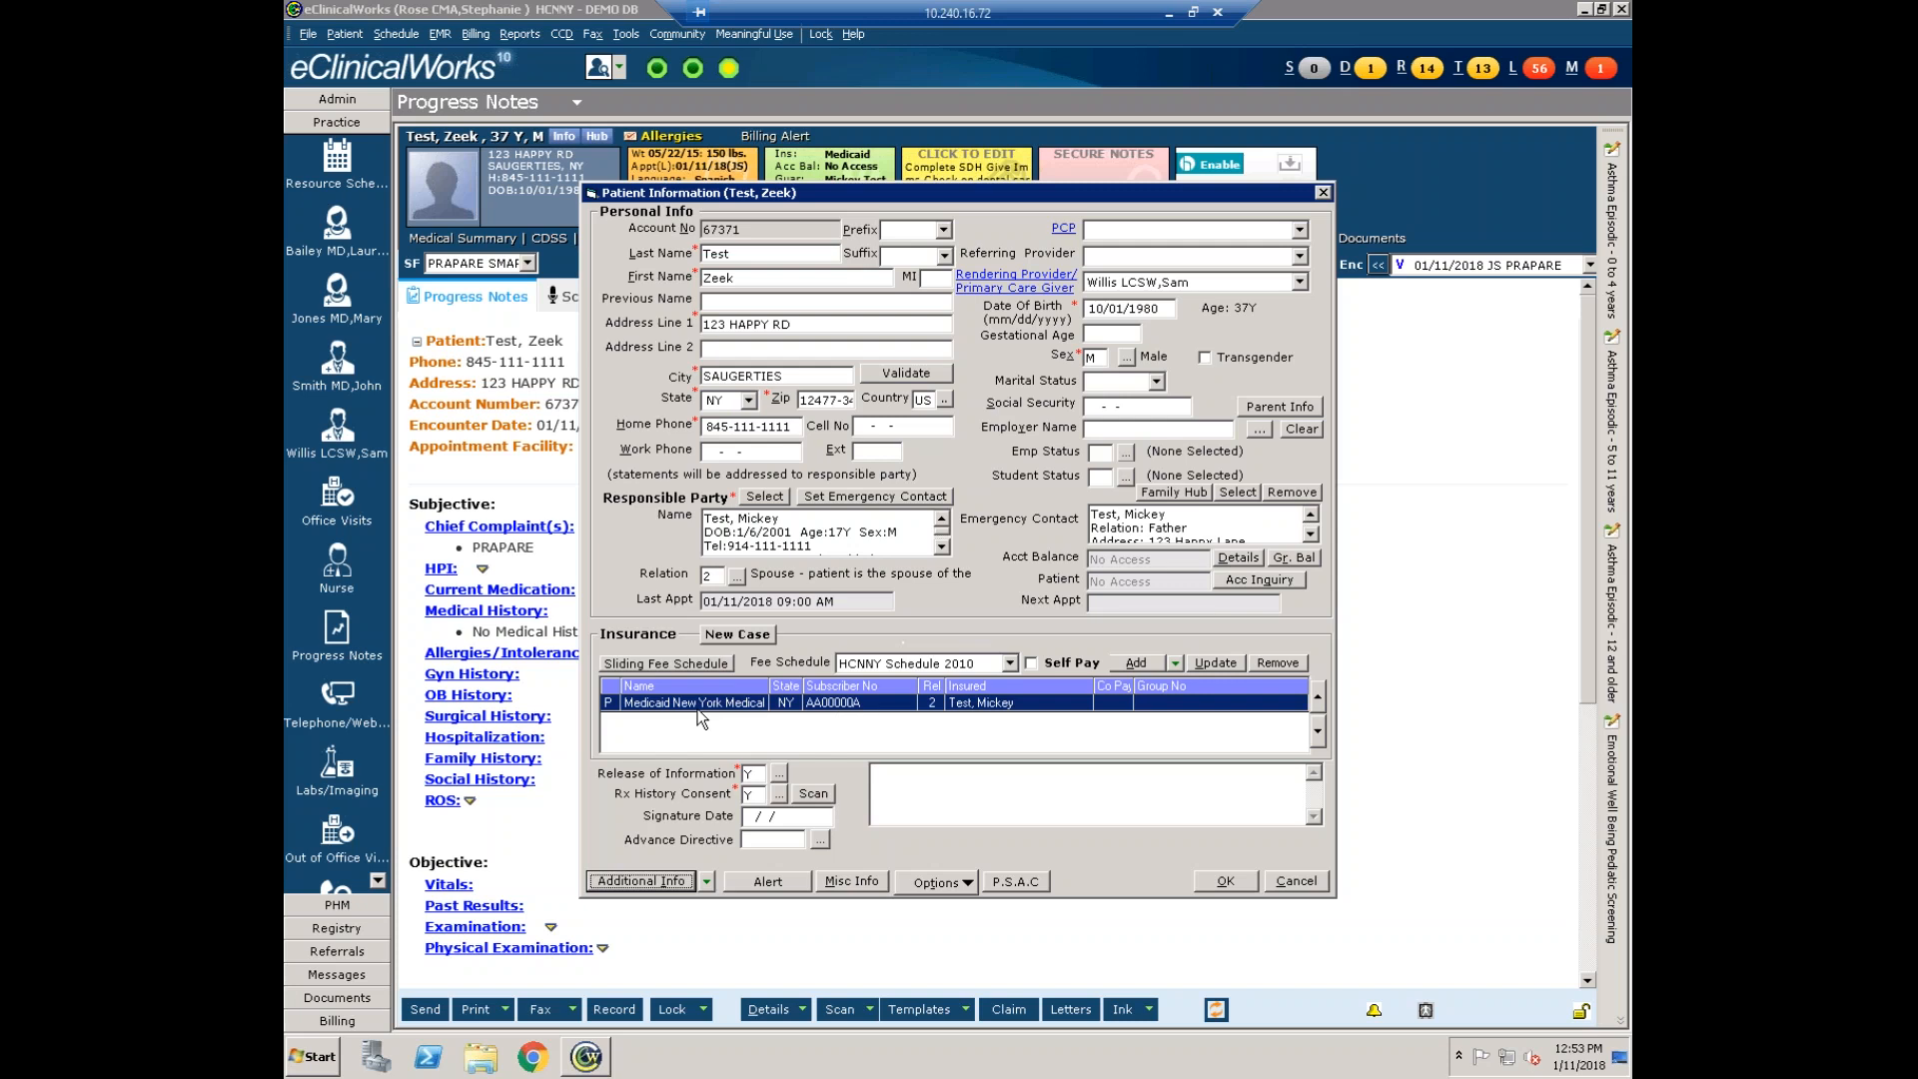
- Review the patient's sliding fee schedule income details, and close the patient information without saving
click(680, 668)
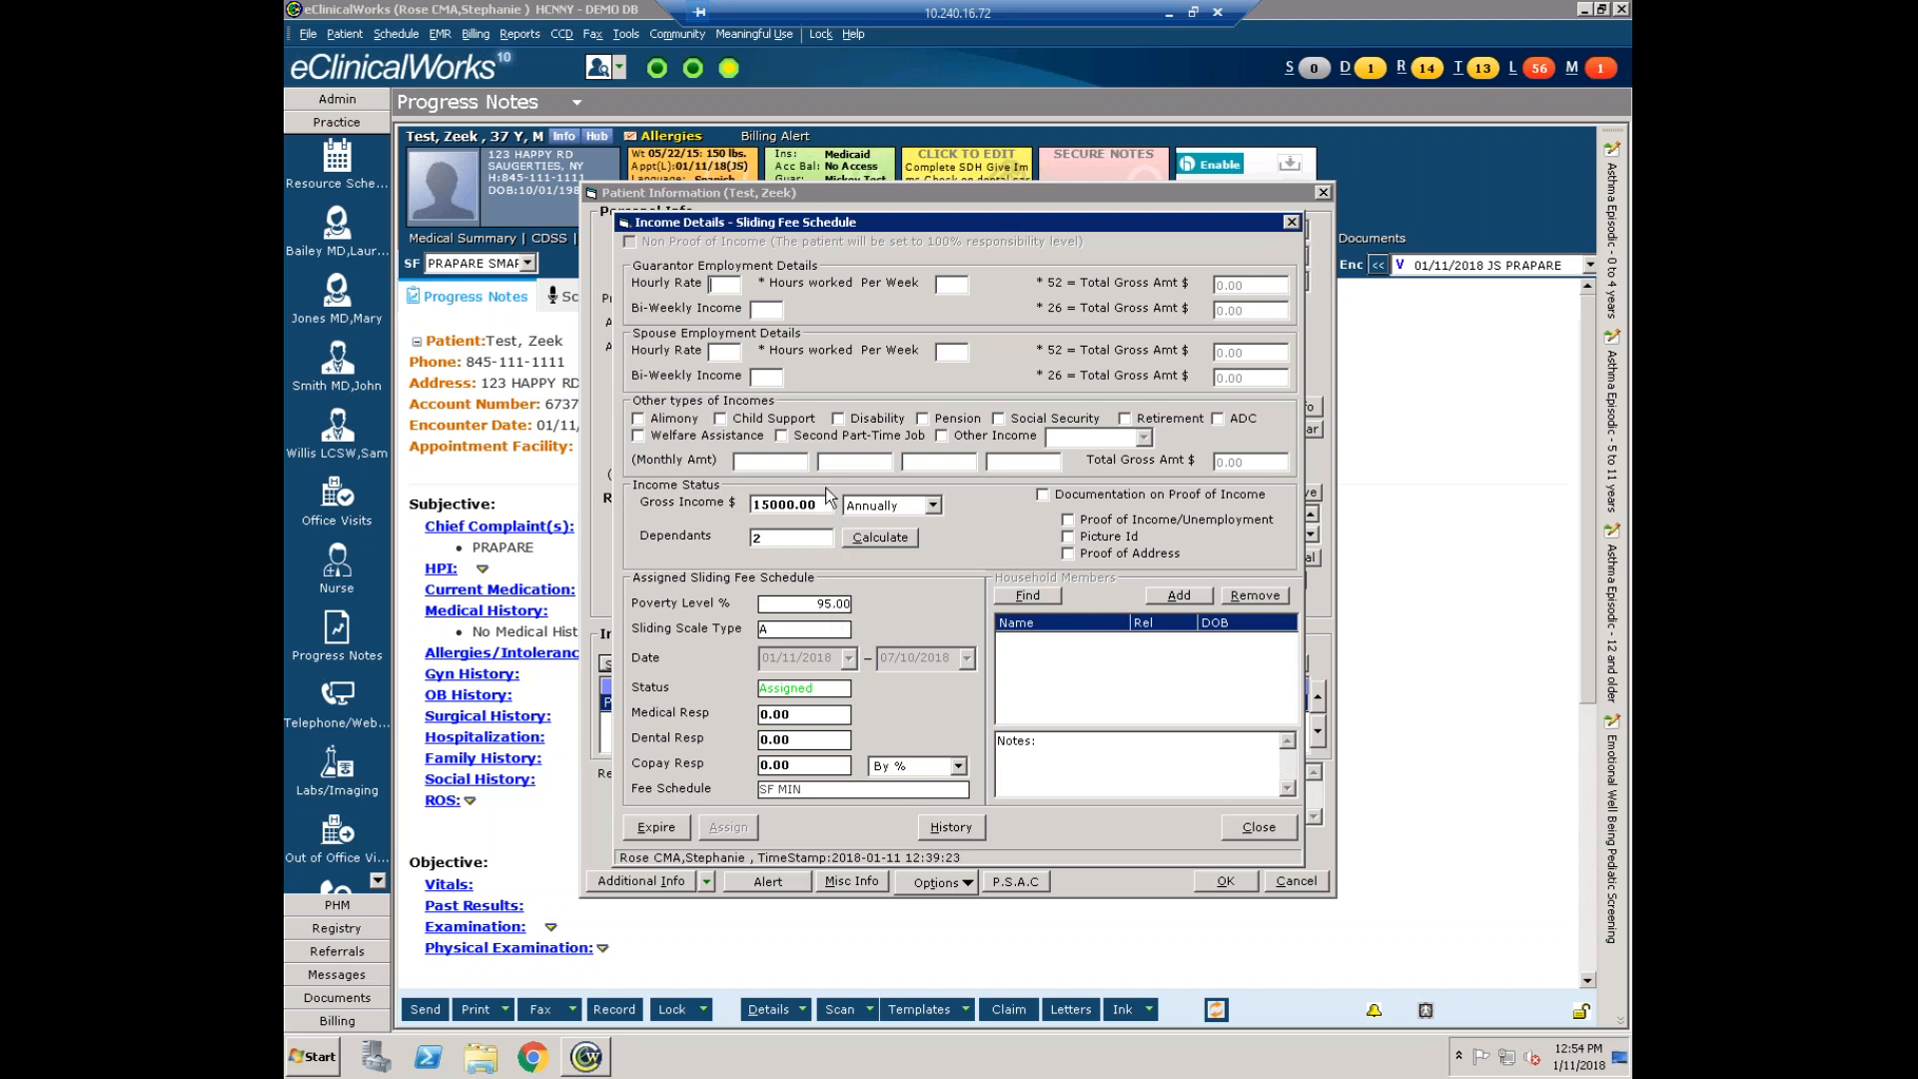
click(1261, 828)
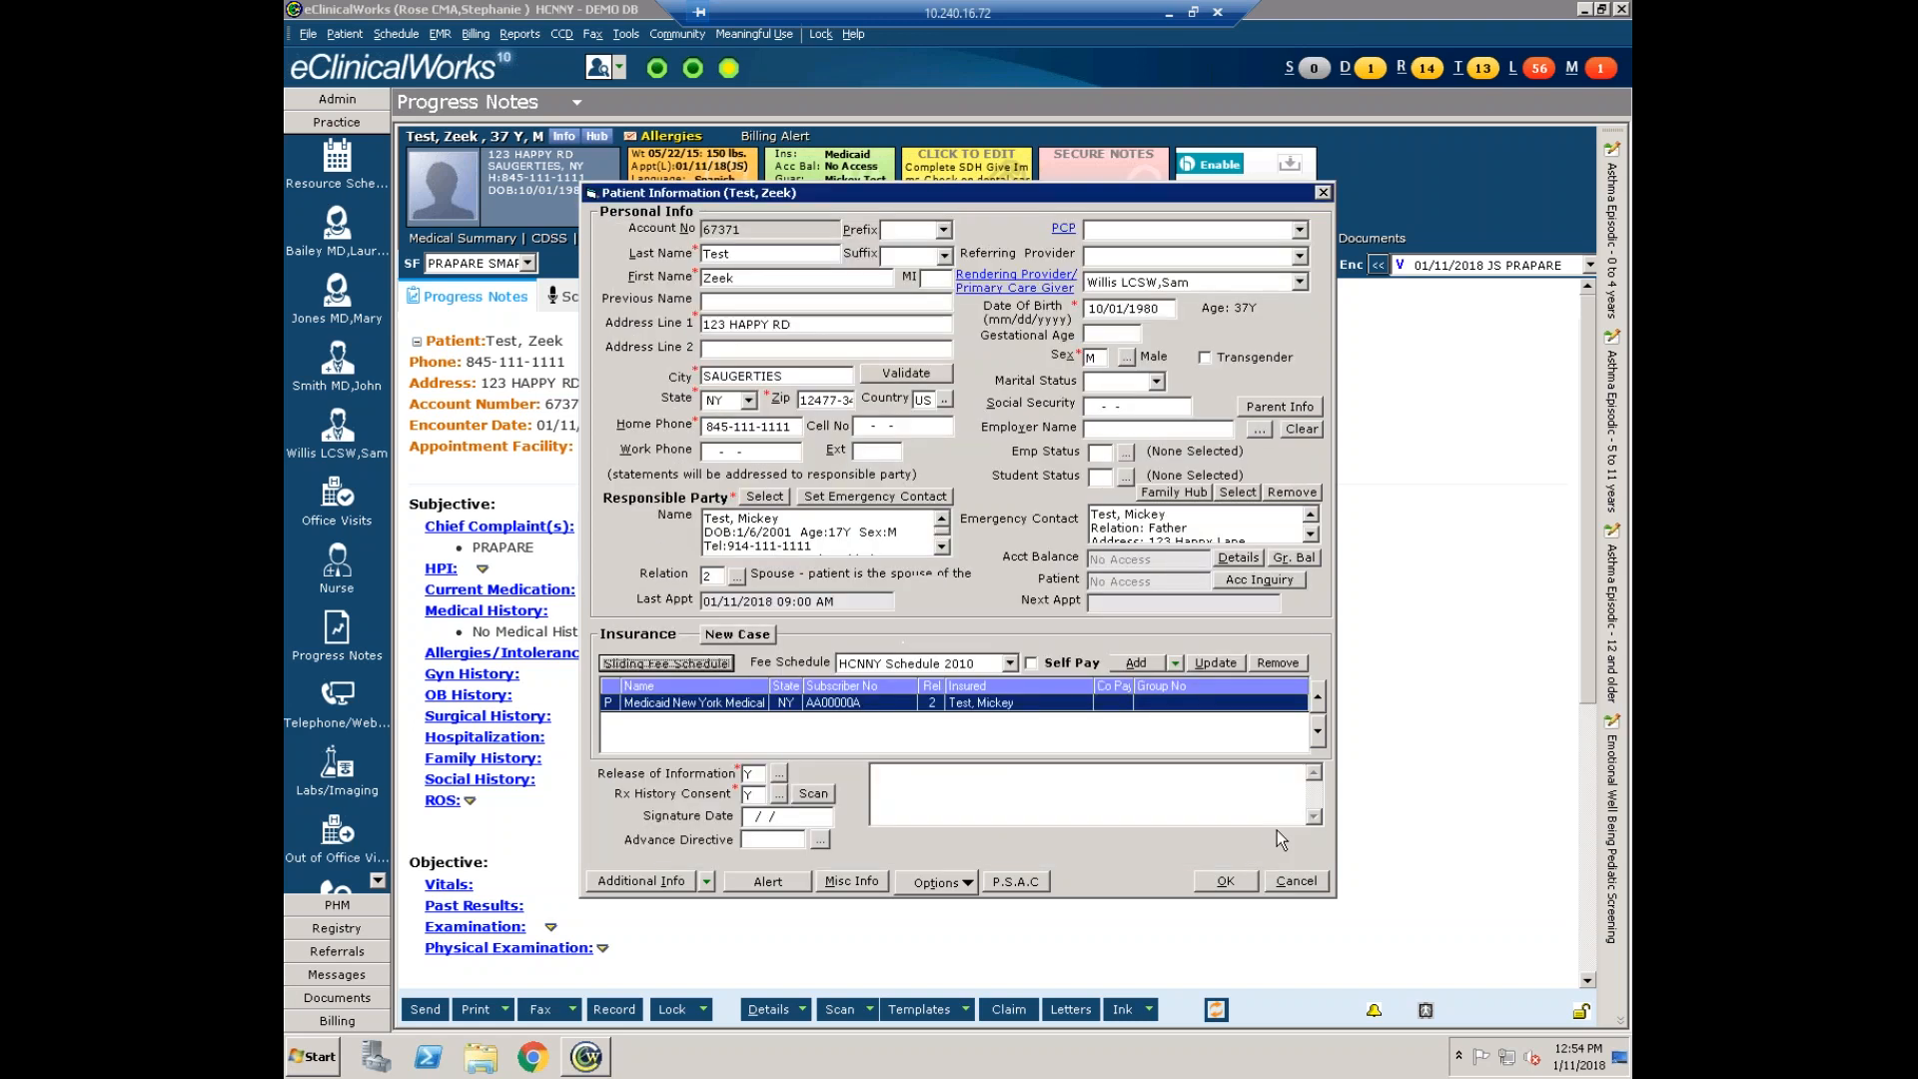
click(1325, 881)
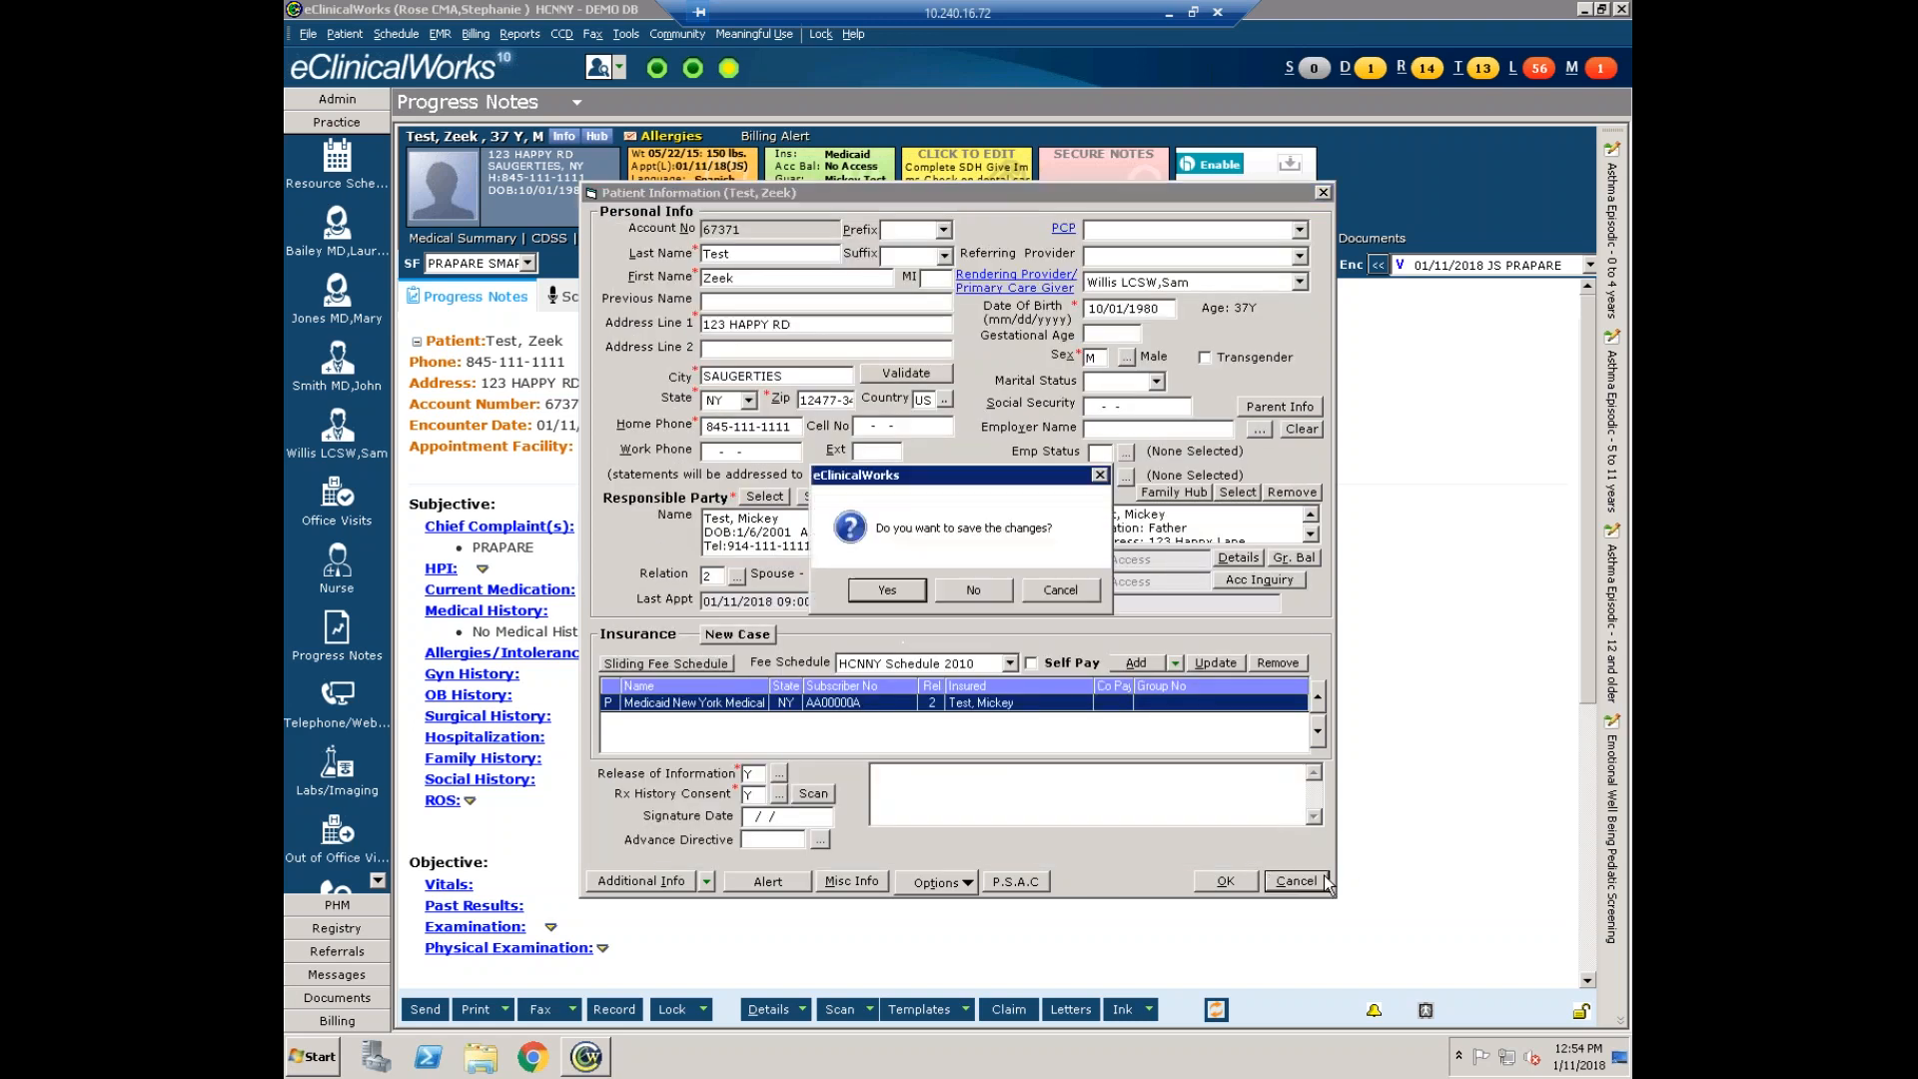
click(1010, 596)
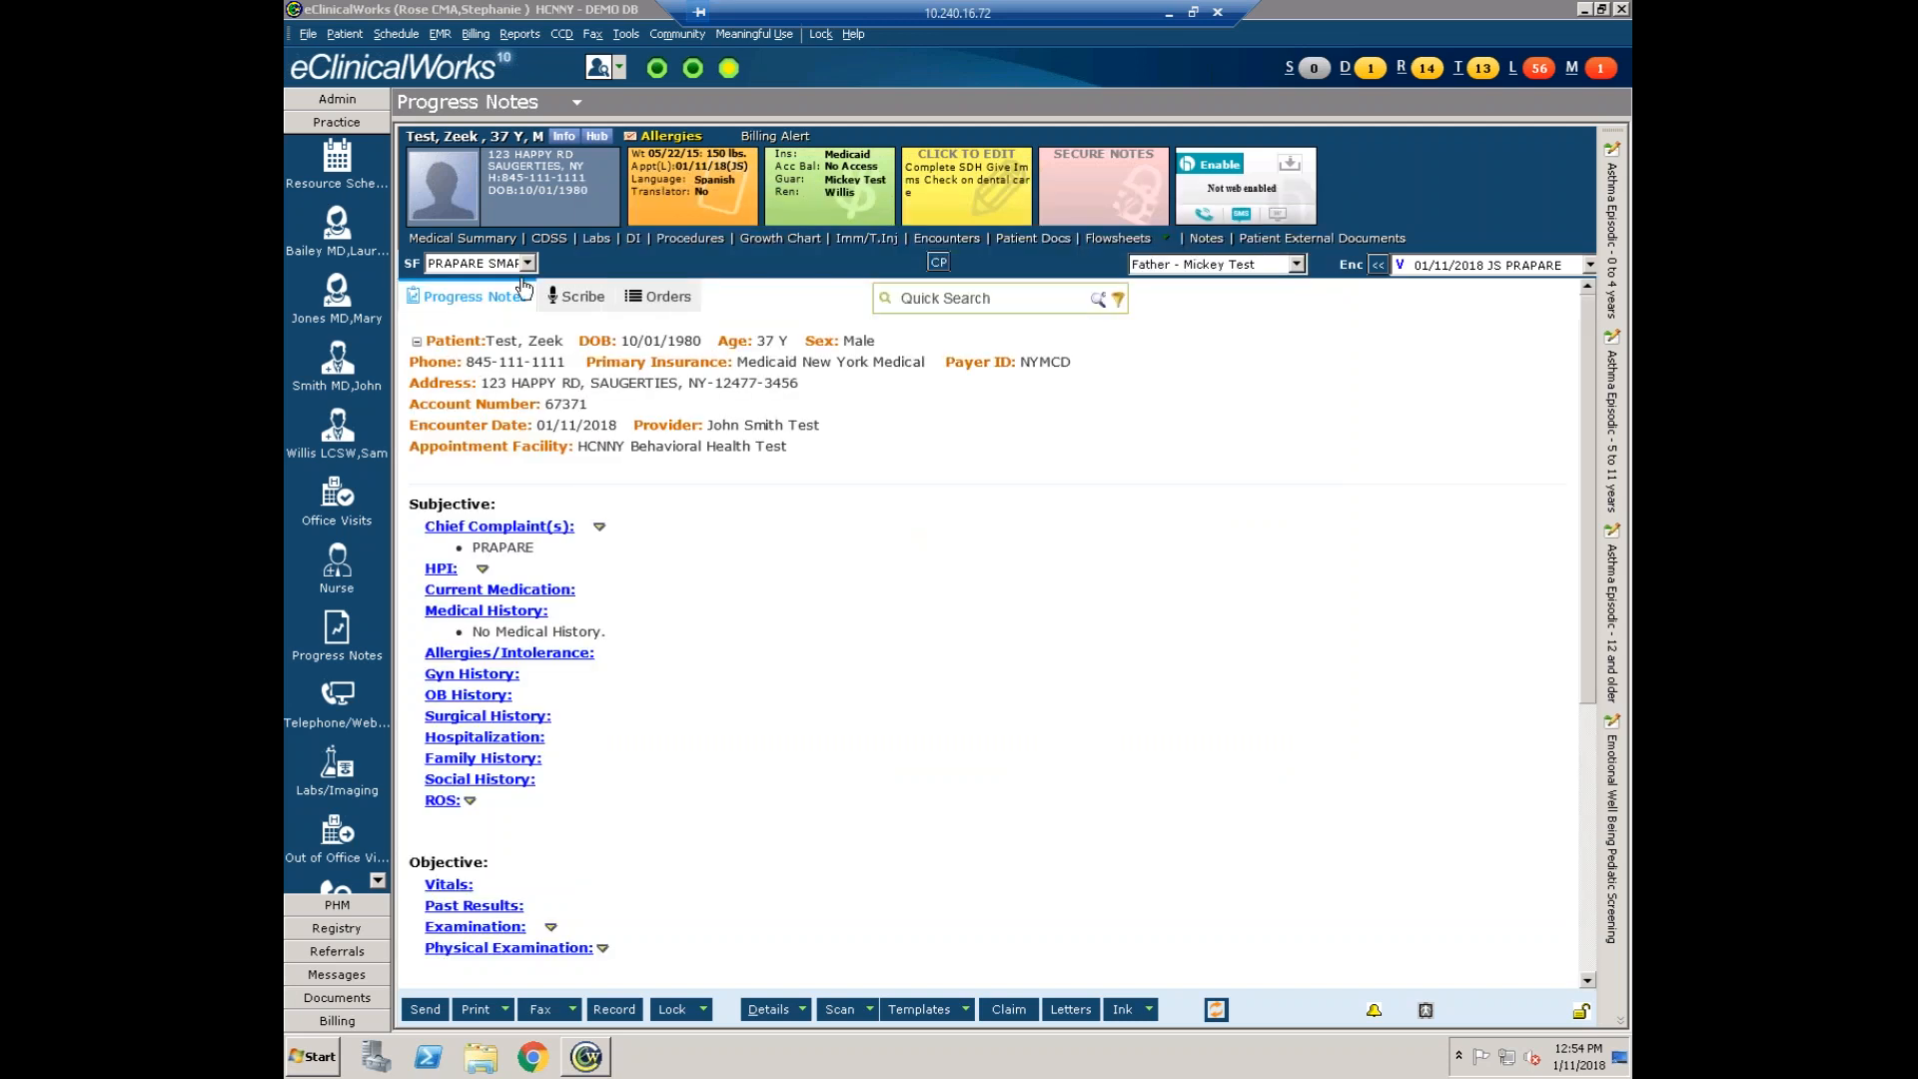
- Open the PRAPARE smart form from the progress note and mark the current housing situation as "I have housing"
click(527, 263)
click(473, 351)
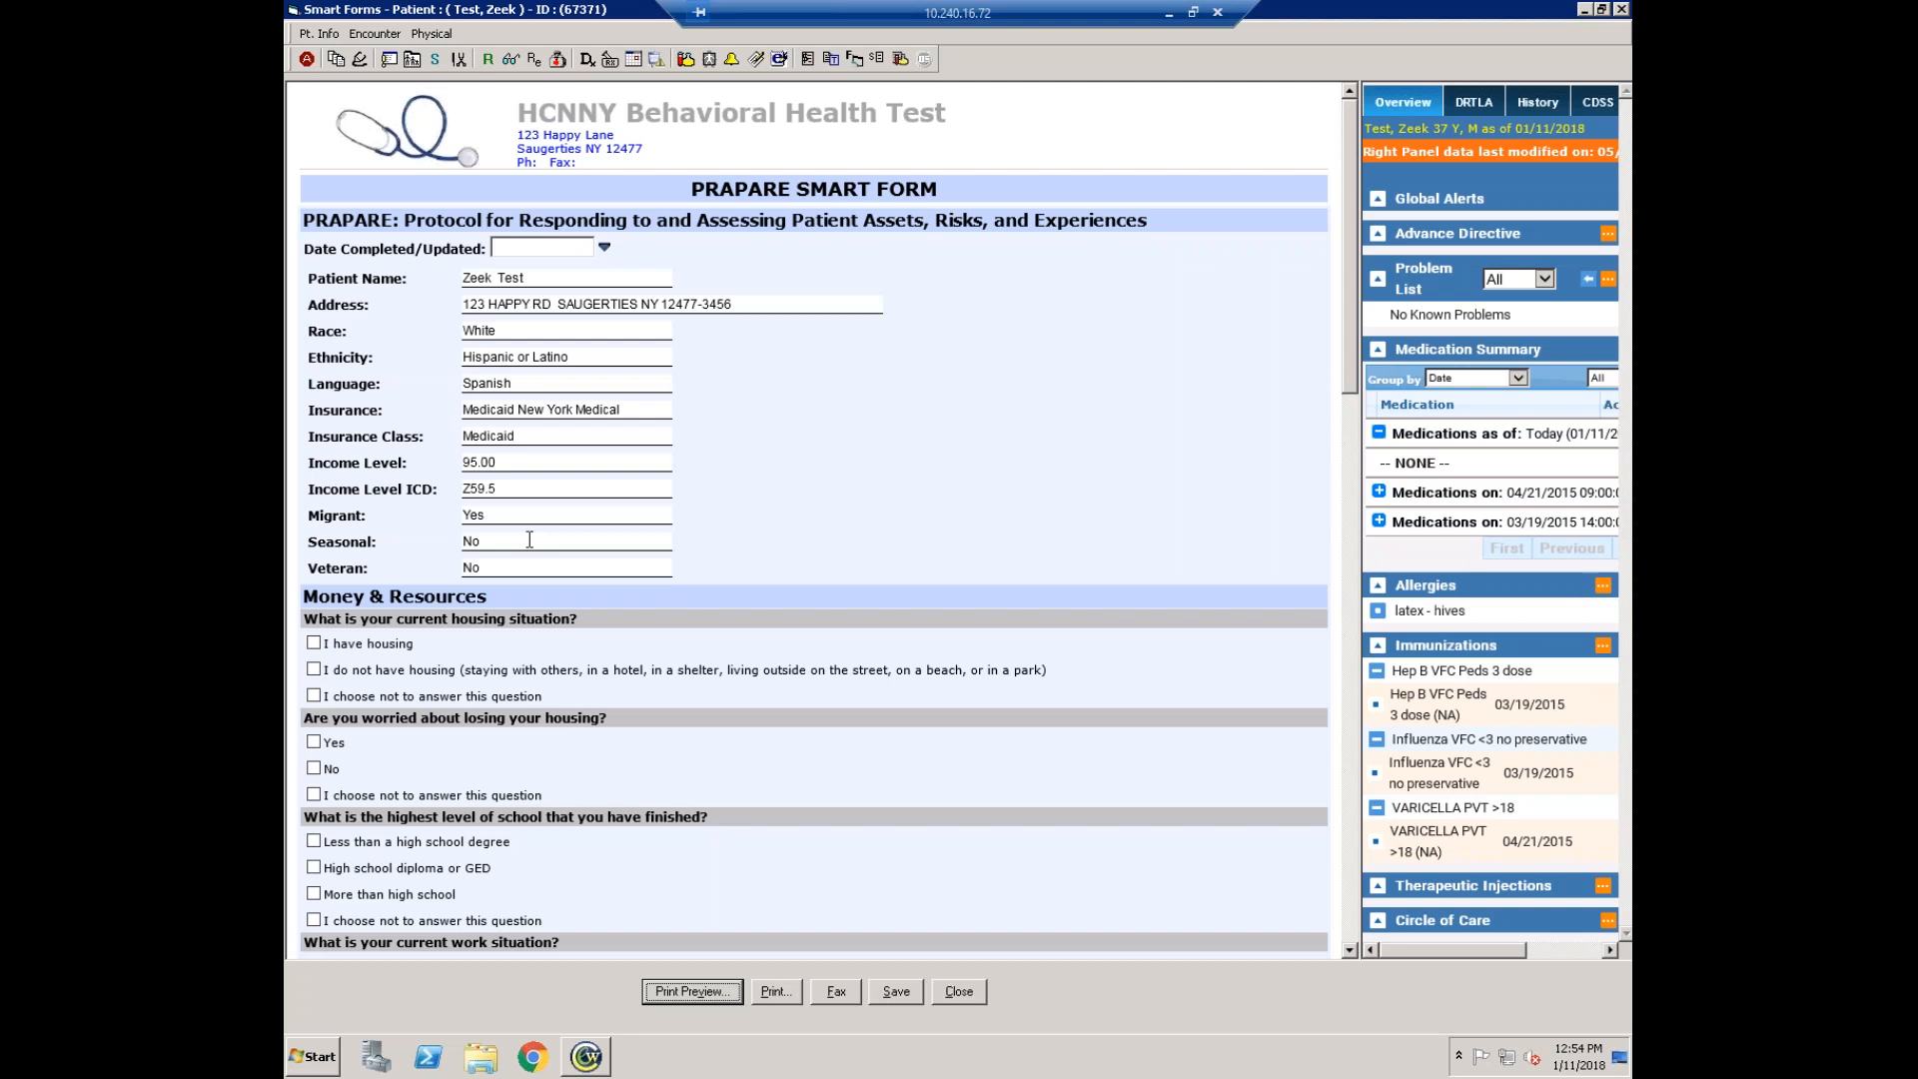
click(1341, 951)
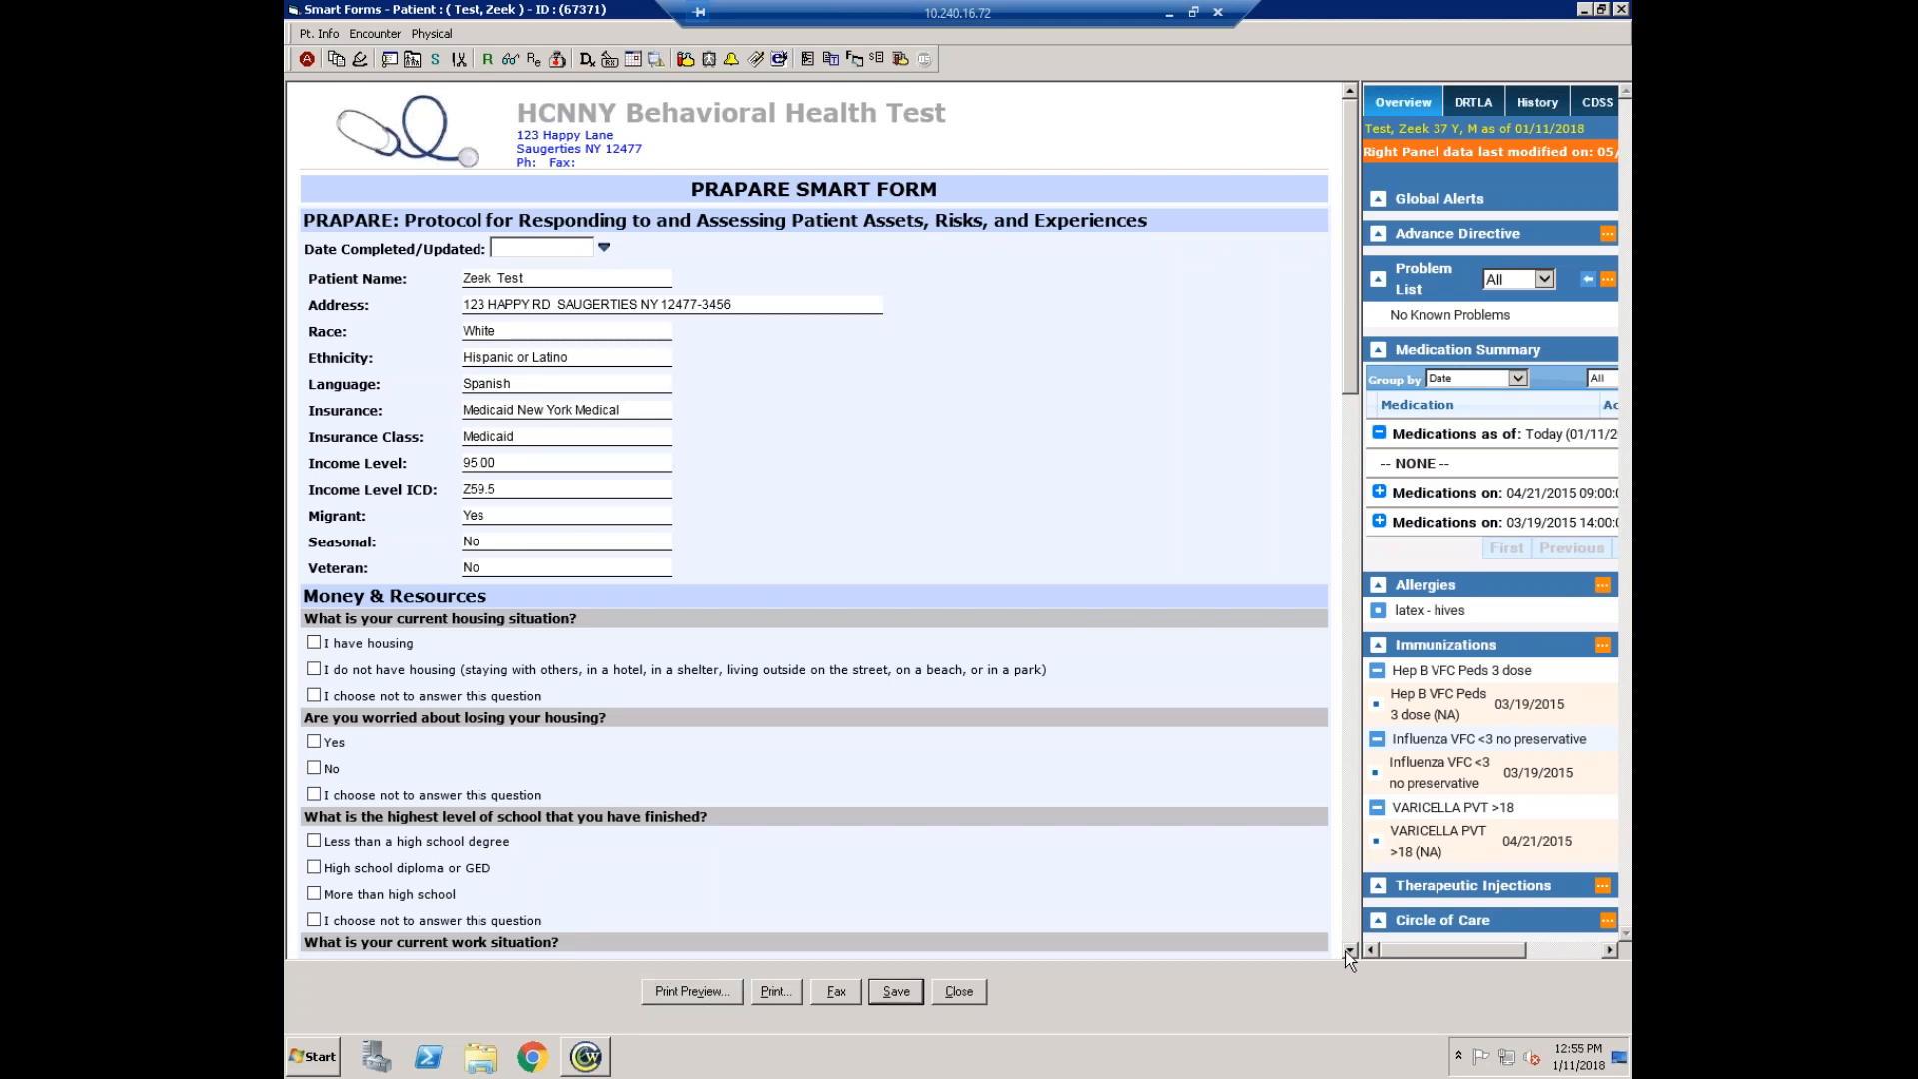
scroll(1344, 951, down, 10)
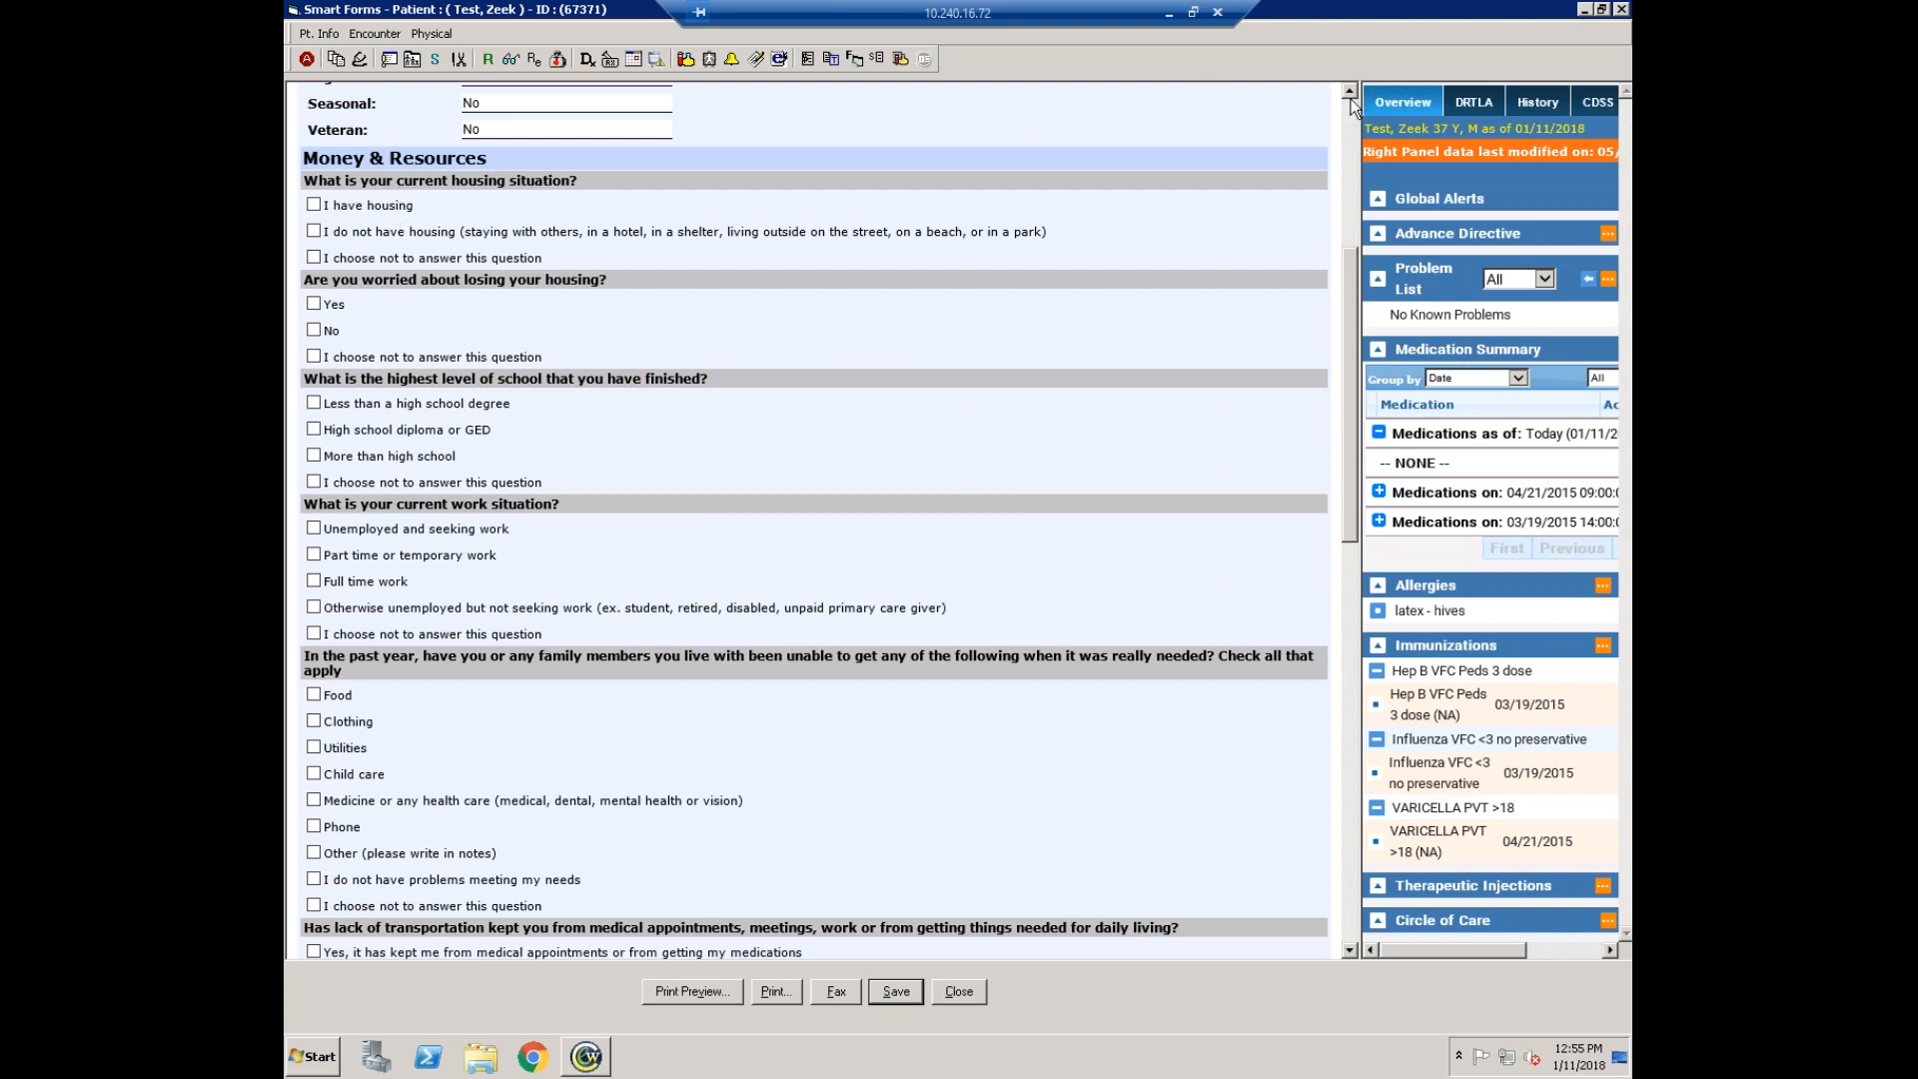
scroll(1353, 107, up, 3)
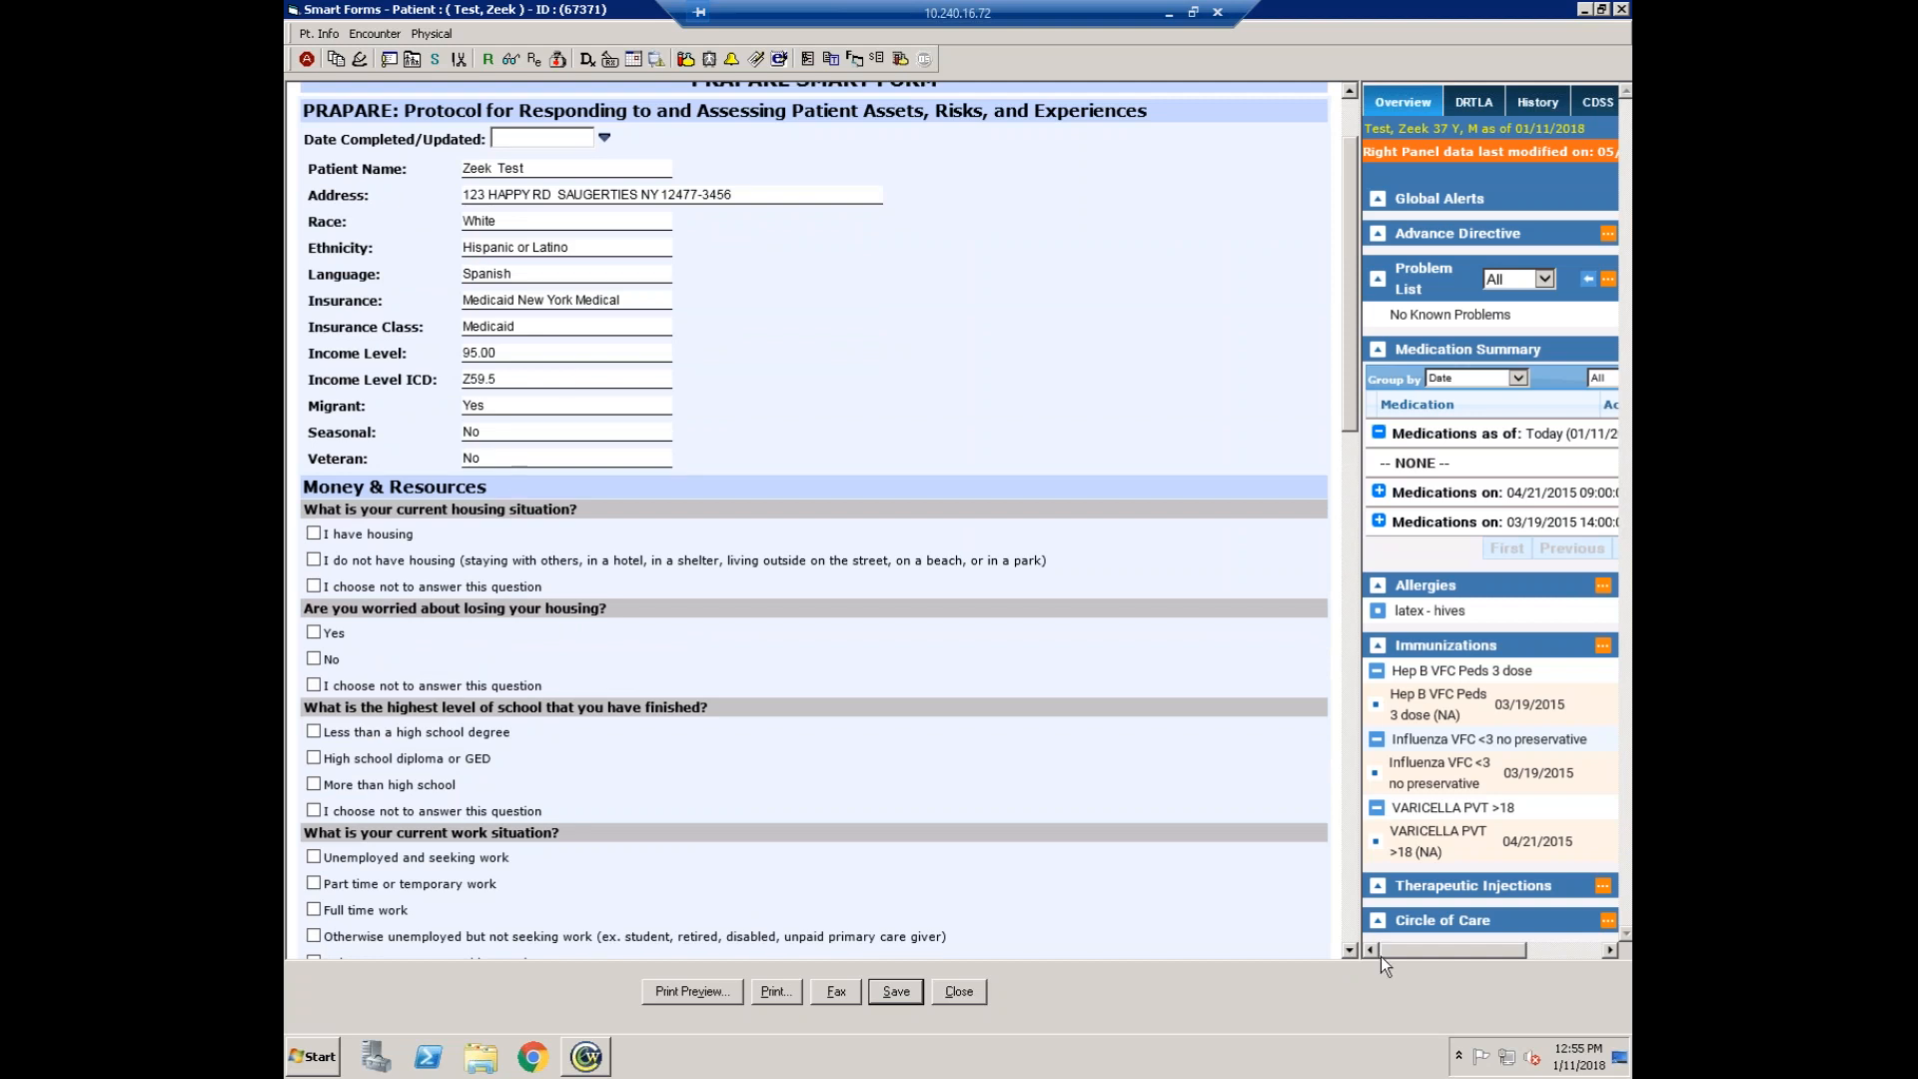
scroll(1353, 951, down, 4)
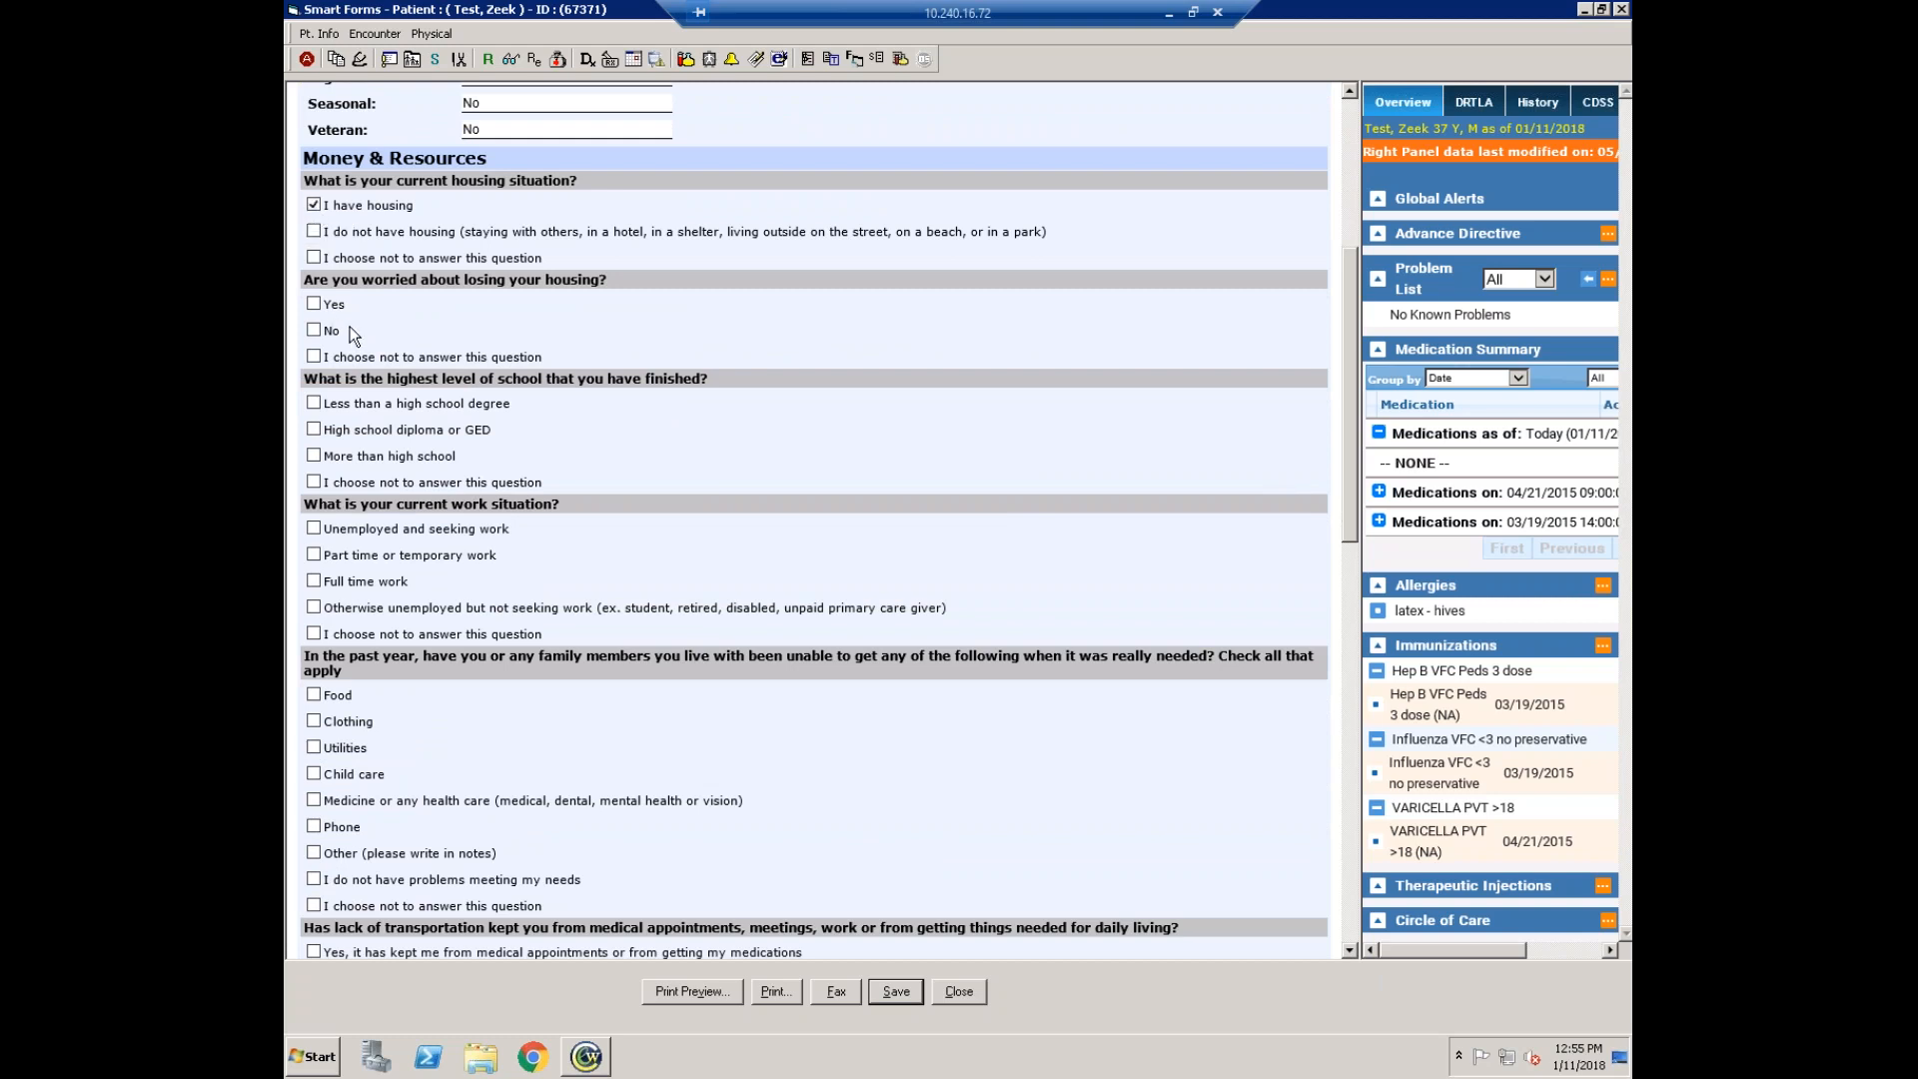
- Mark worry about losing housing as Yes, schooling as Less than a high school degree, and work as Part time or temporary work
click(313, 303)
click(314, 404)
click(316, 556)
- Mark Food, Clothing and Utilities as unmet needs, and select both Yes answers for lack of transportation, medical and non-medical
scroll(322, 566, down, 2)
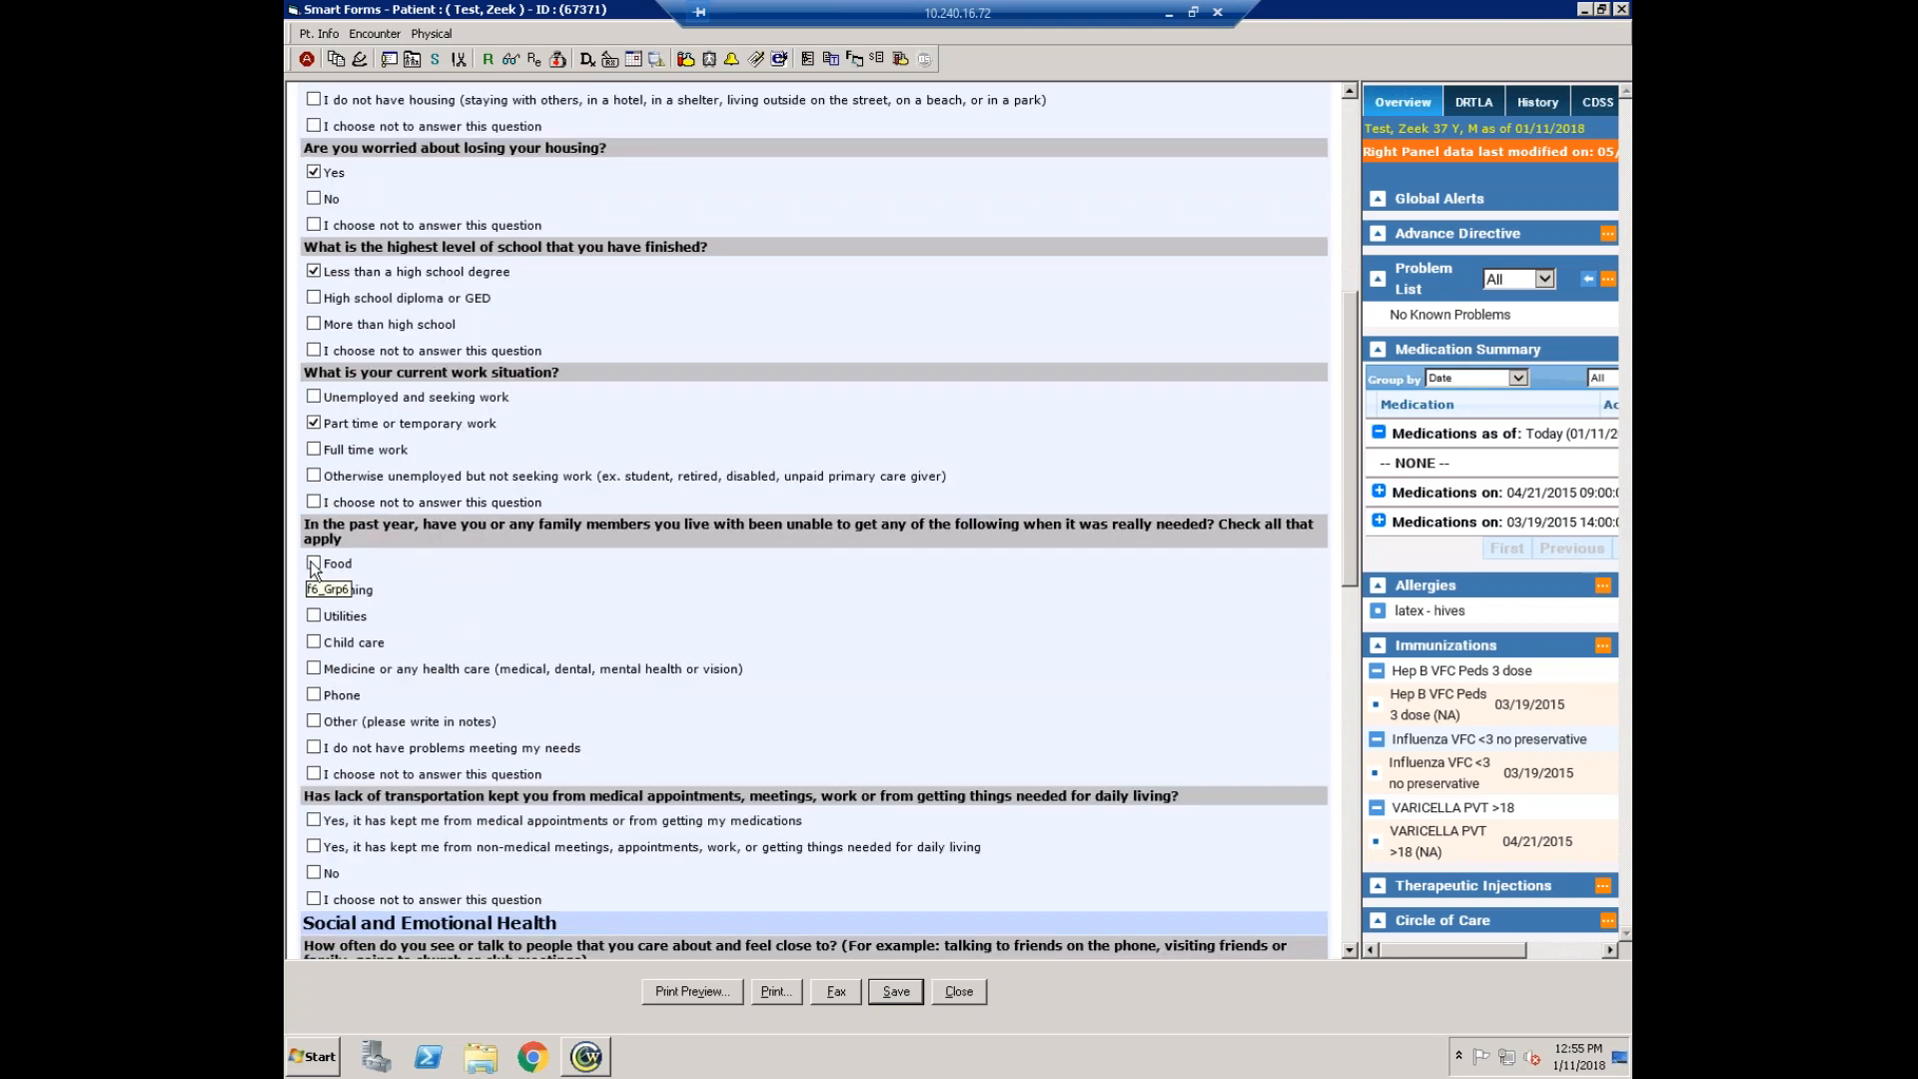
scroll(522, 549, down, 2)
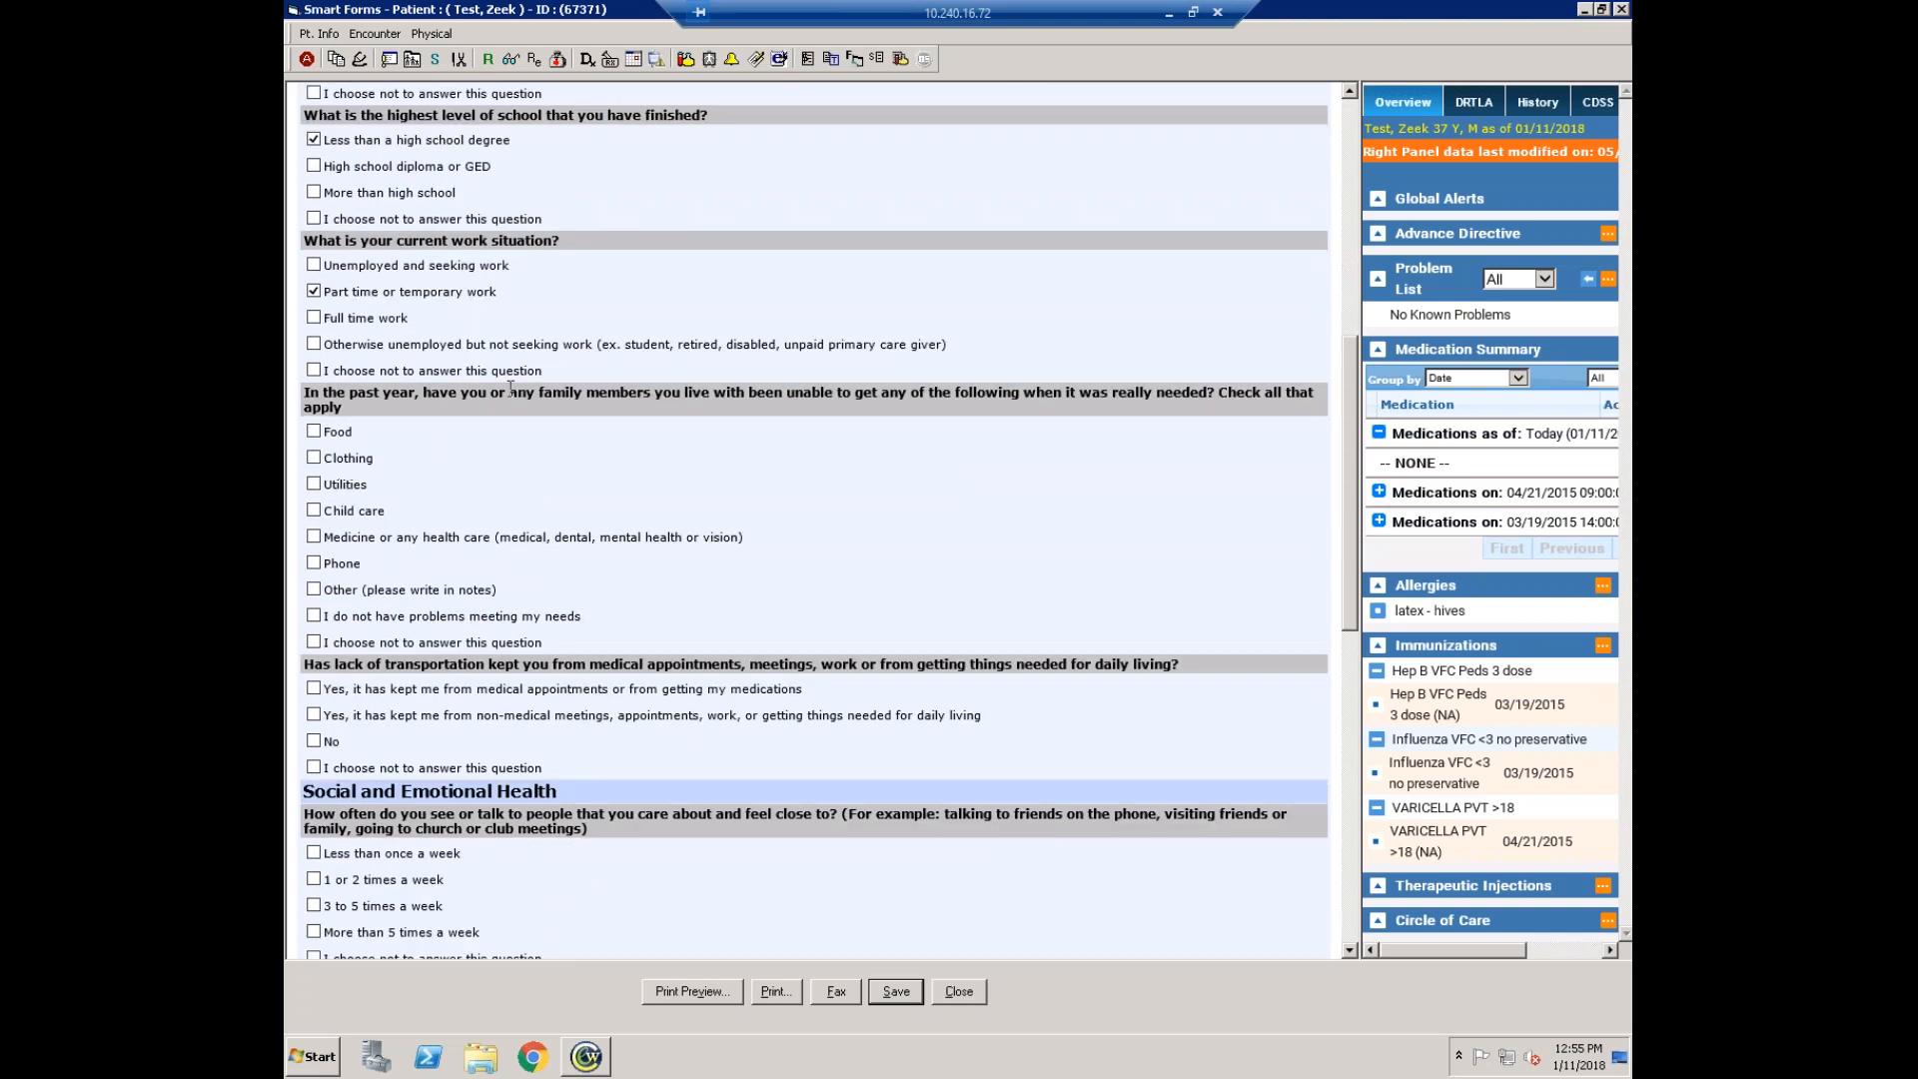
click(315, 431)
scroll(372, 537, down, 2)
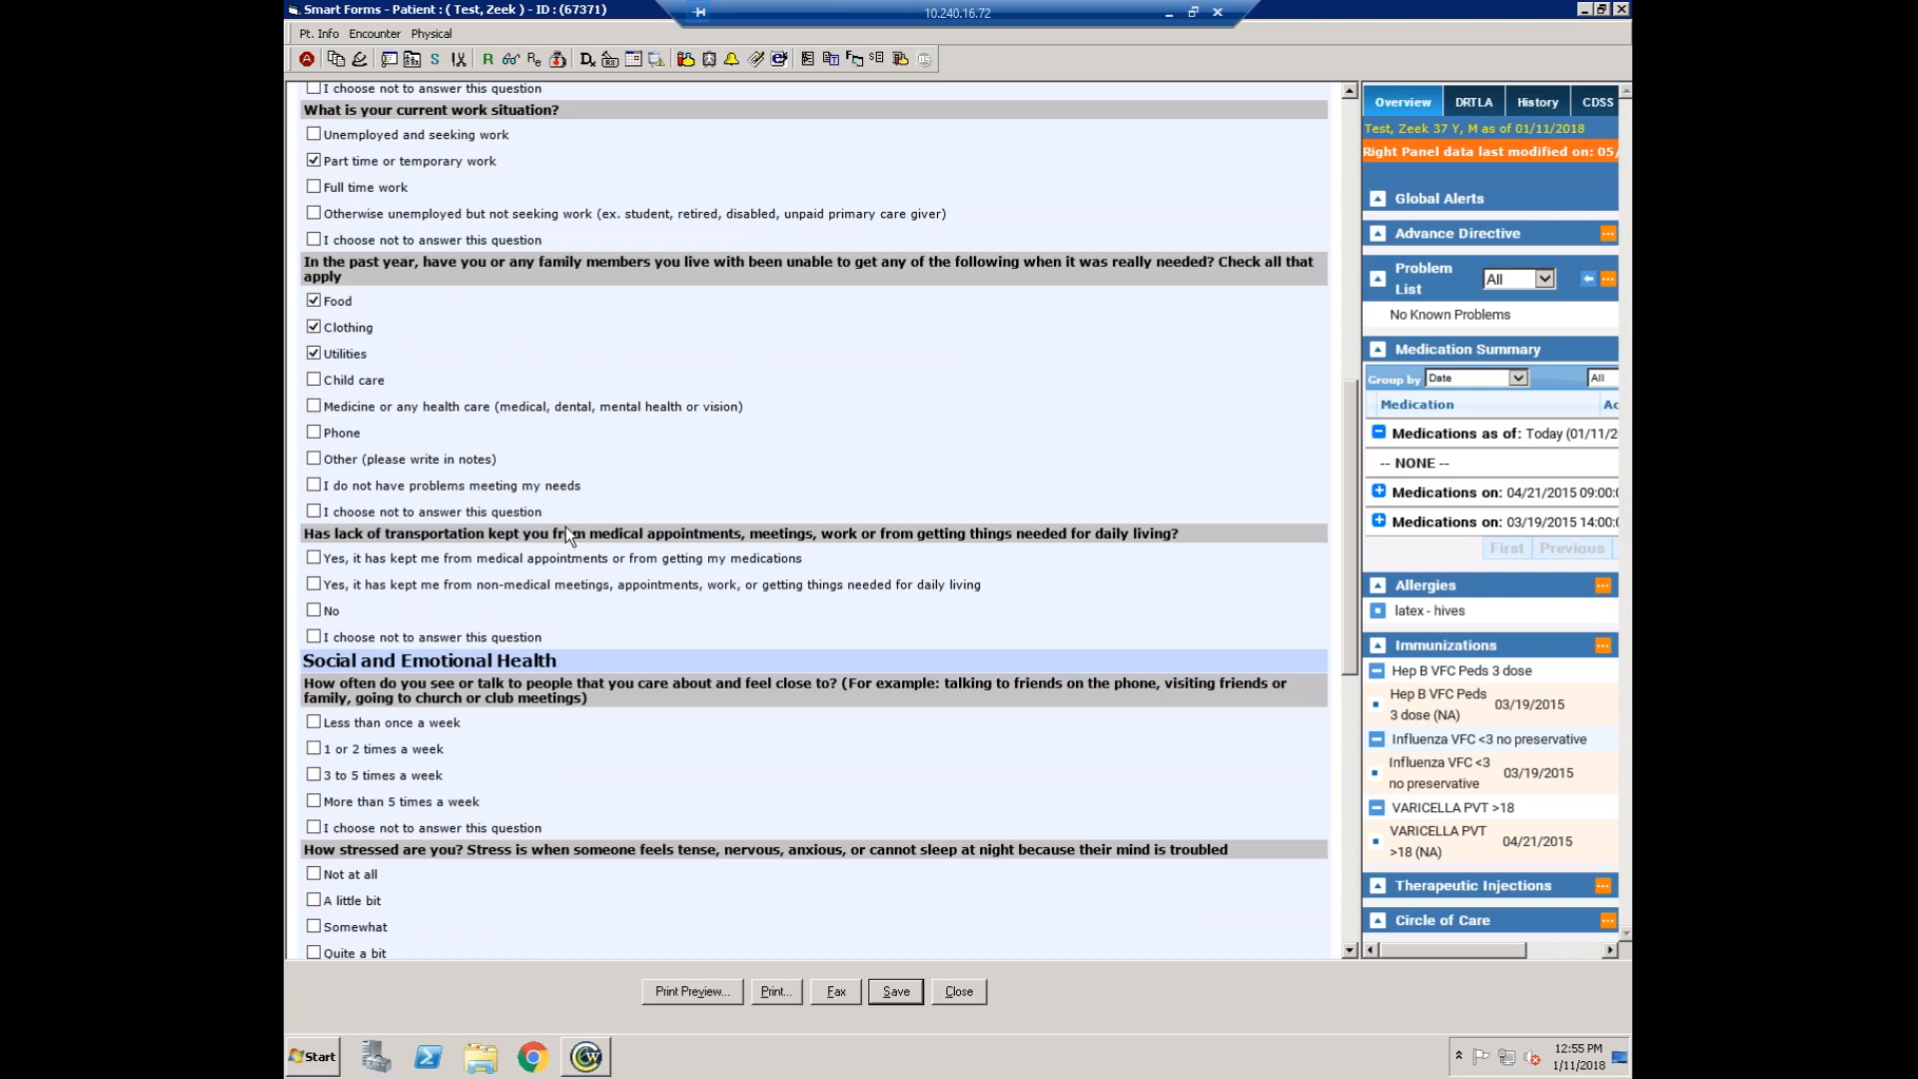
scroll(565, 525, down, 2)
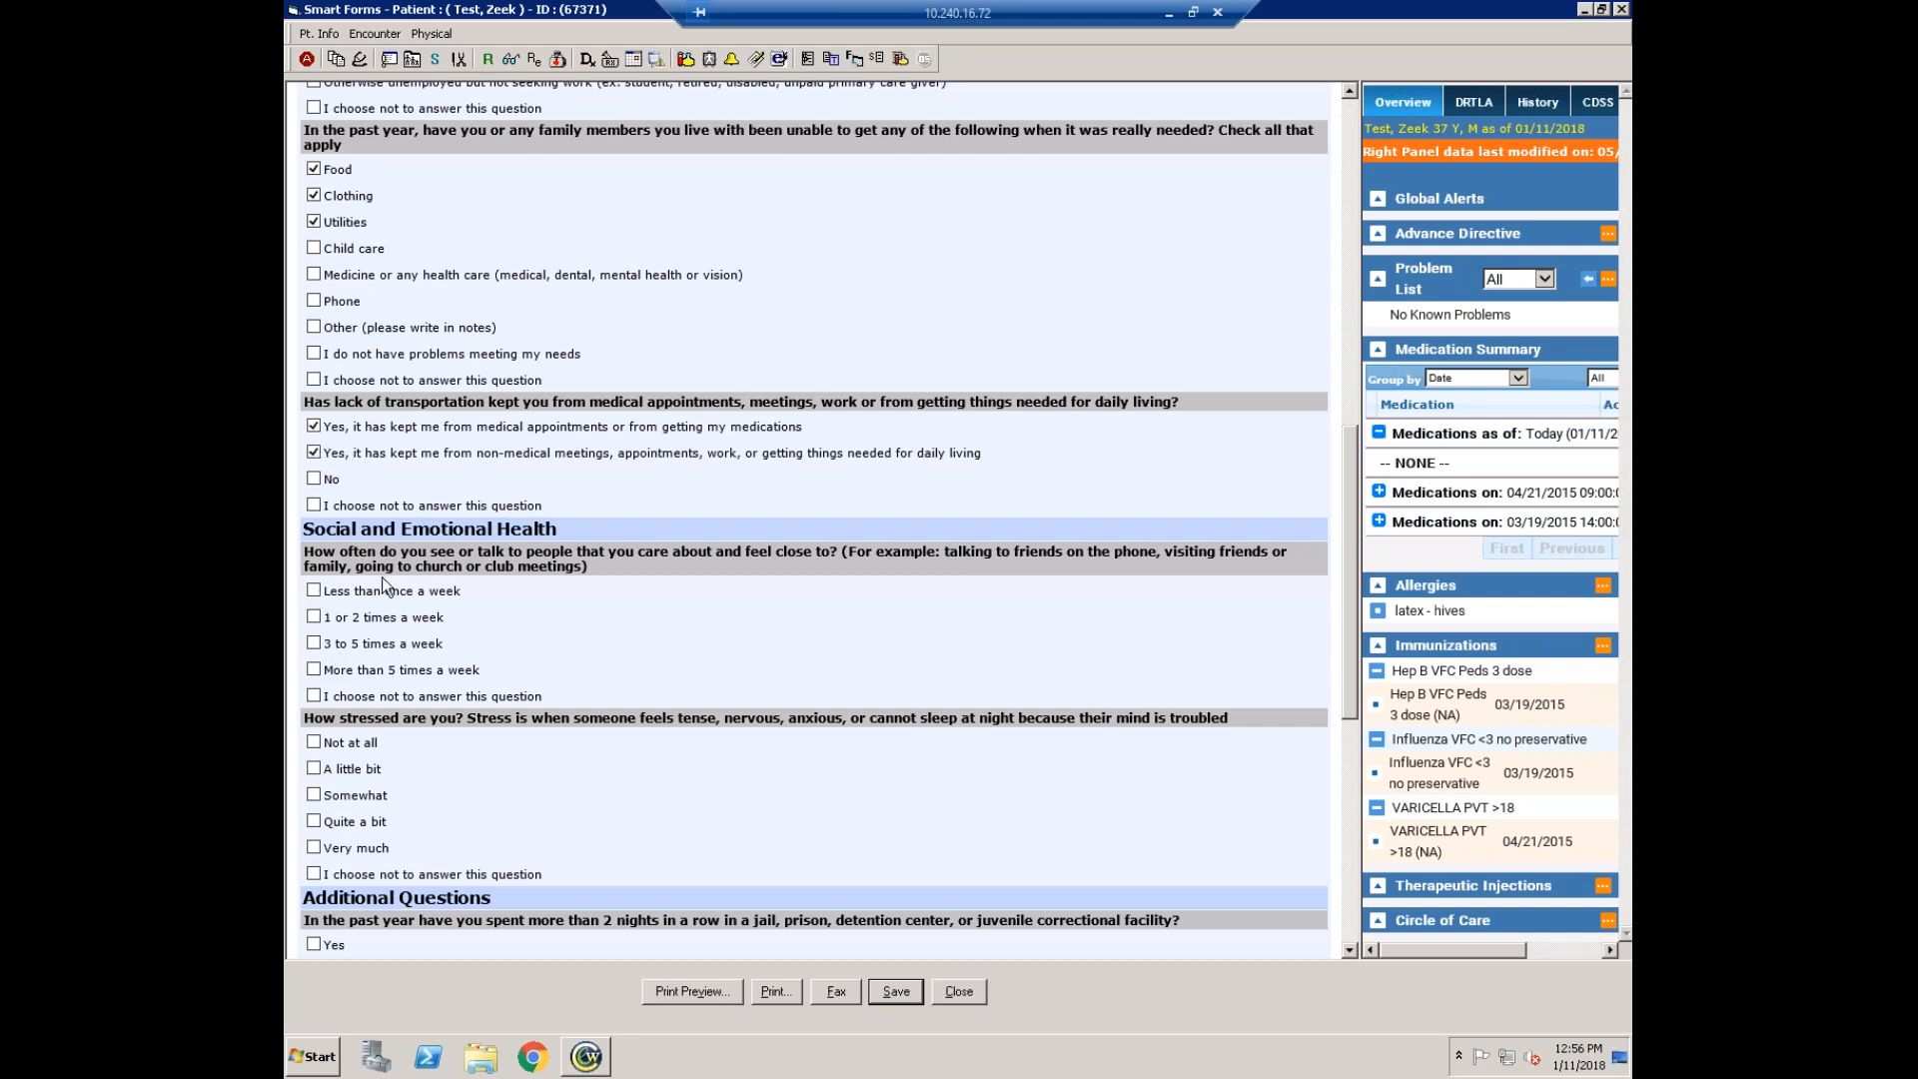
- Mark social contact as Less than once a week and the stress level as Quite a bit
scroll(381, 577, down, 1)
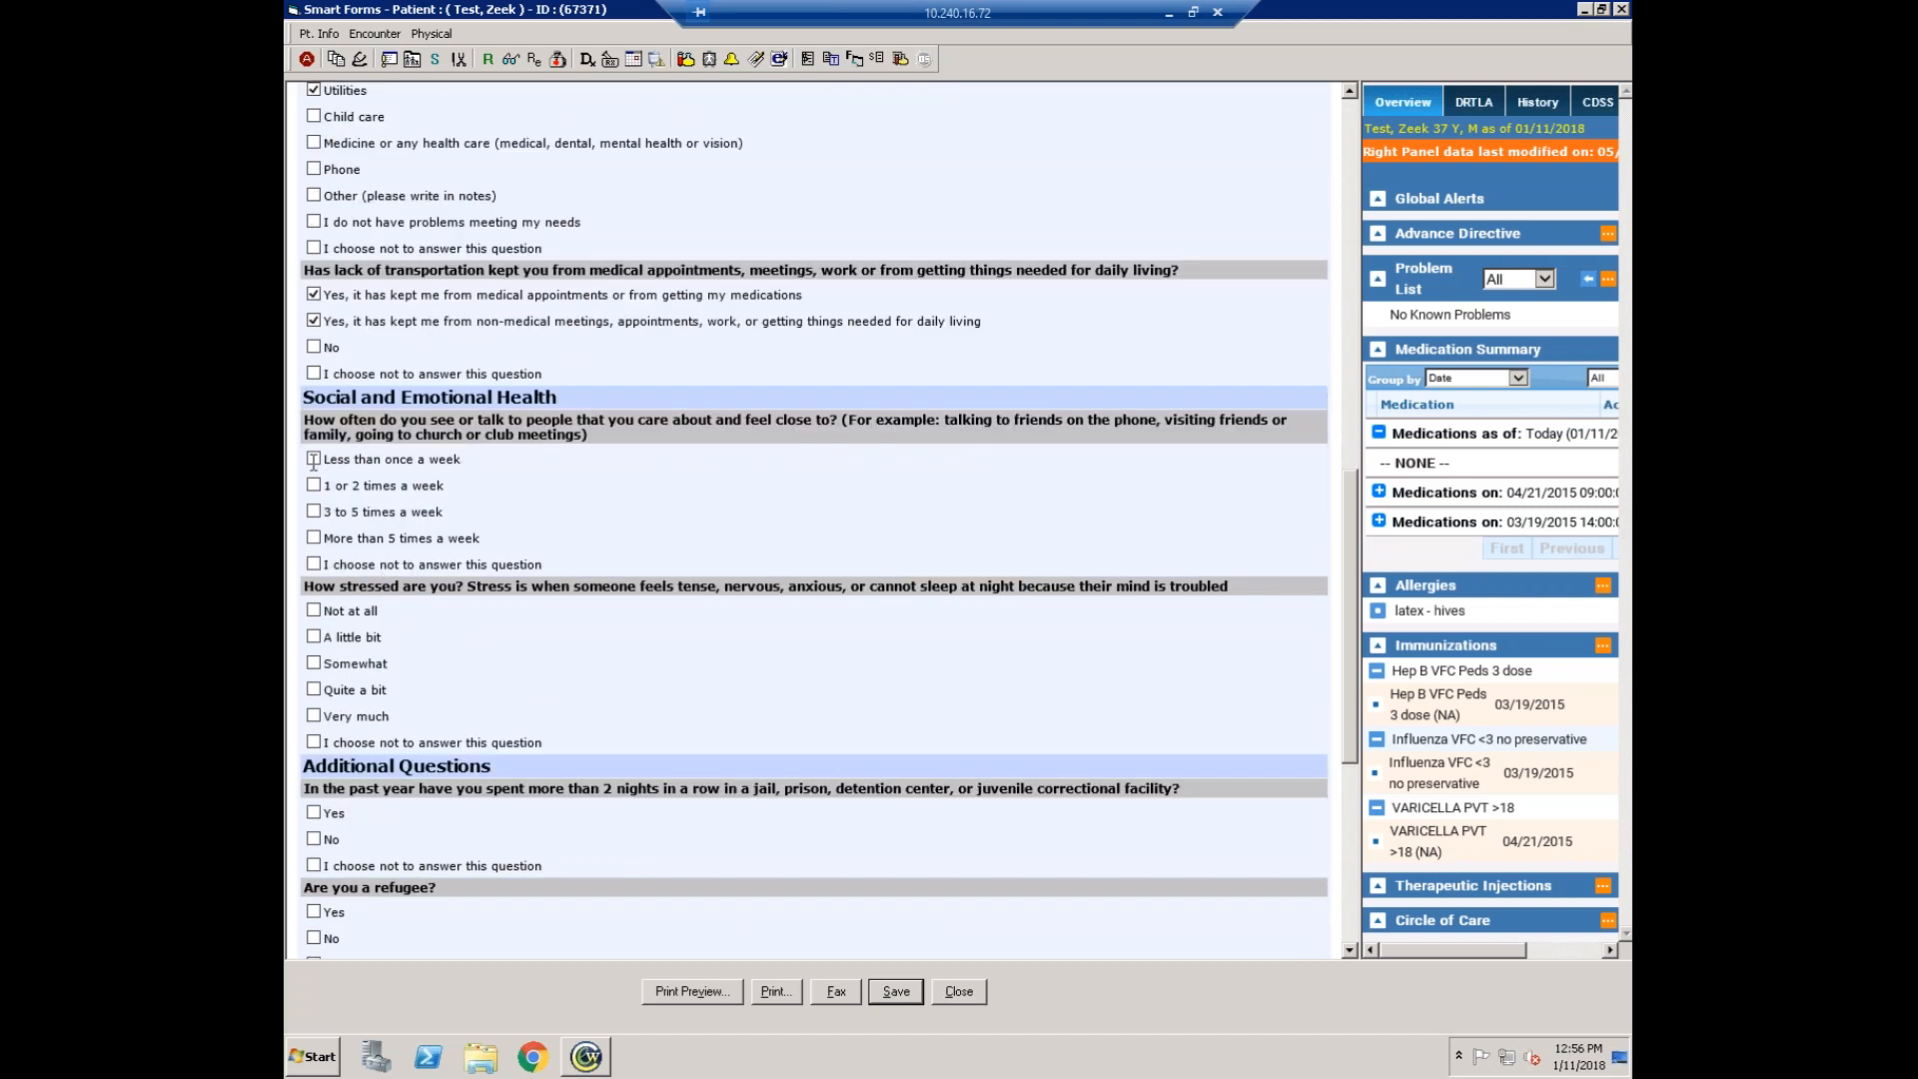
click(315, 460)
click(315, 691)
- Answer Yes to the jail or detention question with release date 01/04/2018, and Yes to being a refugee
scroll(330, 446, down, 3)
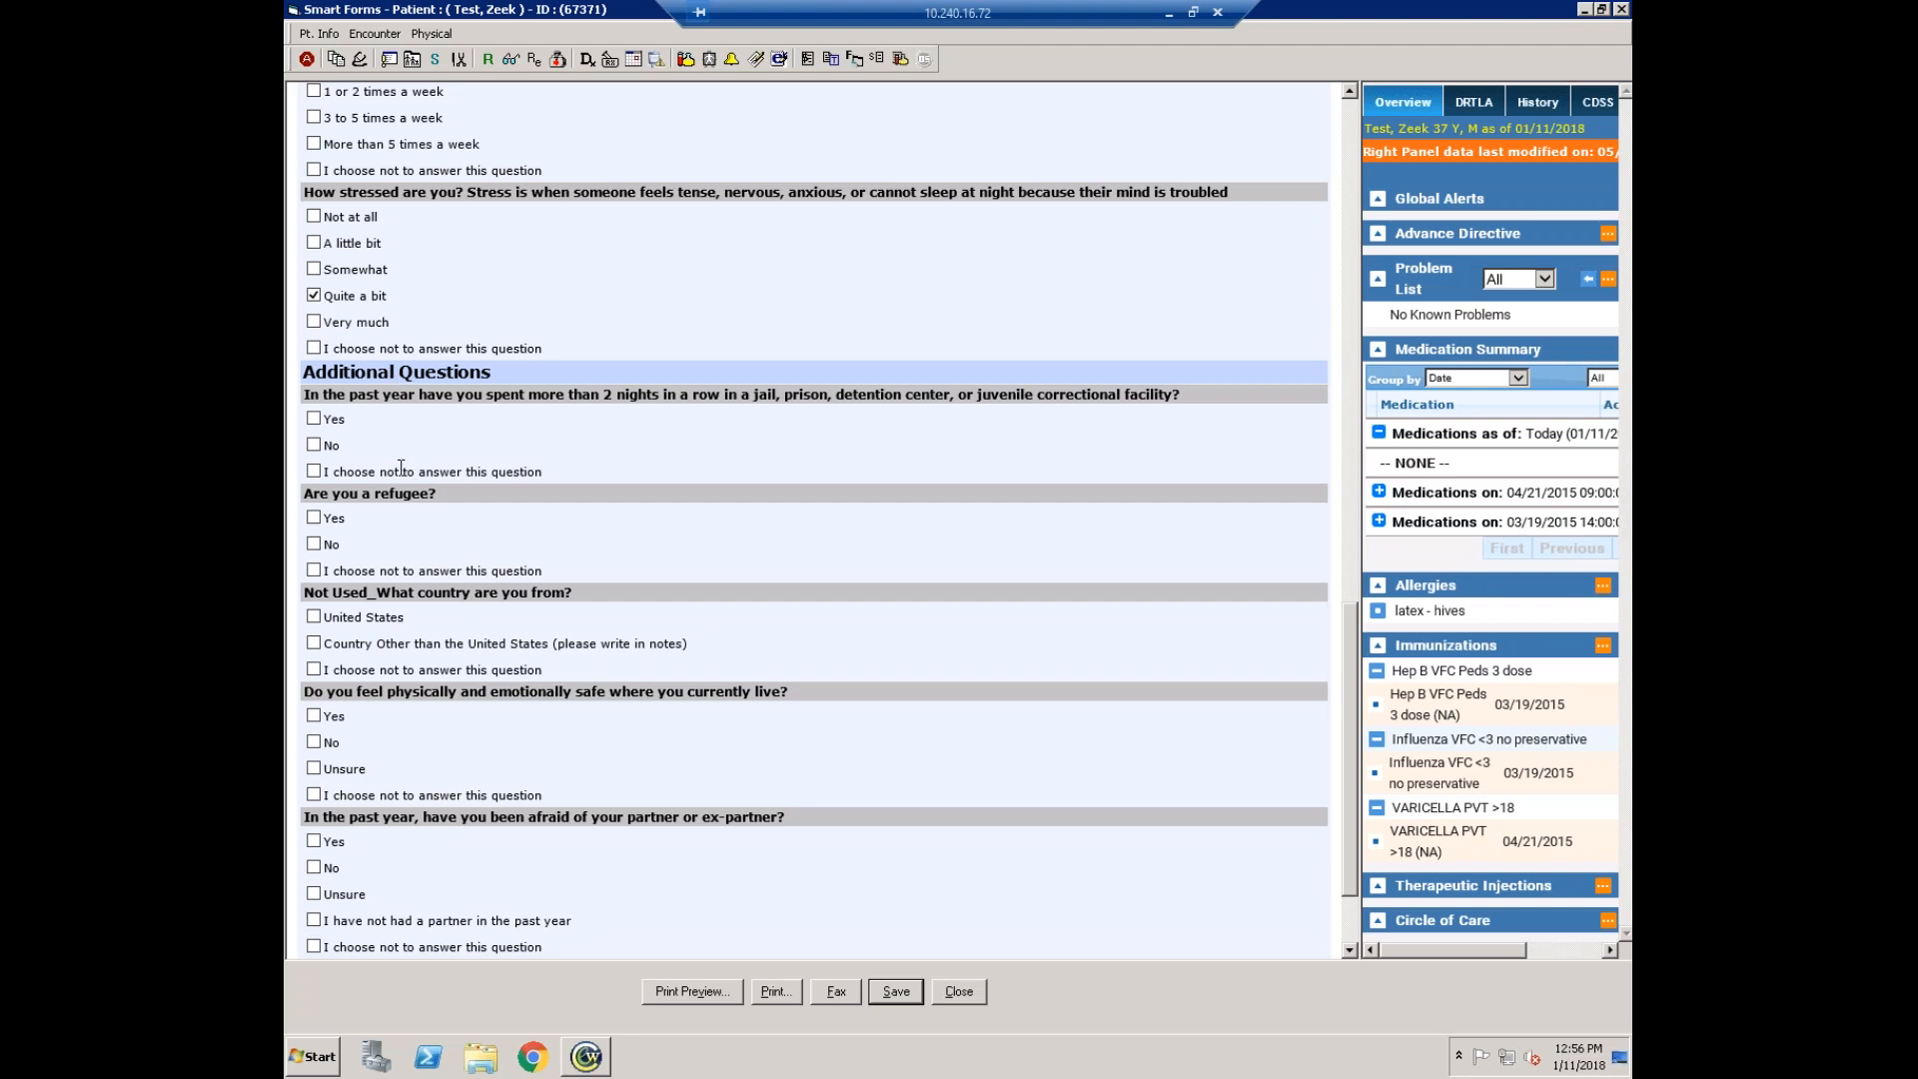
click(314, 419)
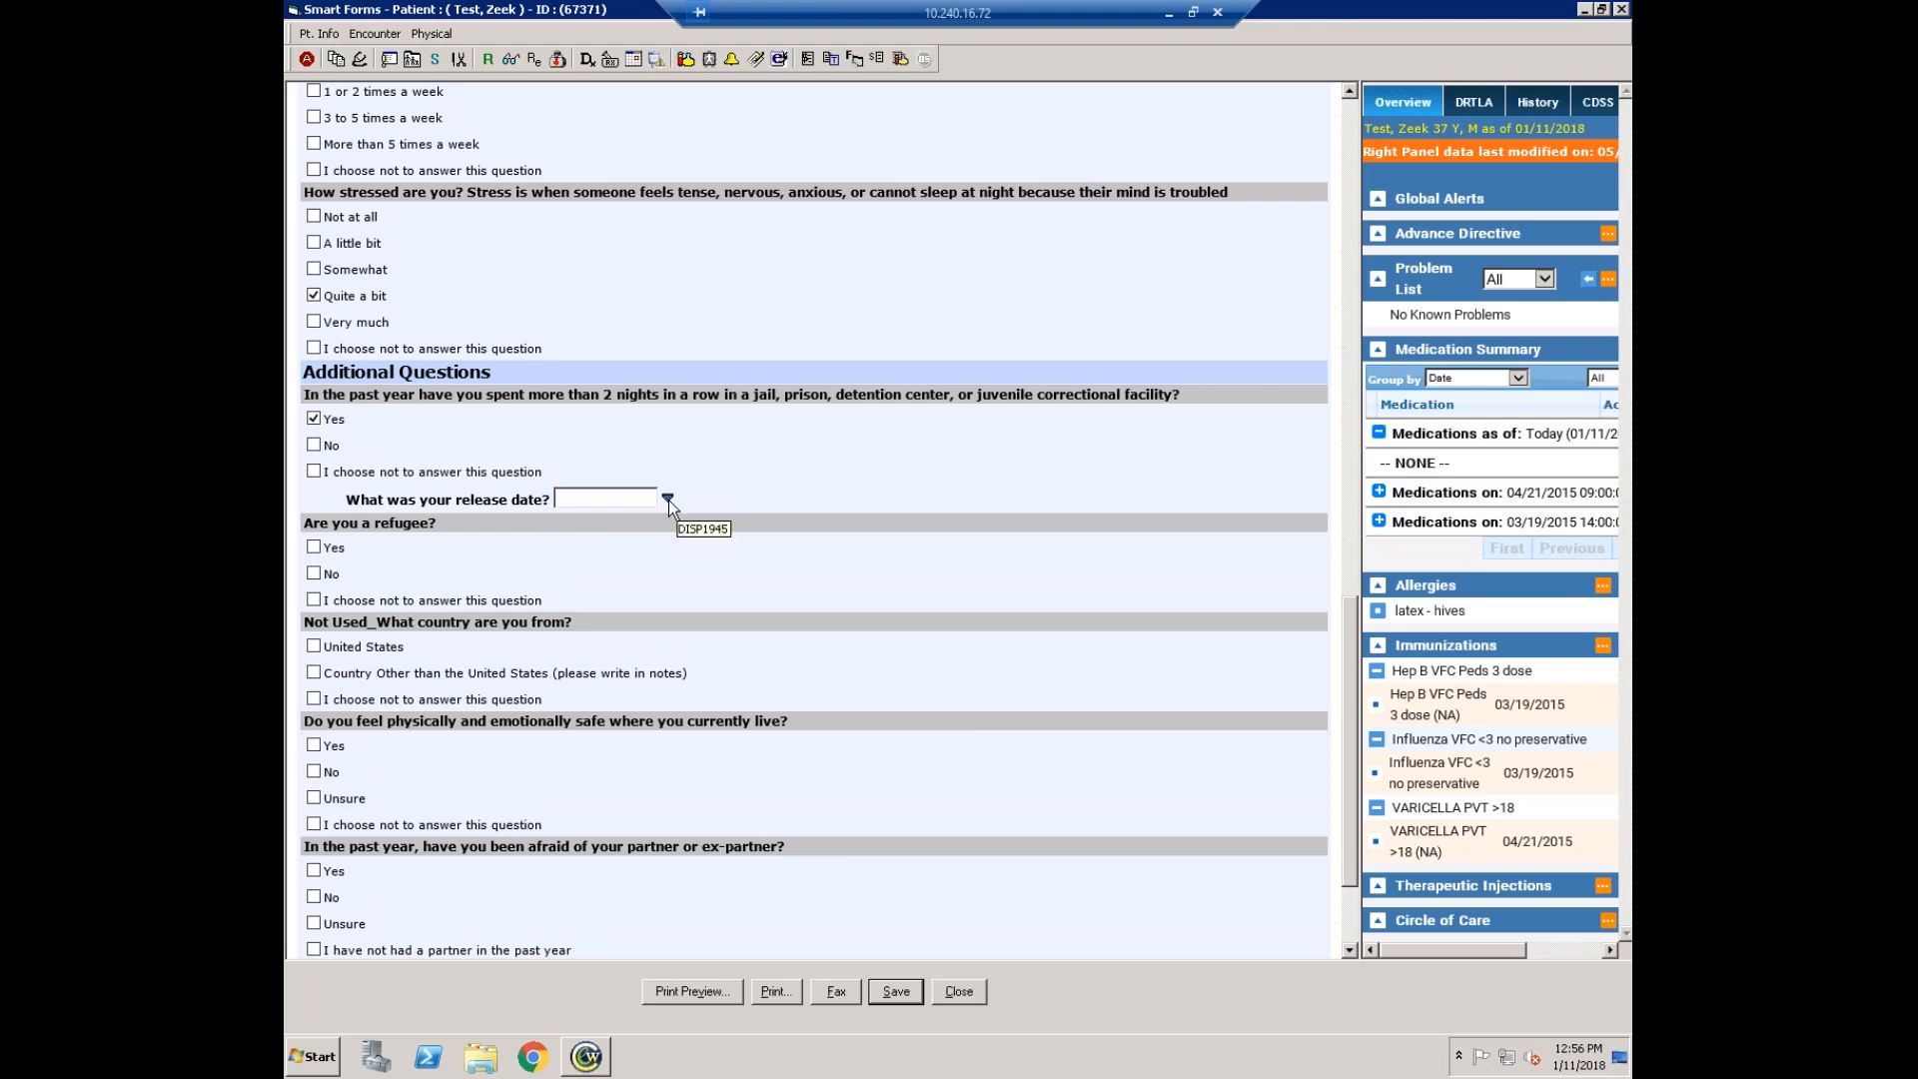
click(667, 499)
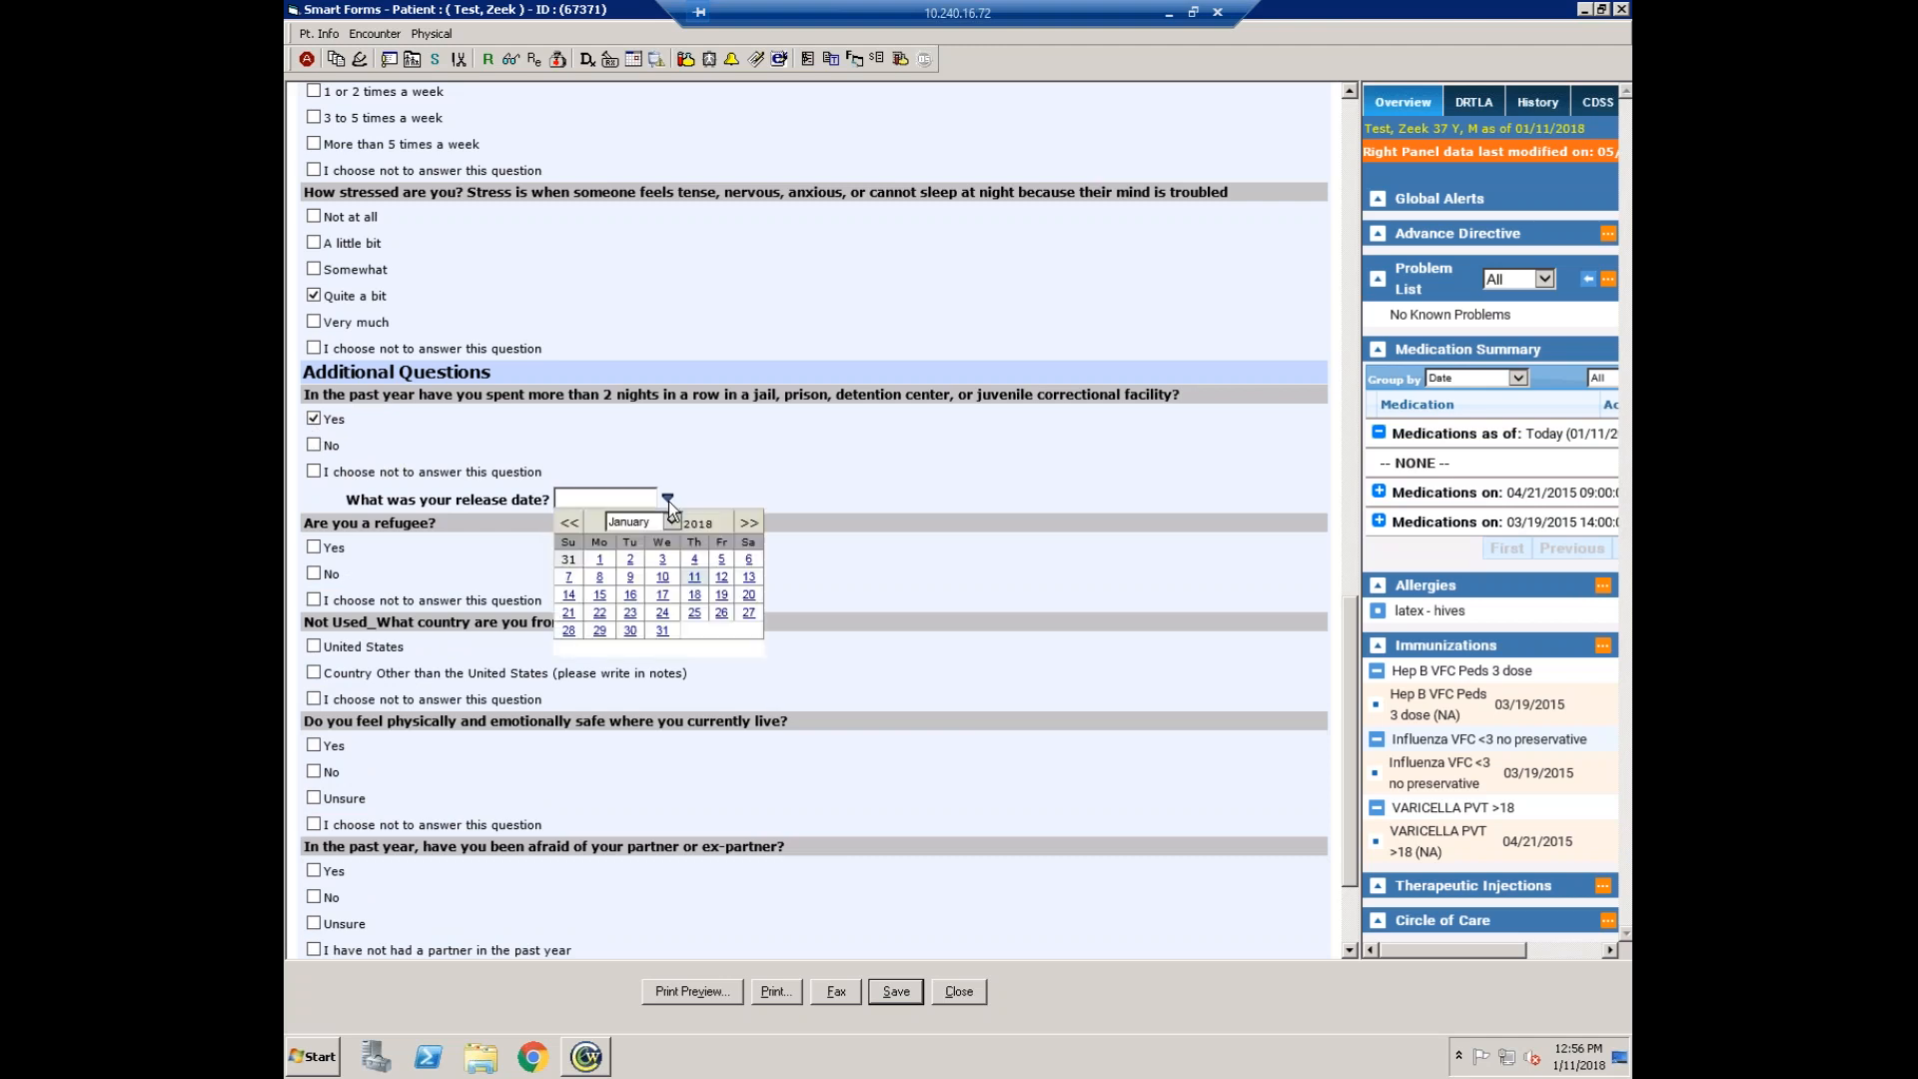
click(695, 561)
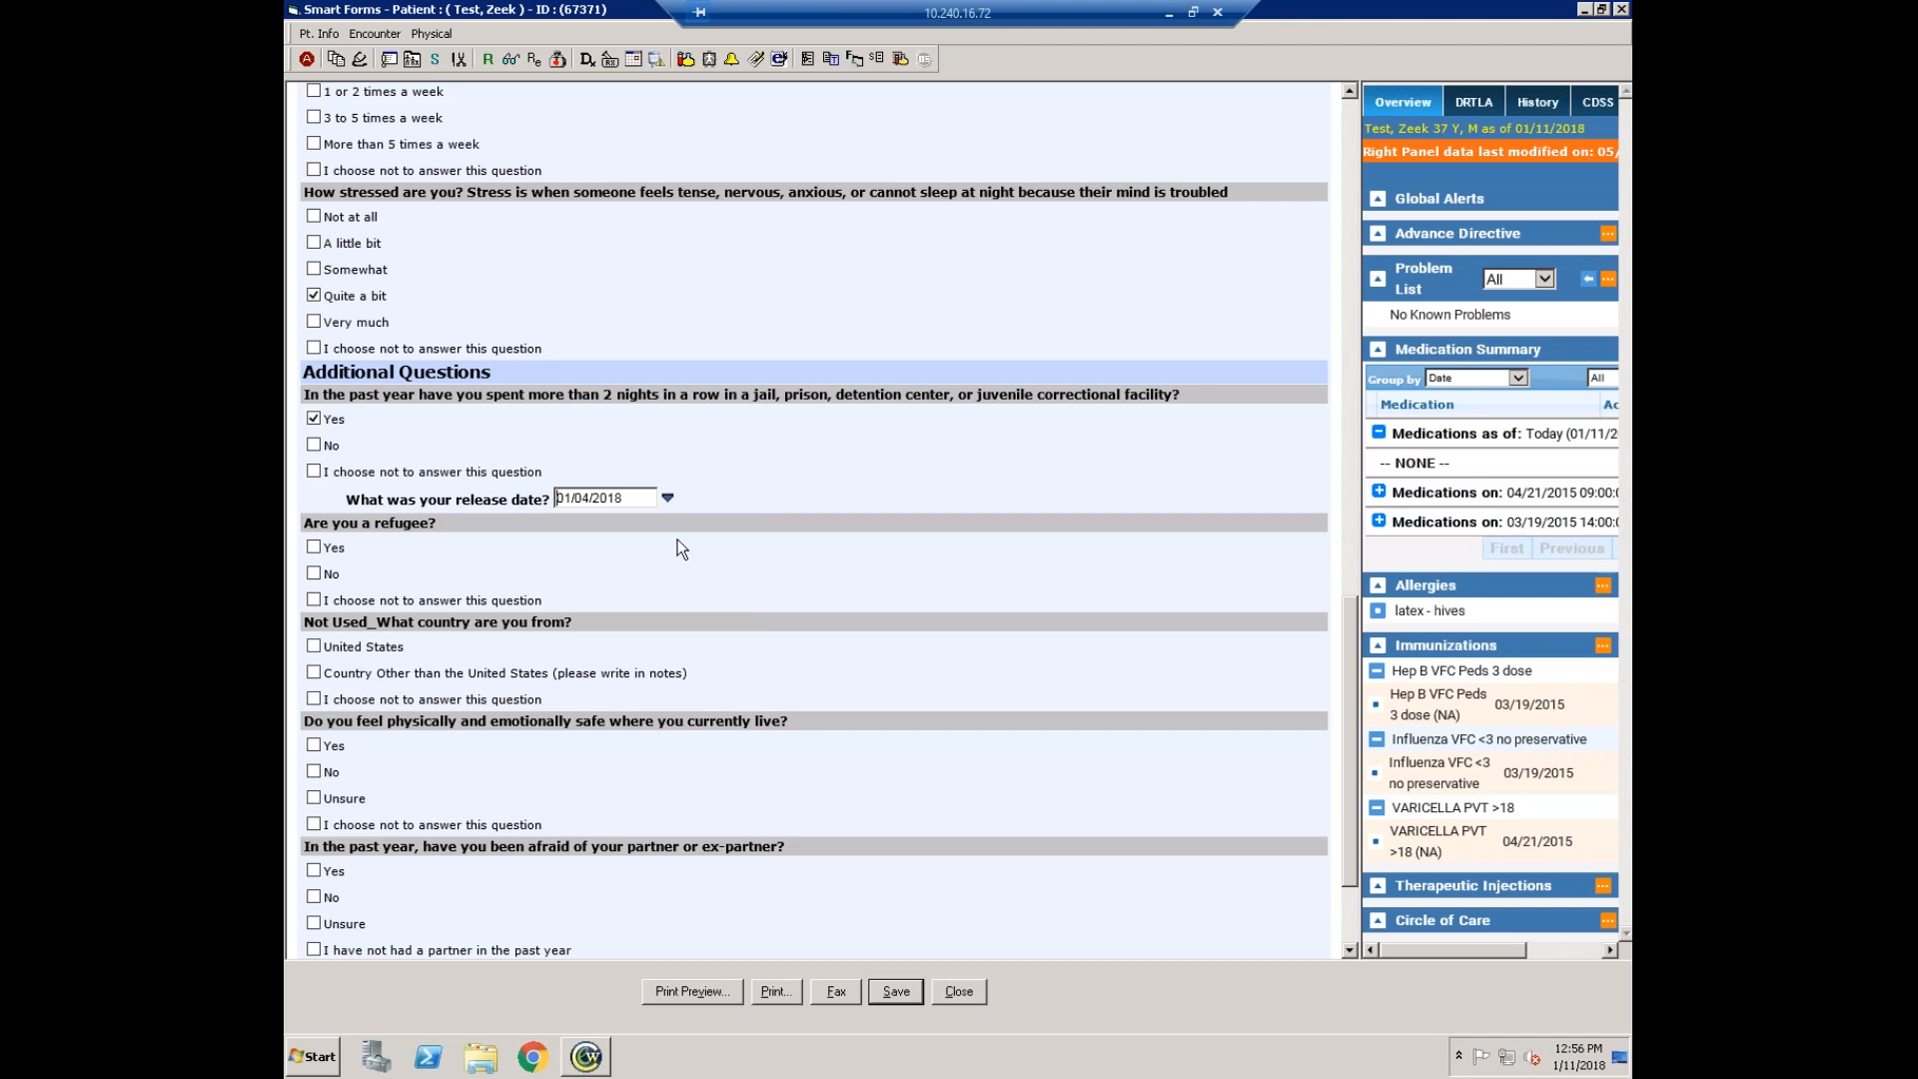
click(314, 547)
- Answer Yes to feeling physically and emotionally safe at home, and No to being afraid of a partner or ex-partner
scroll(529, 648, down, 3)
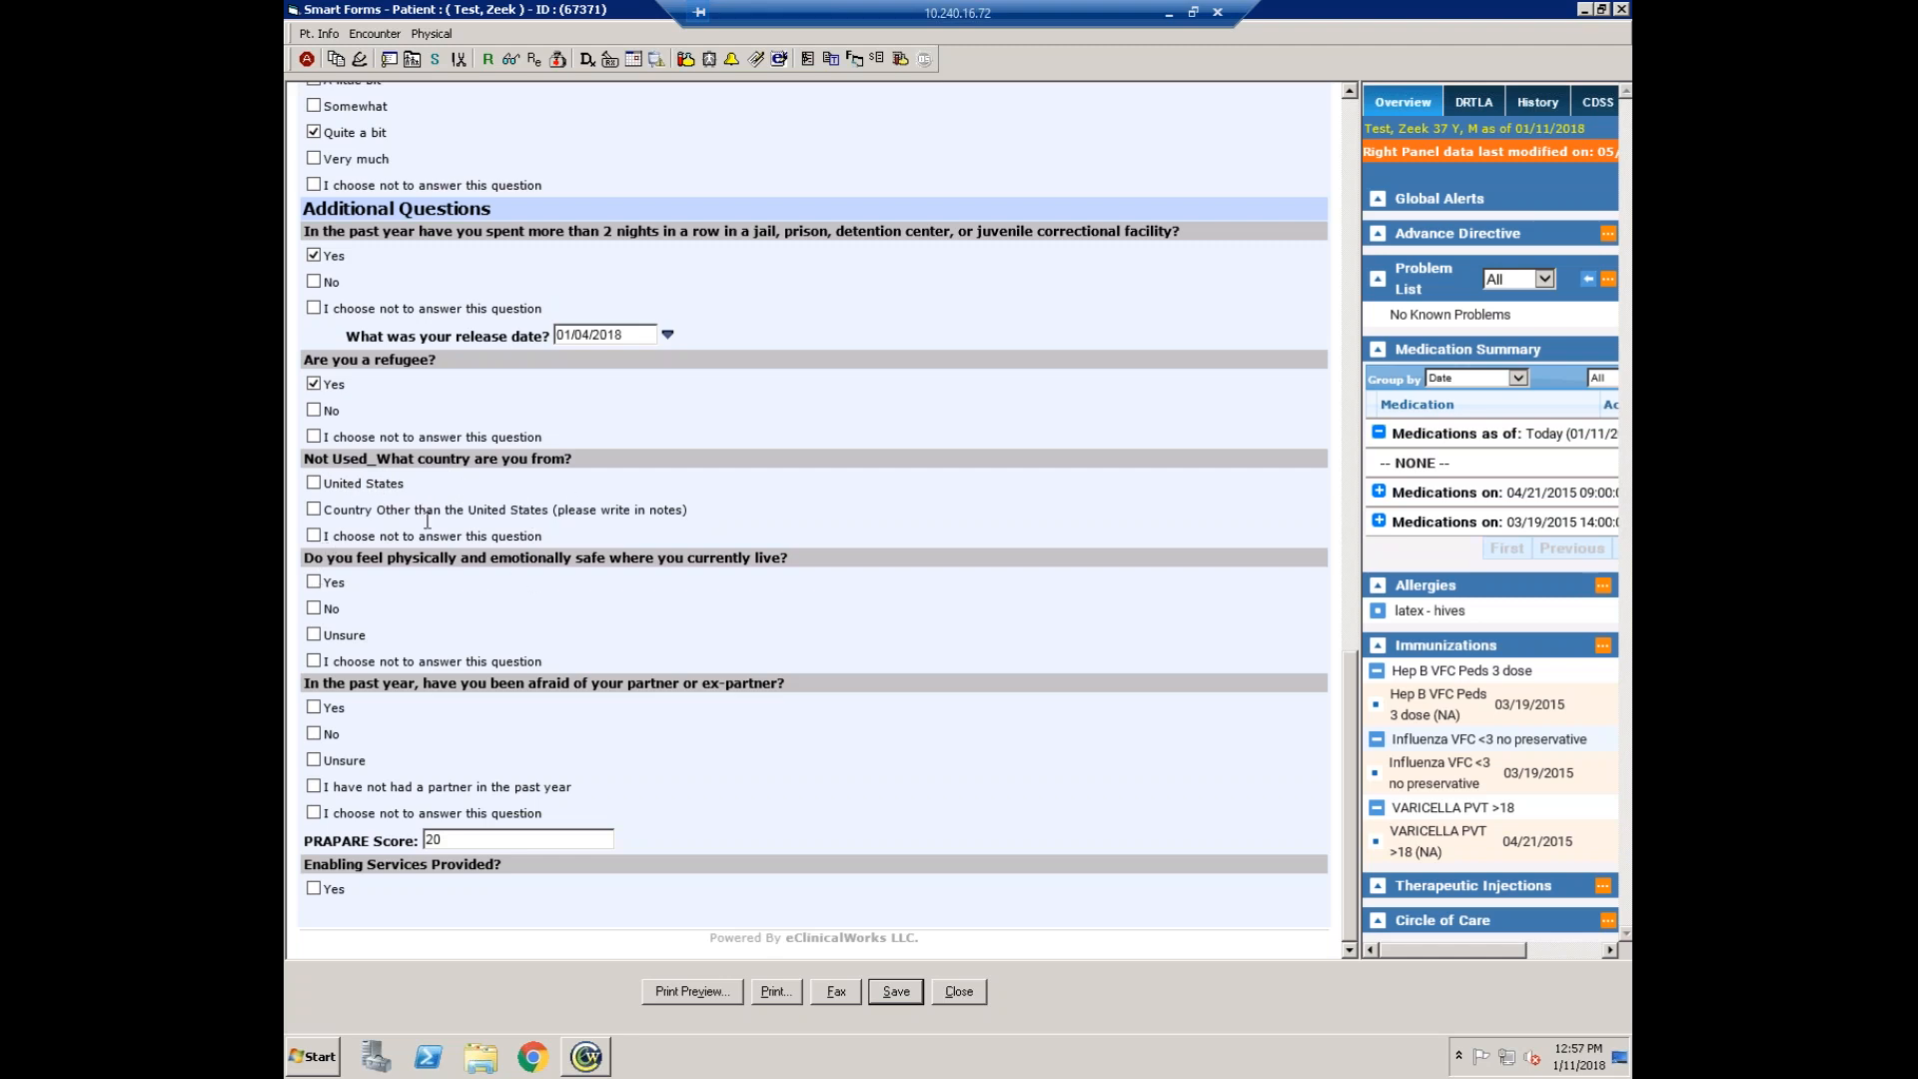
click(314, 582)
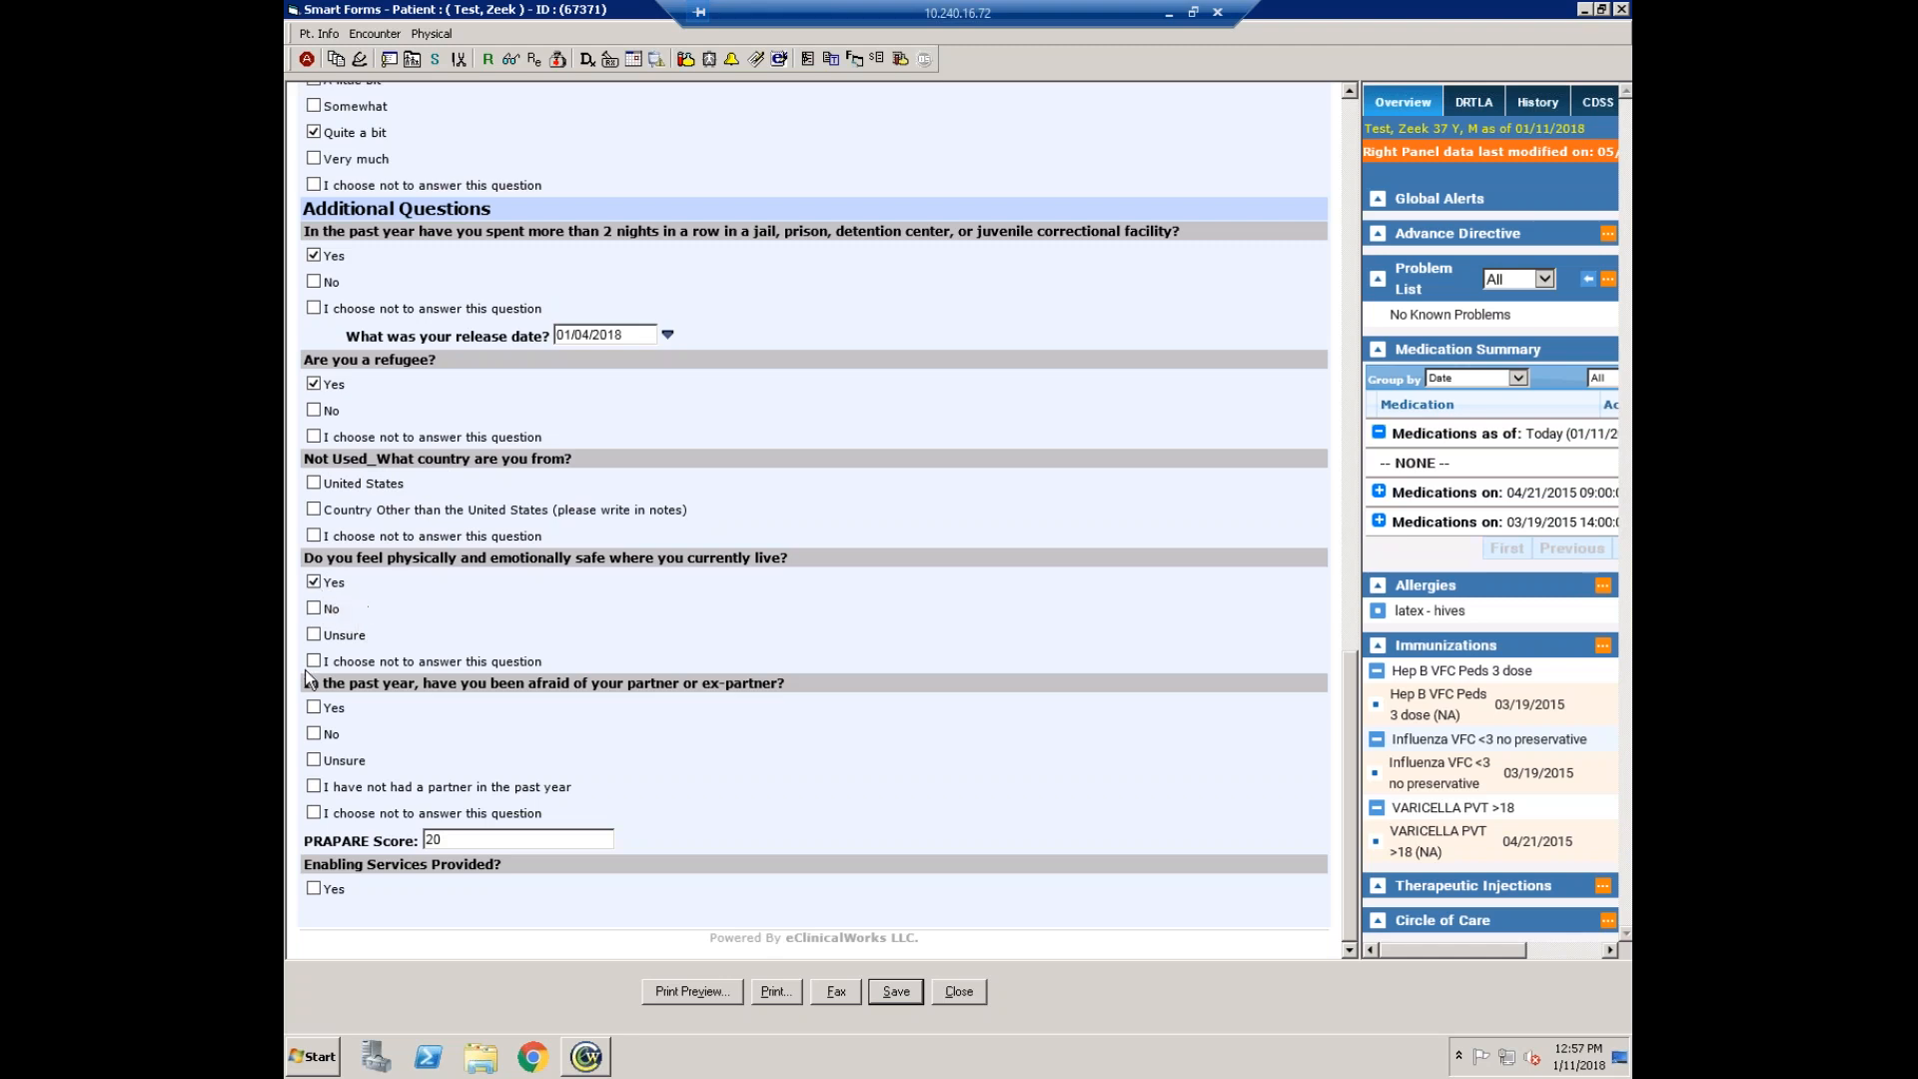
click(314, 736)
- Mark enabling services as provided with Case Management Appointment Made, and save the PRAPARE form
drag(1353, 799, 1362, 165)
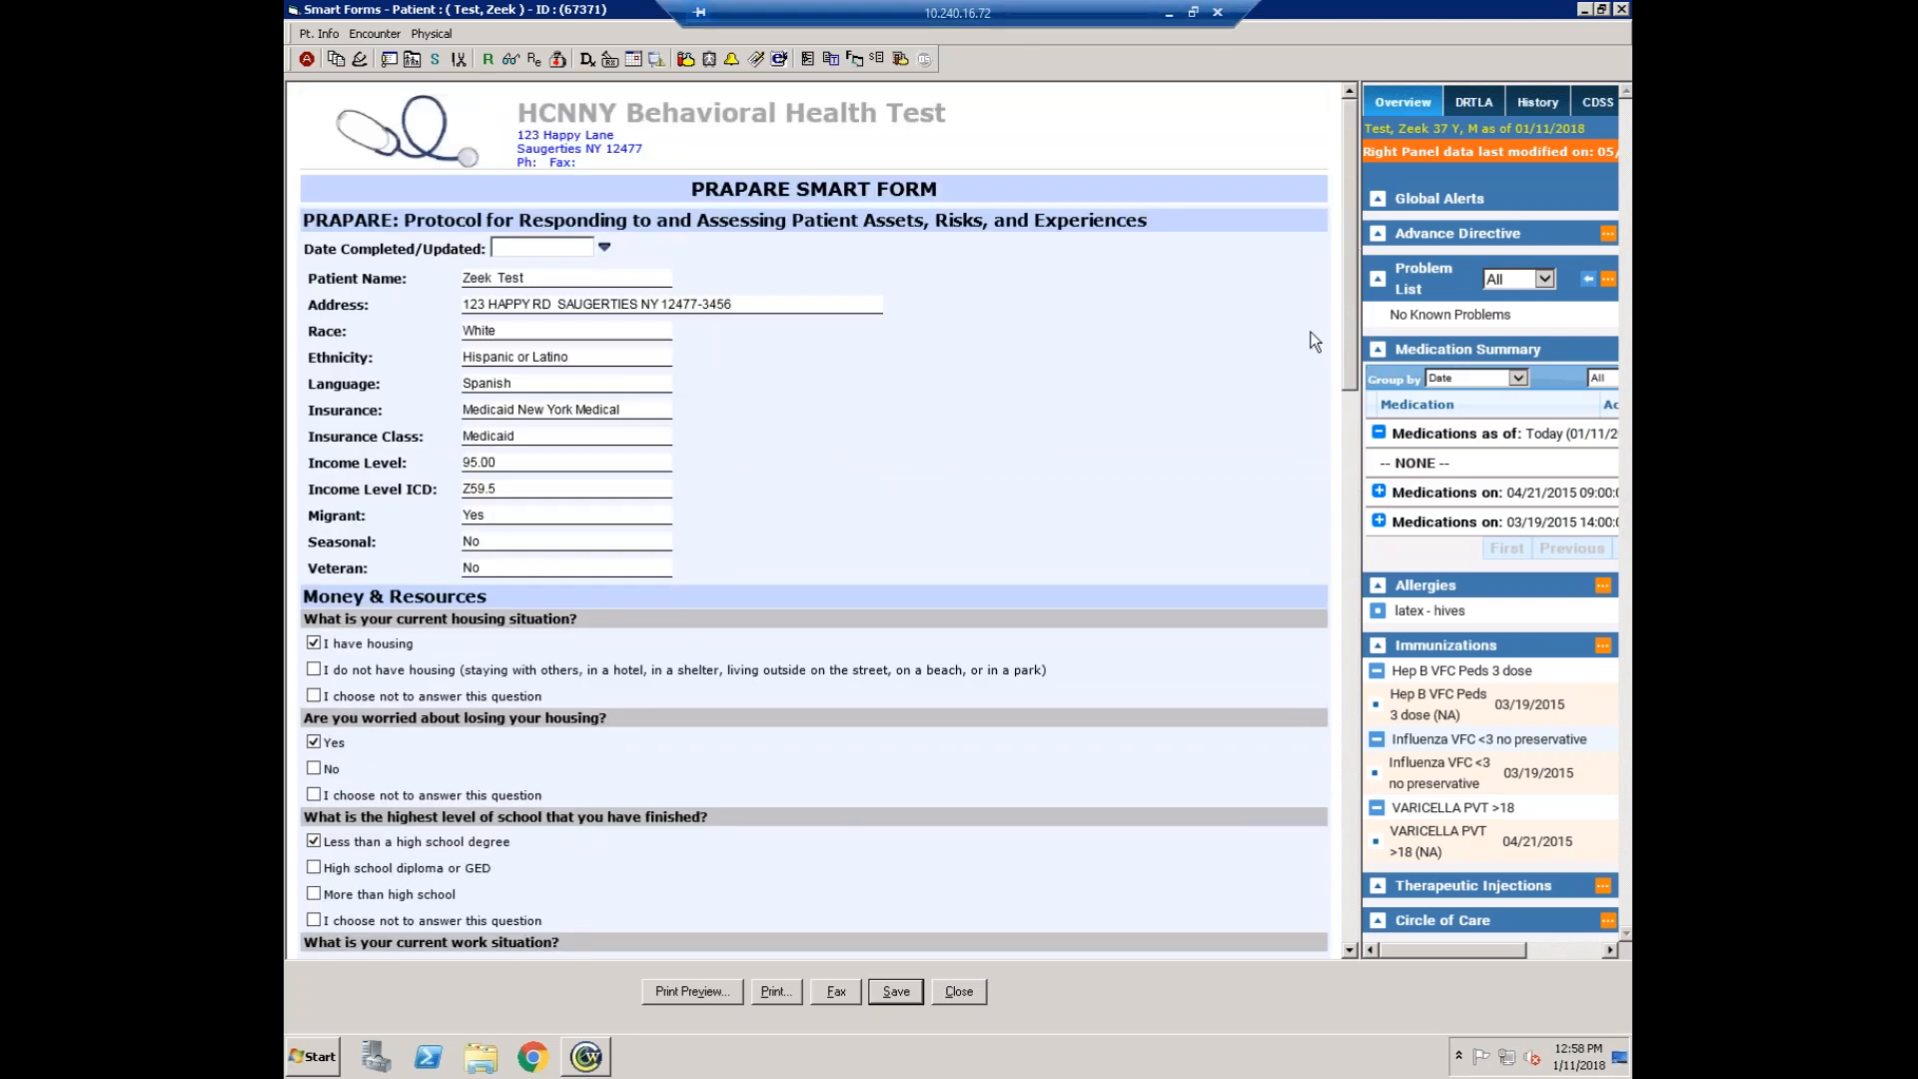
drag(1352, 368, 1345, 950)
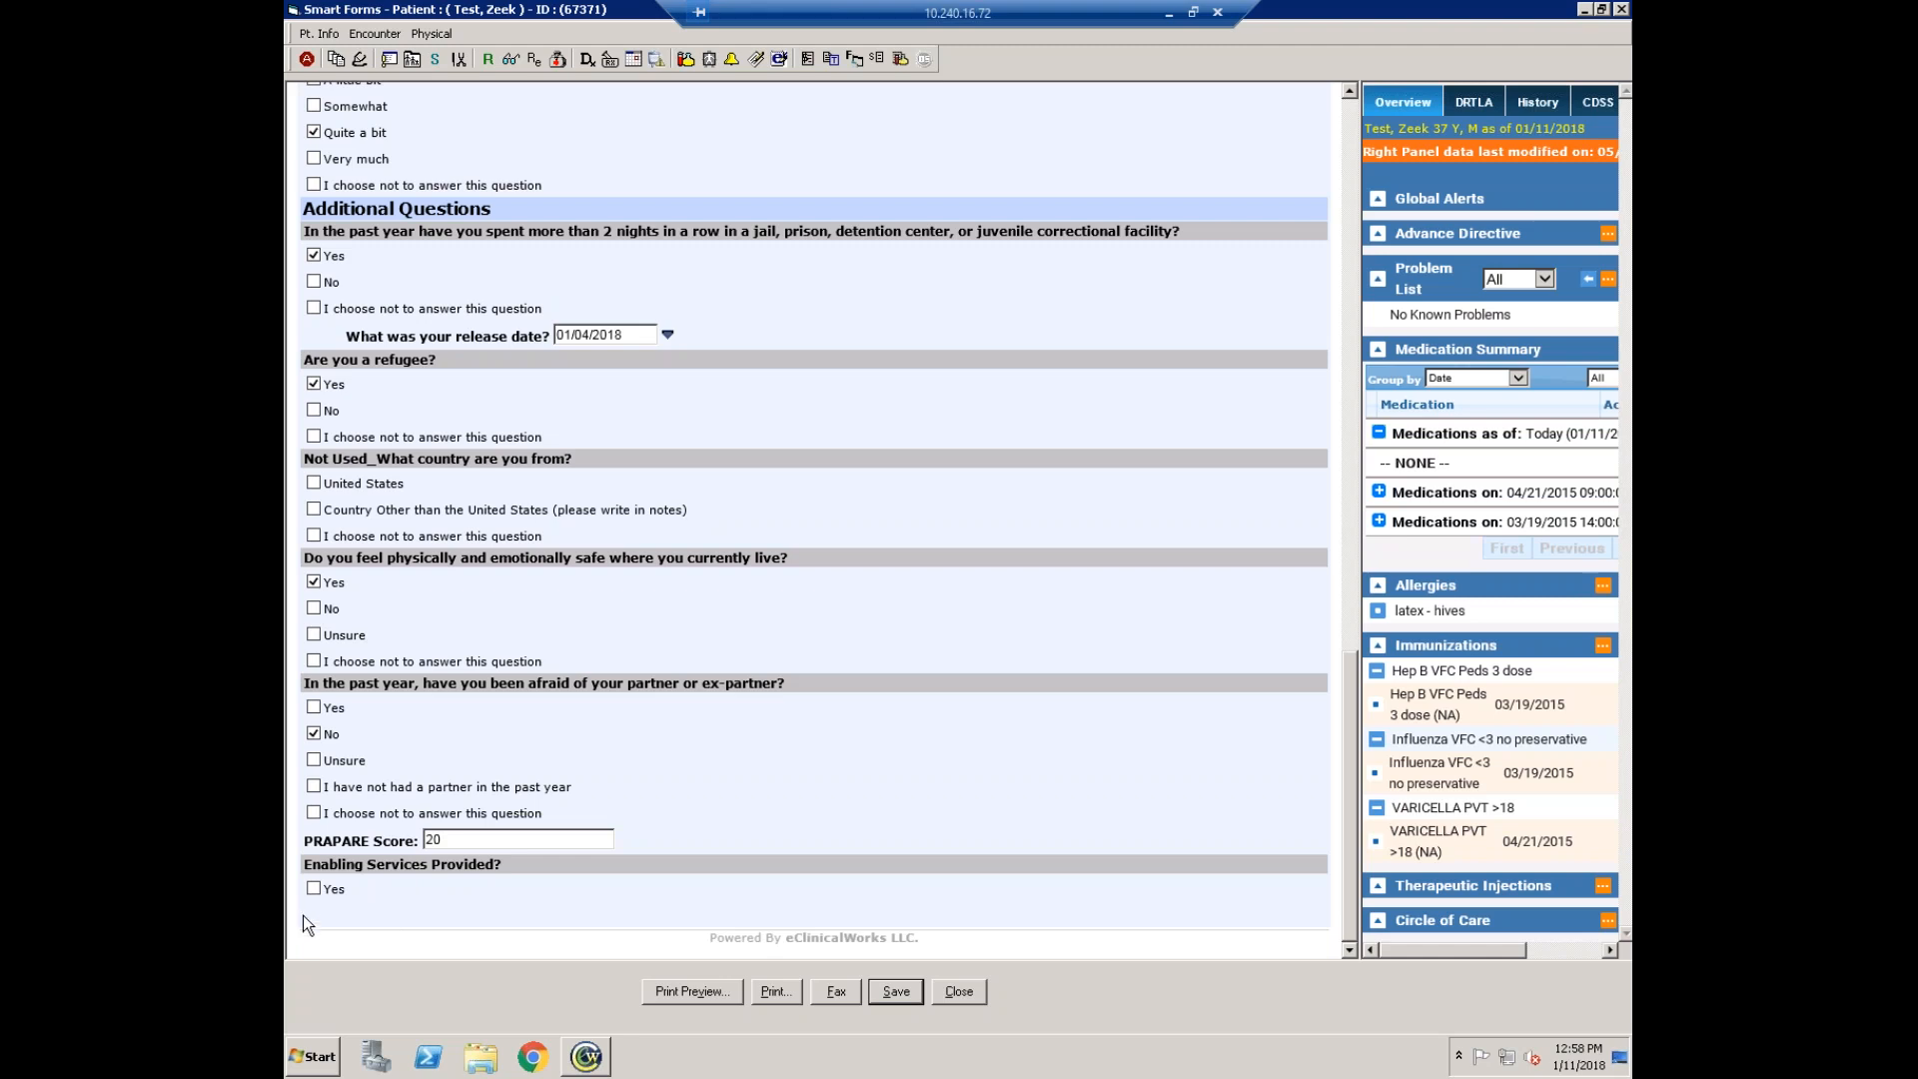
click(314, 888)
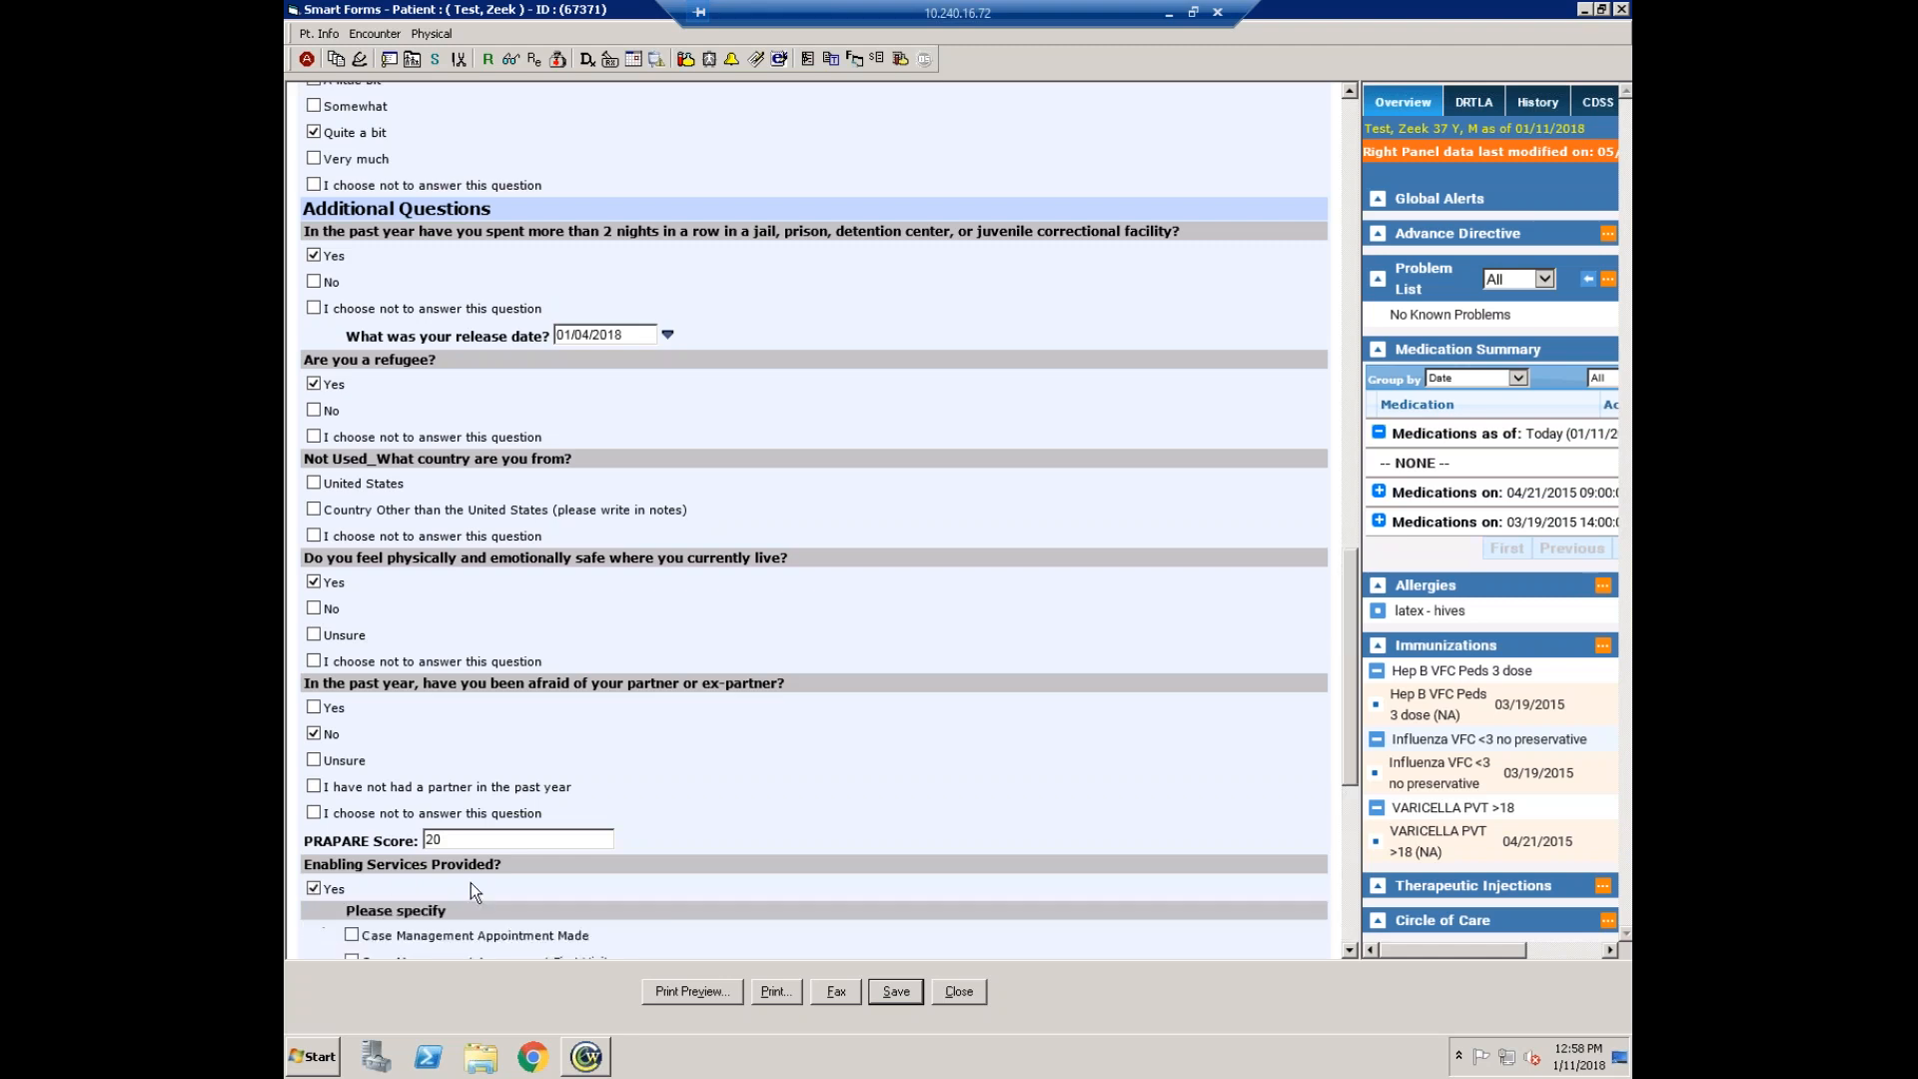
scroll(471, 883, down, 5)
scroll(814, 520, down, 2)
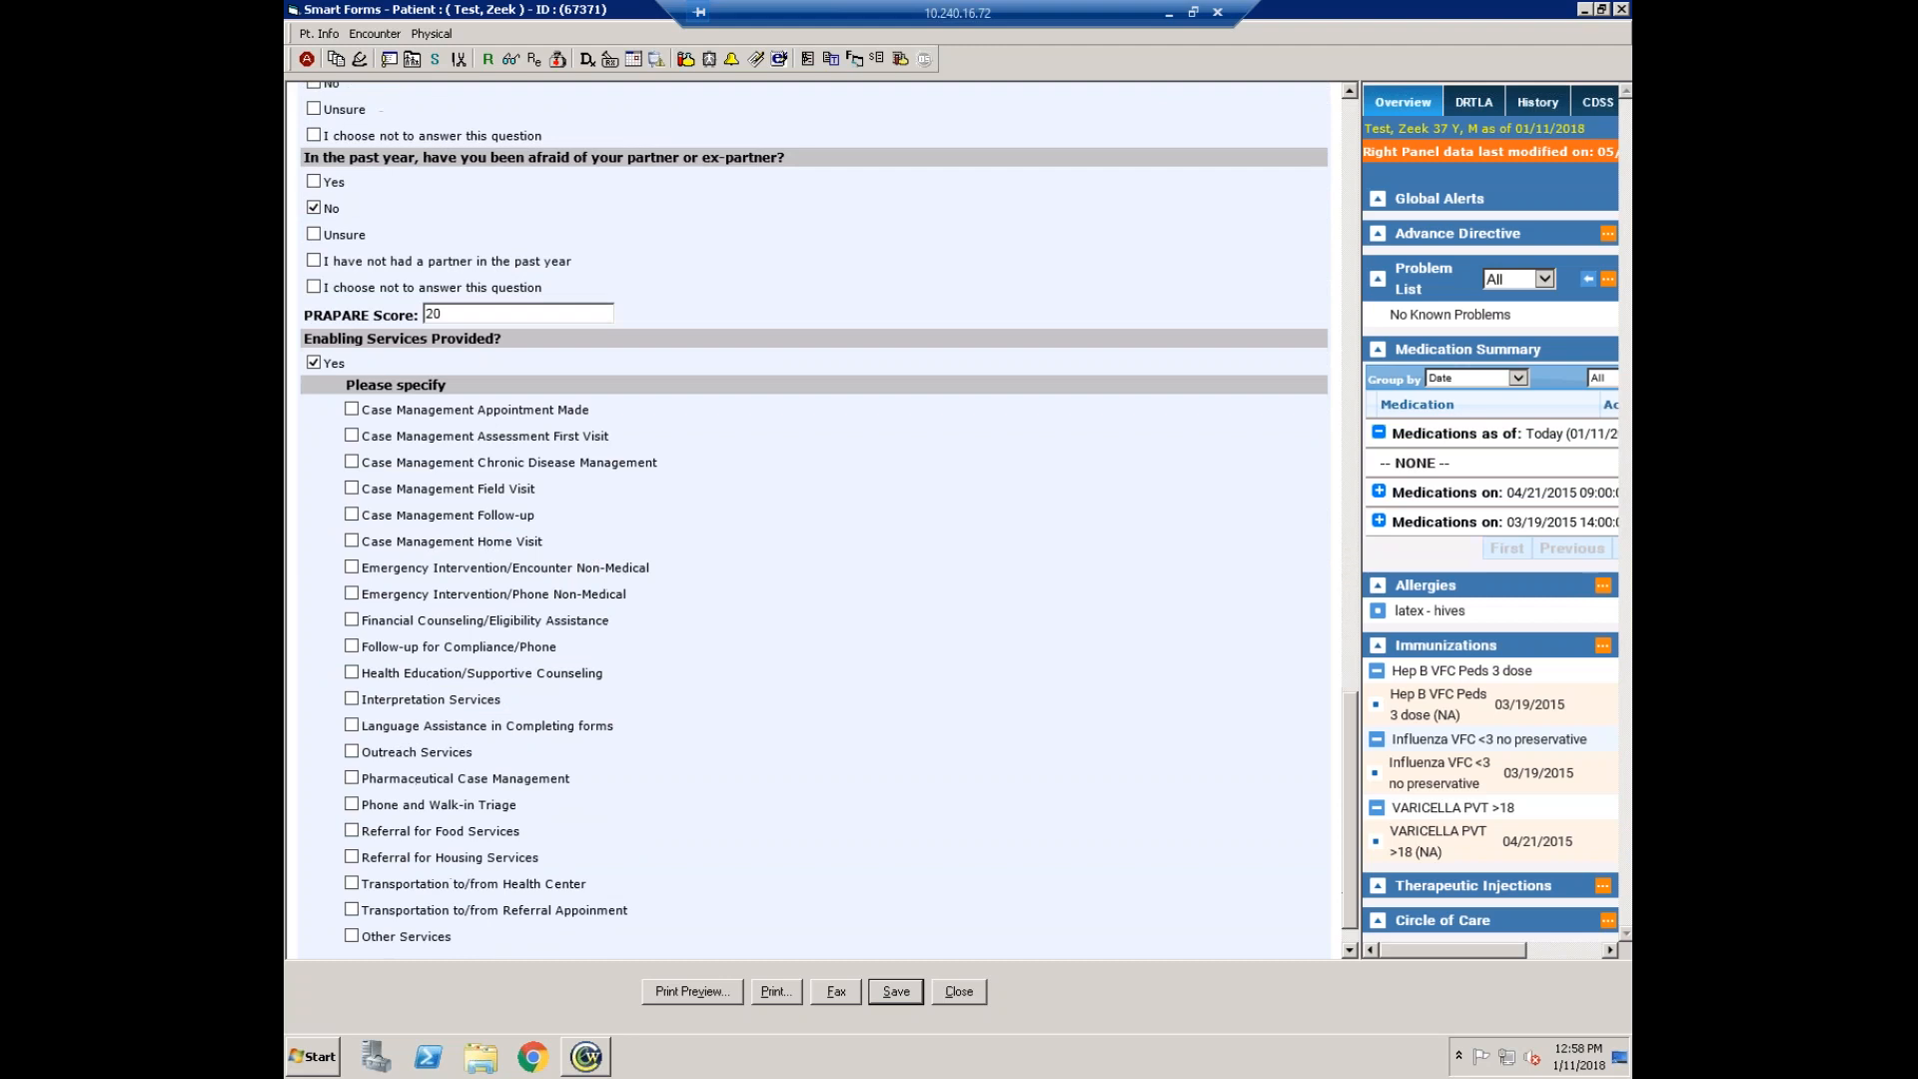
scroll(814, 520, down, 1)
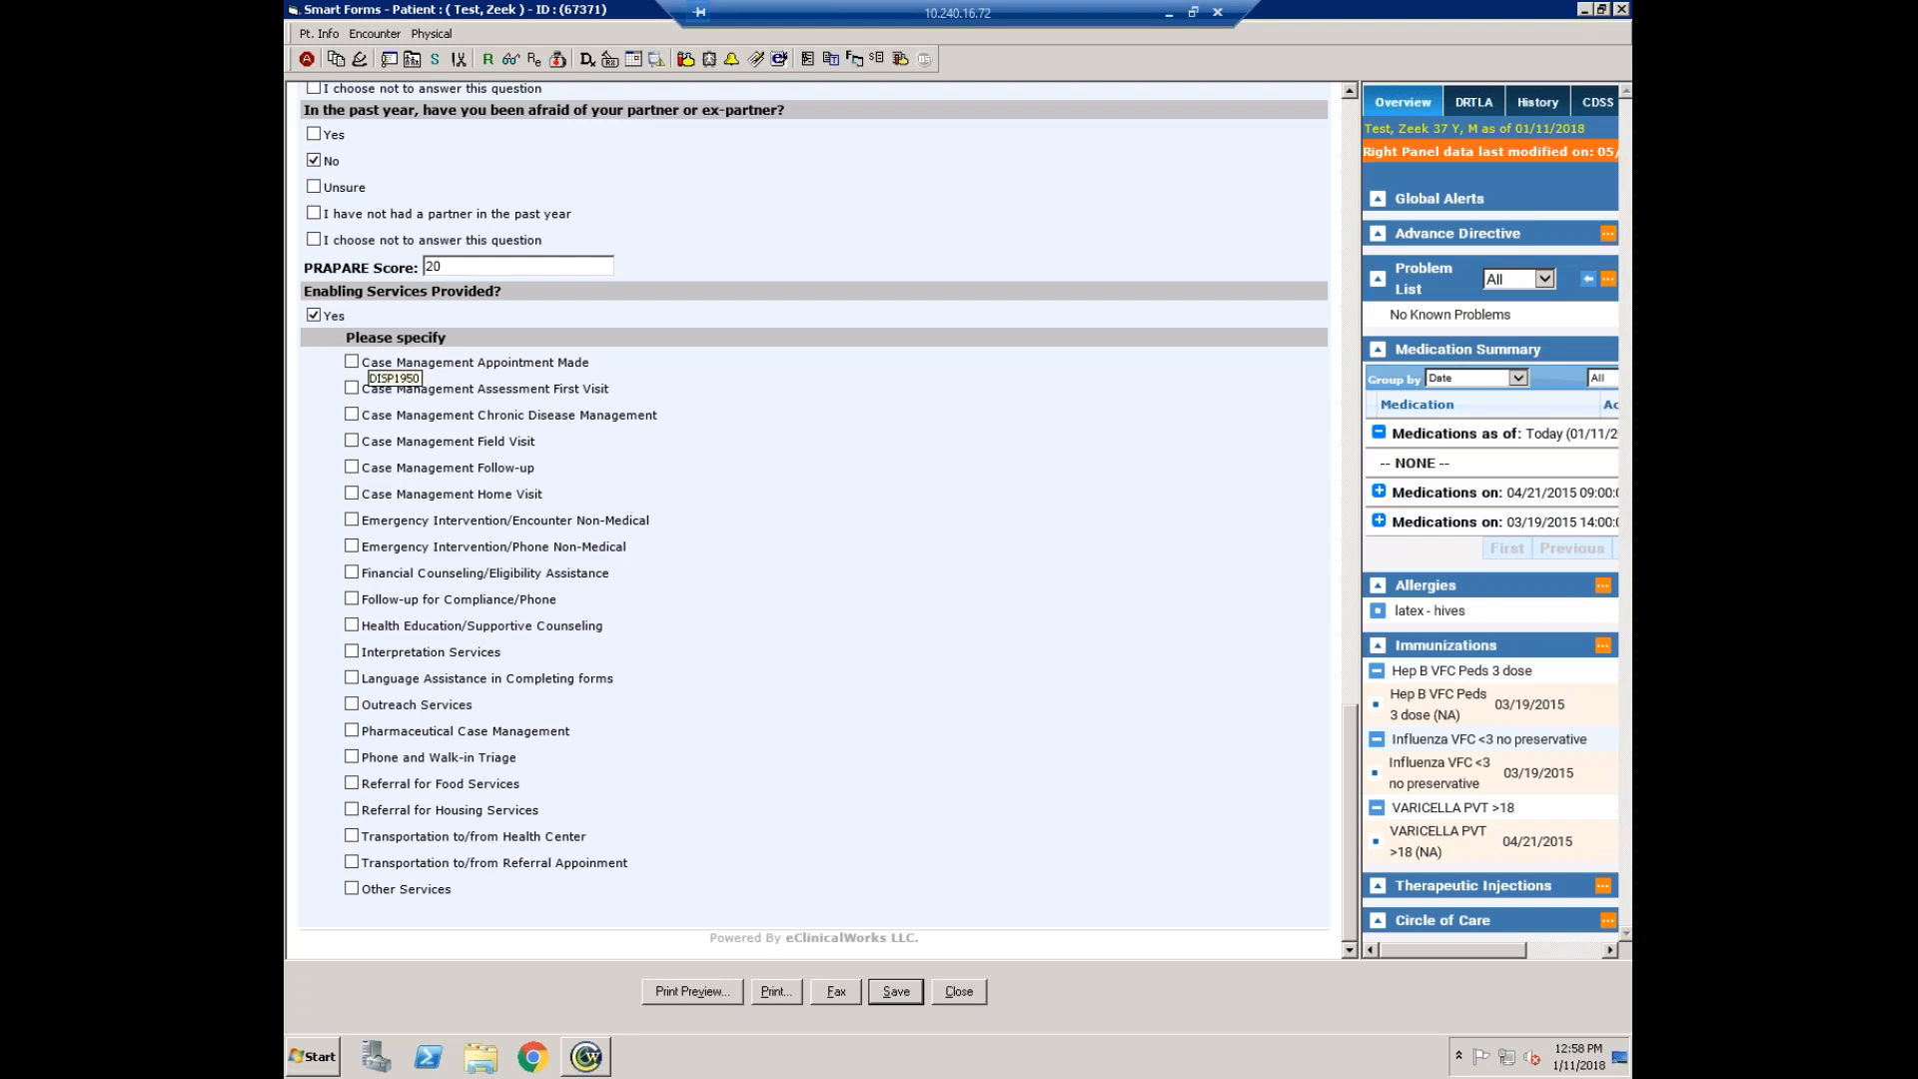
click(353, 363)
click(899, 993)
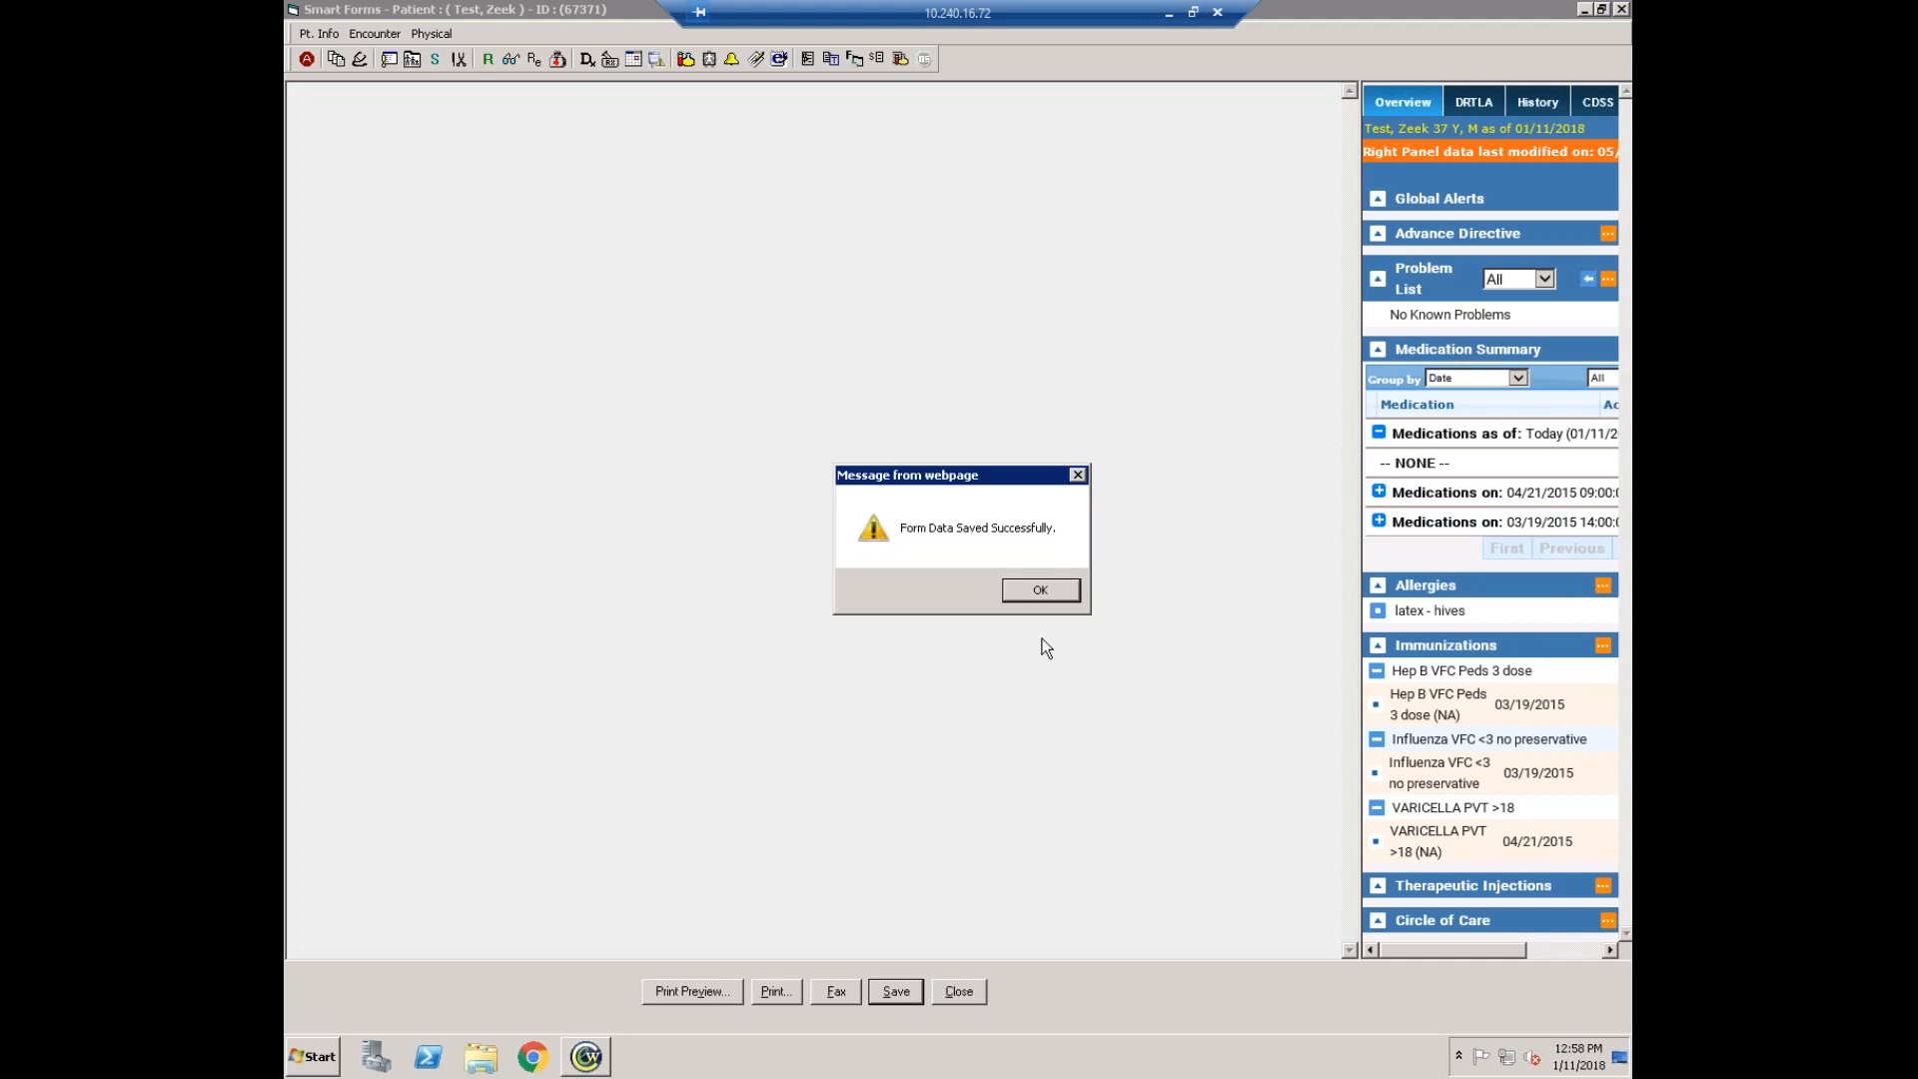
click(1040, 590)
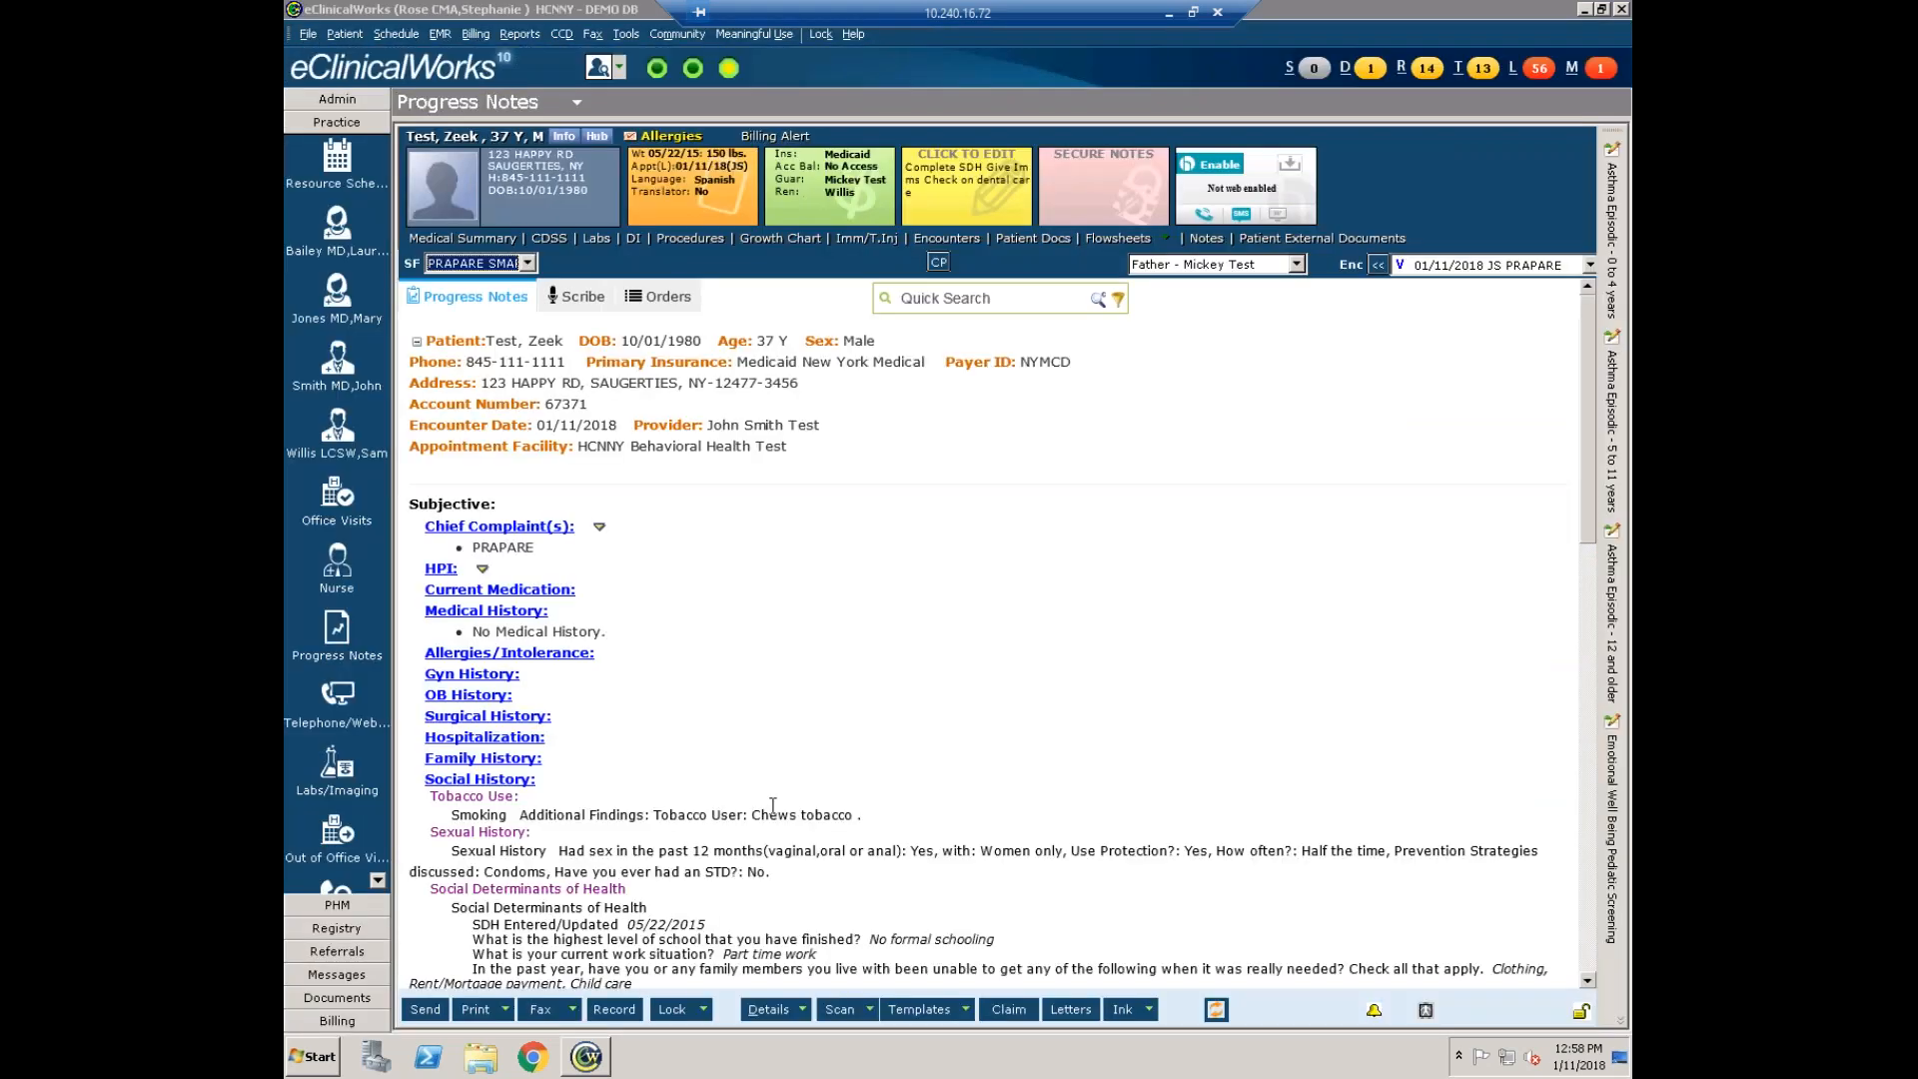
- Examine the PRAPARE answers recorded under Social History in the progress note
click(950, 682)
scroll(950, 703, down, 3)
scroll(858, 829, down, 3)
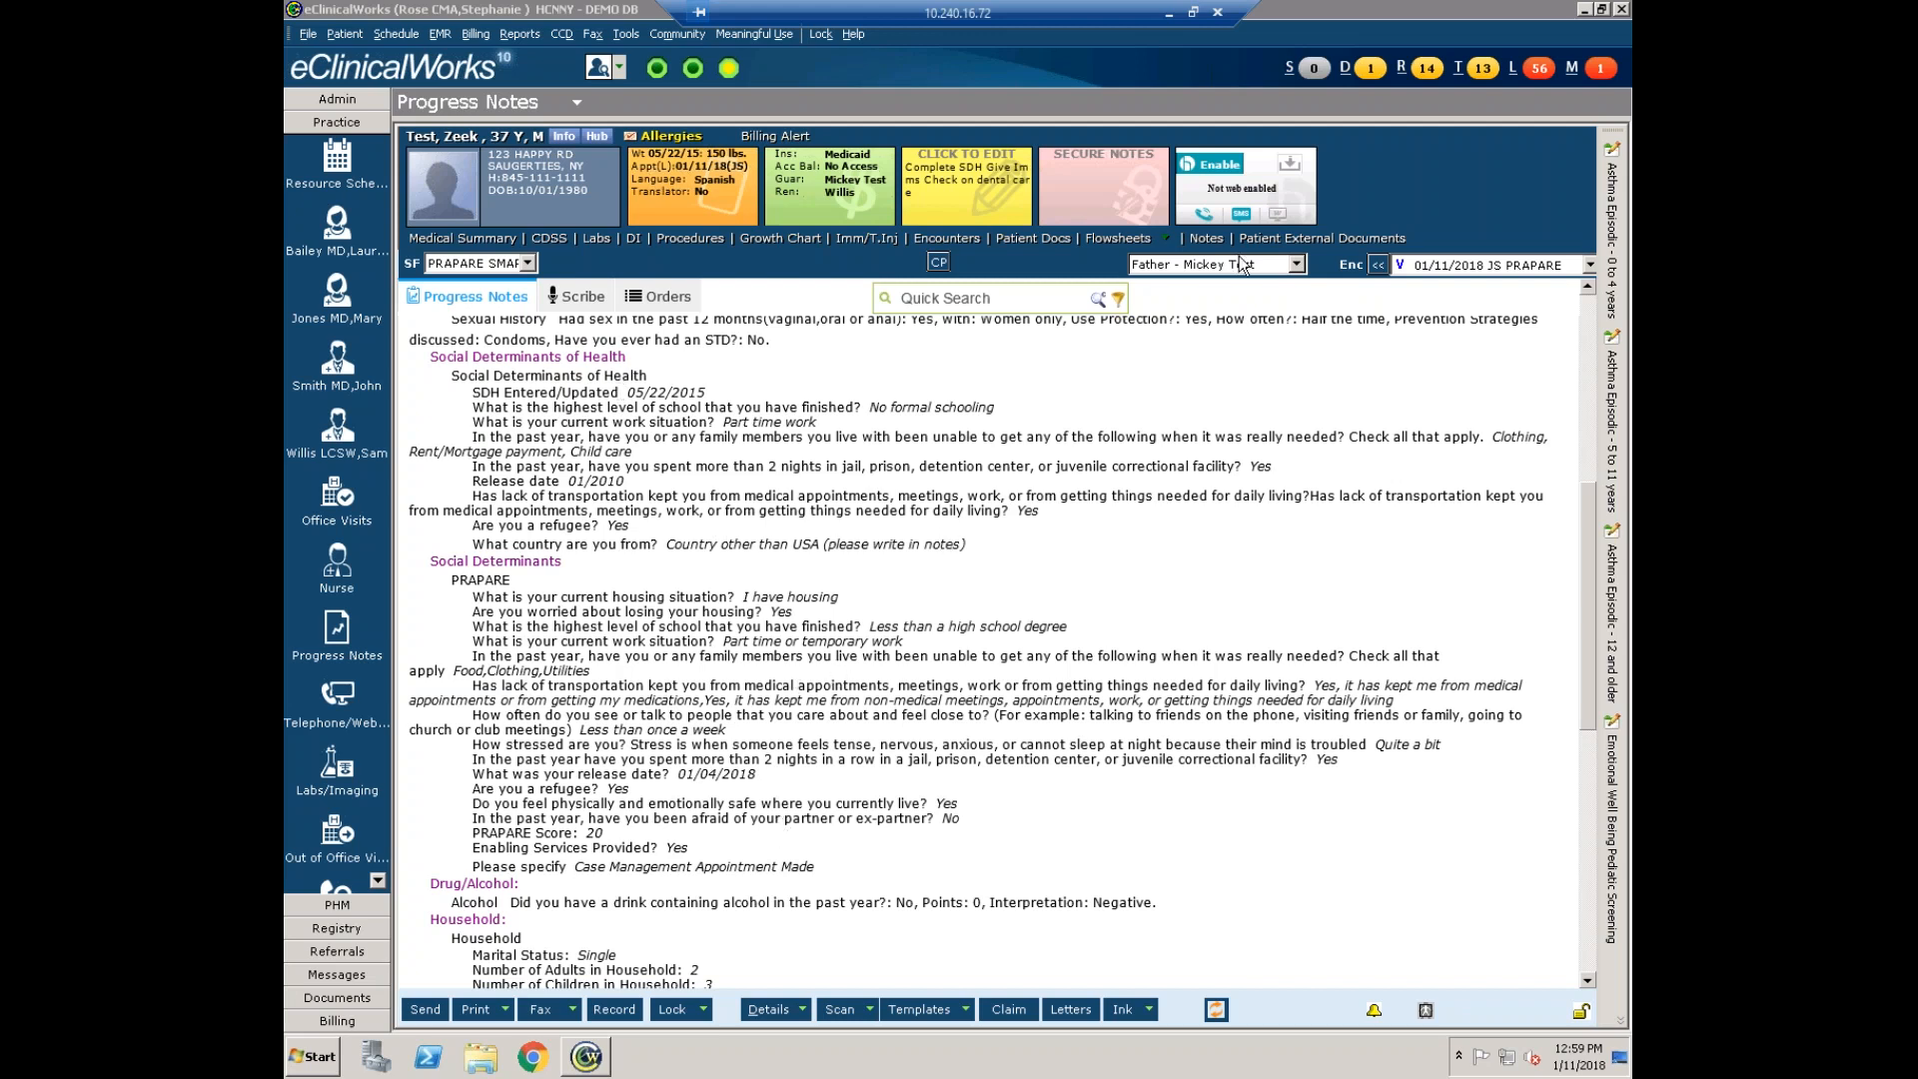
- Show the chart overview beside the note and review the patient's social history and the saved PRAPARE smart form among the documents
click(728, 66)
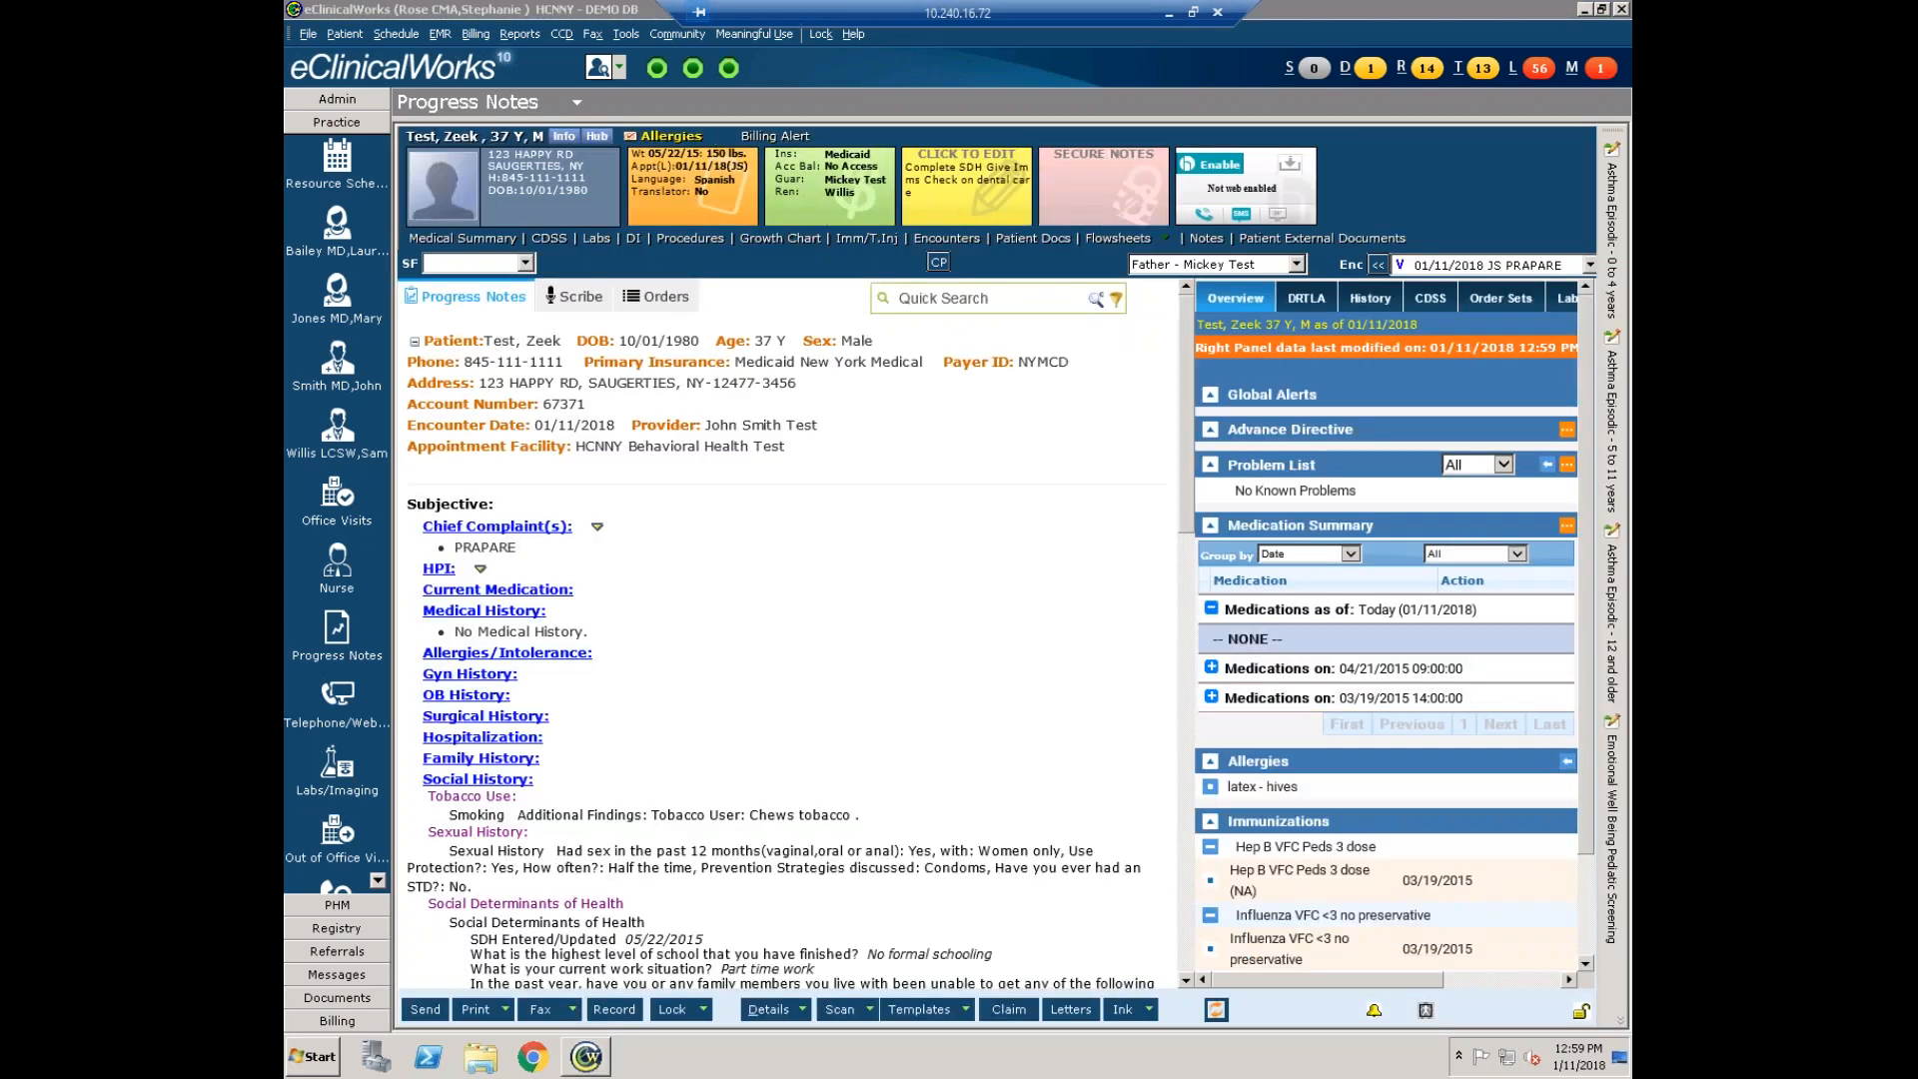
click(1370, 298)
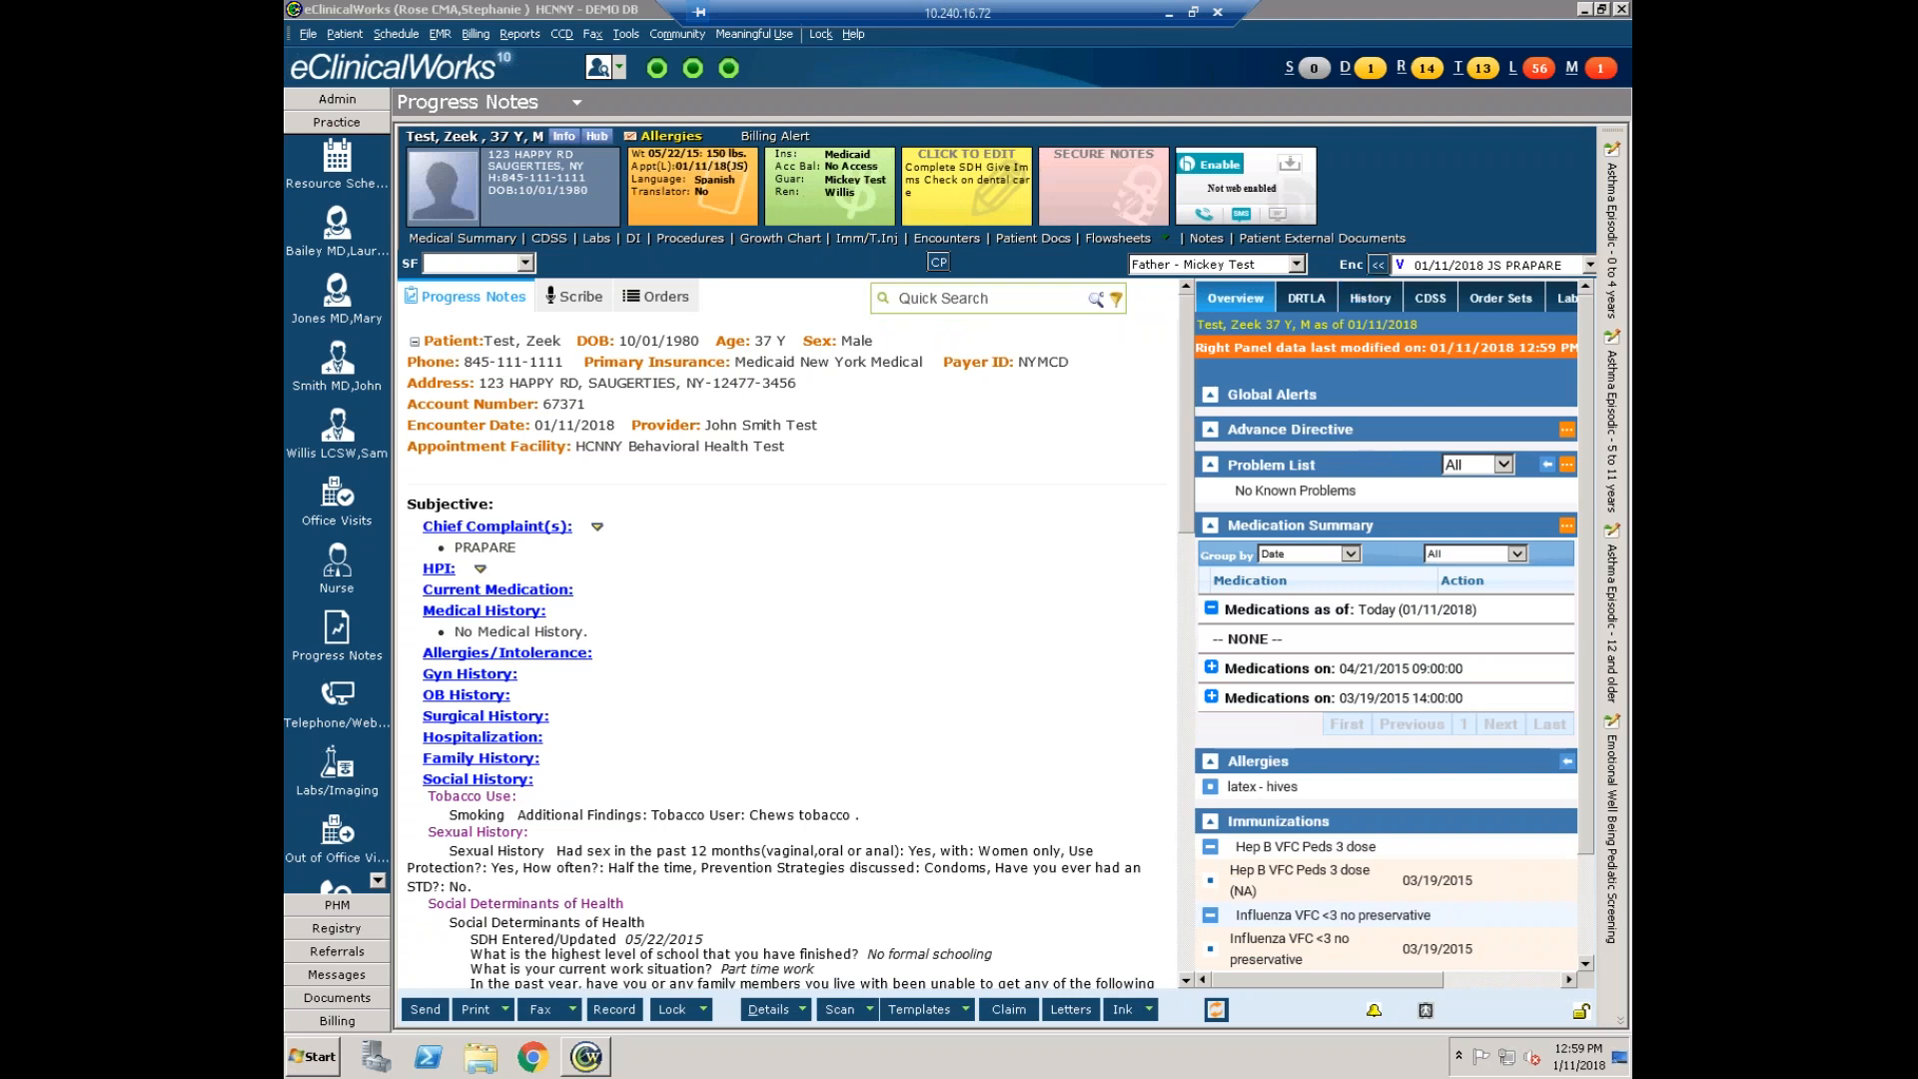
click(1593, 937)
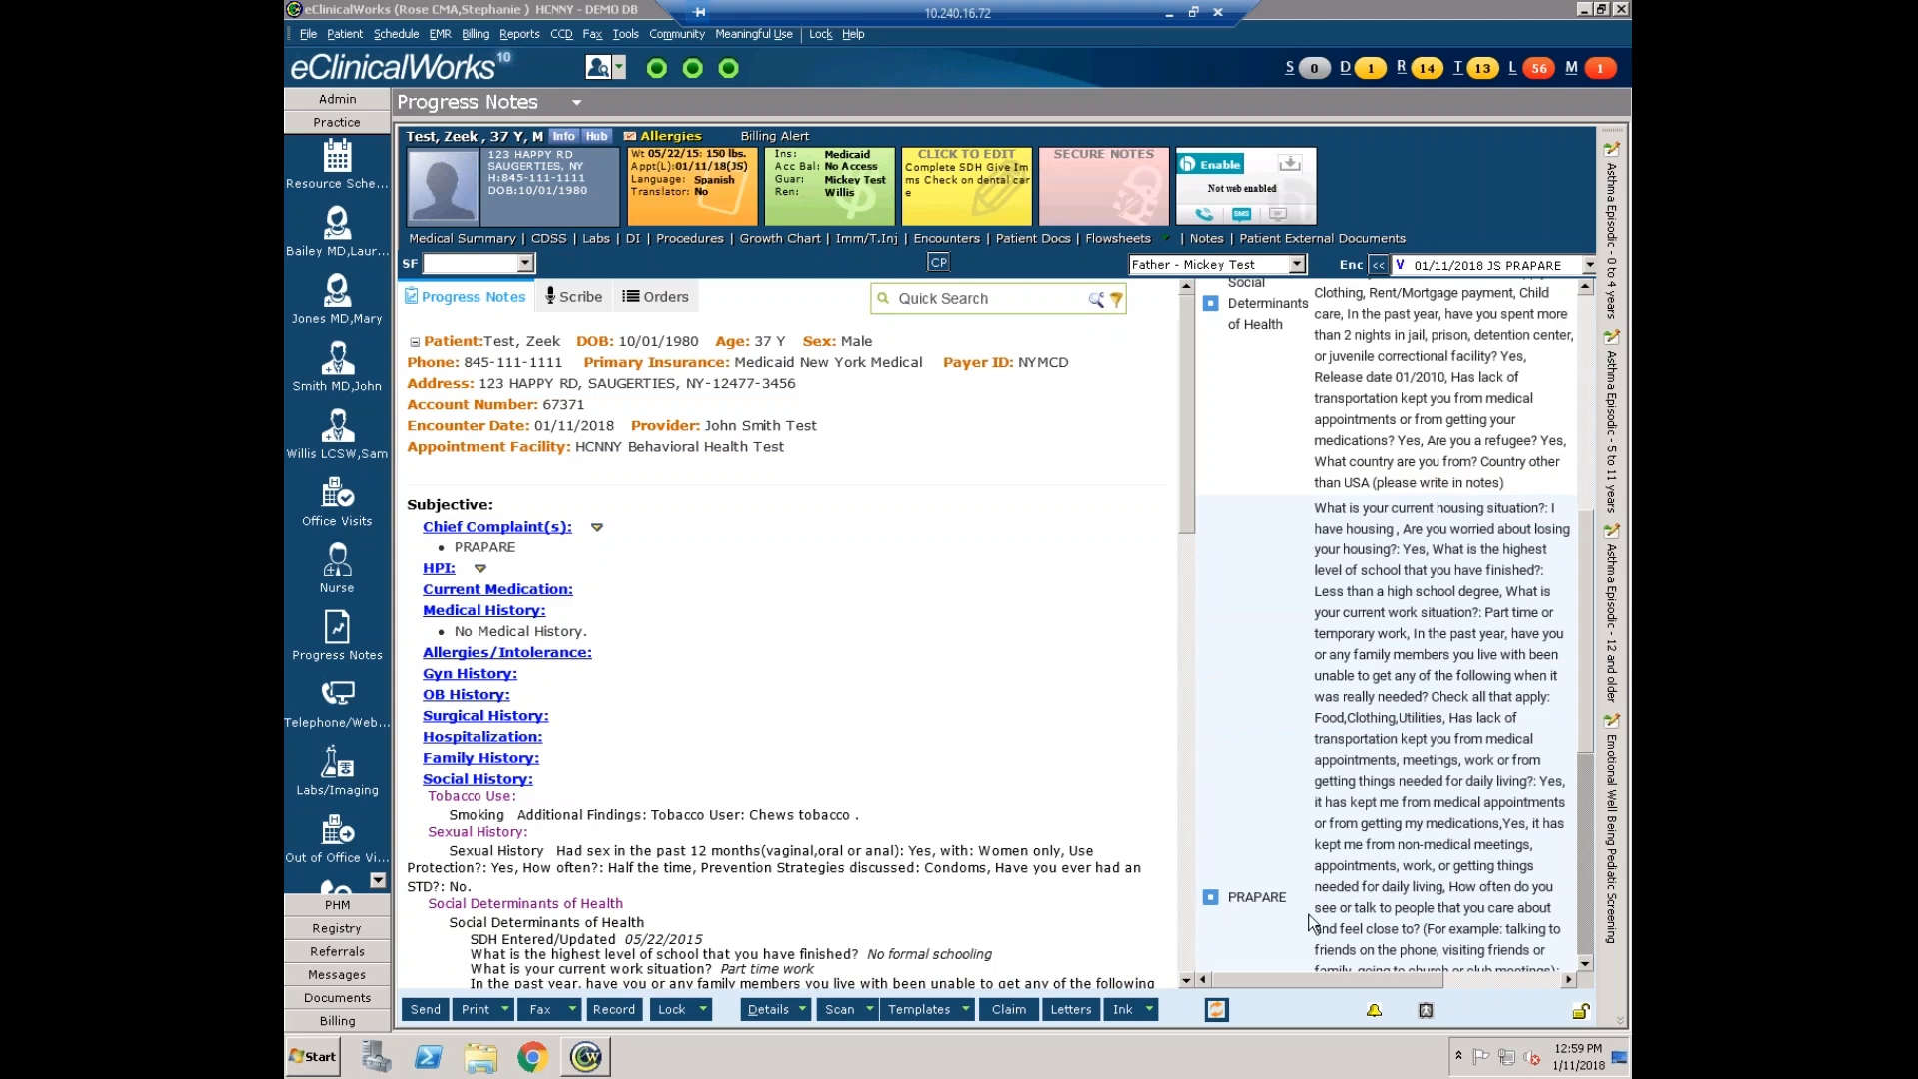
scroll(1490, 888, down, 5)
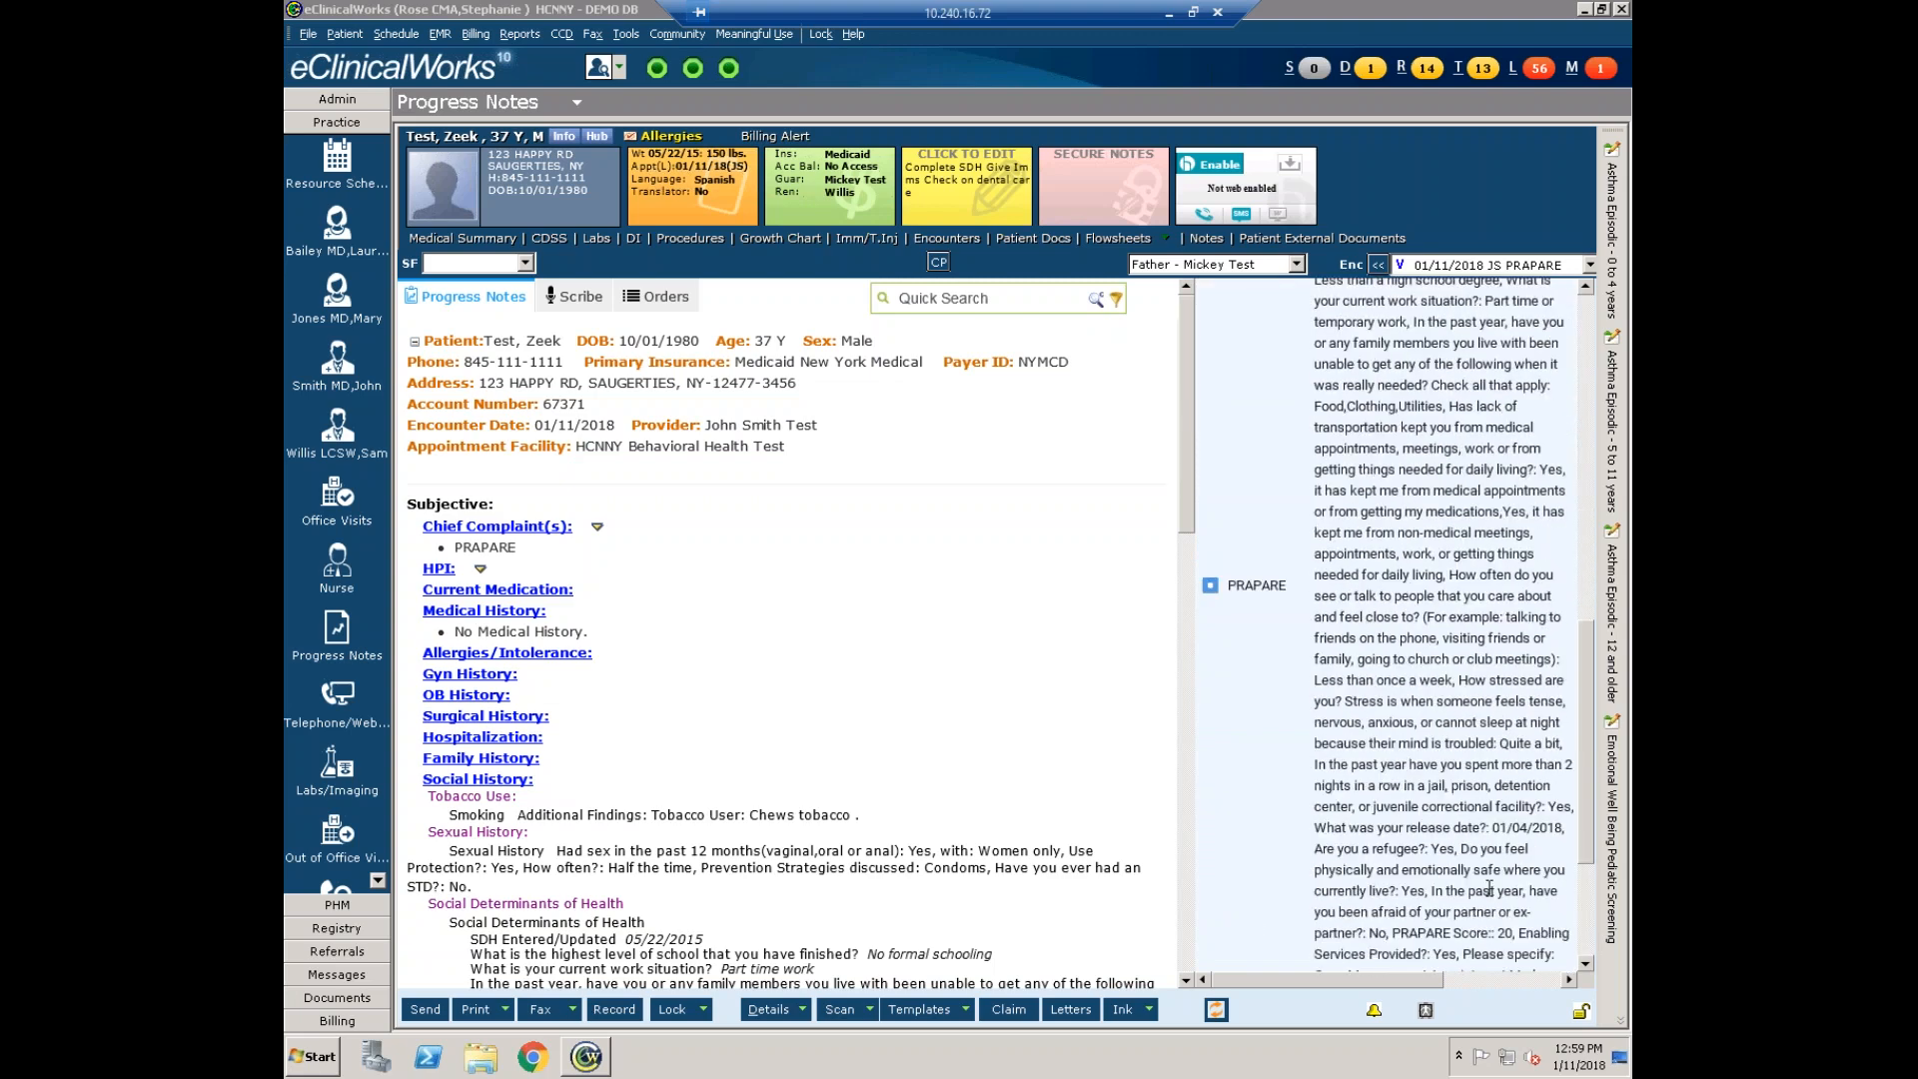
scroll(1487, 877, up, 4)
scroll(1486, 877, up, 5)
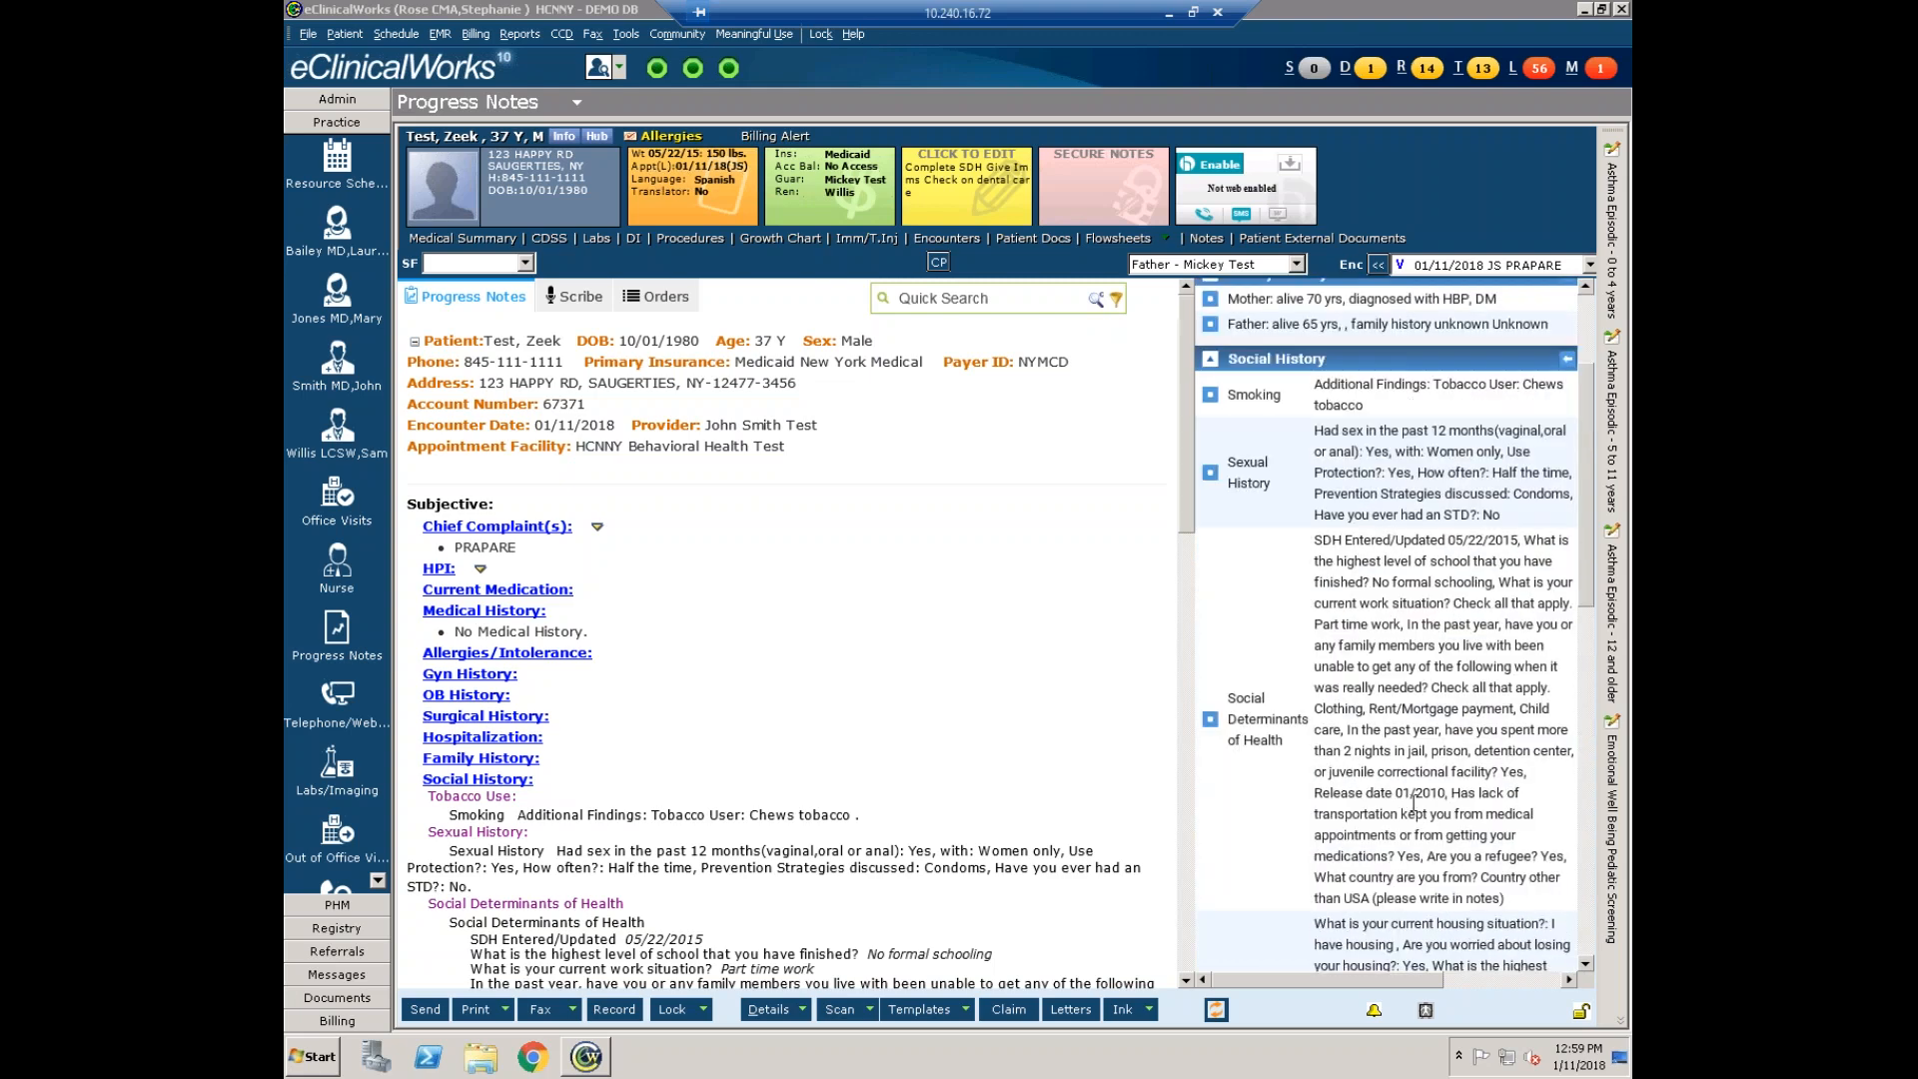
scroll(1412, 802, up, 2)
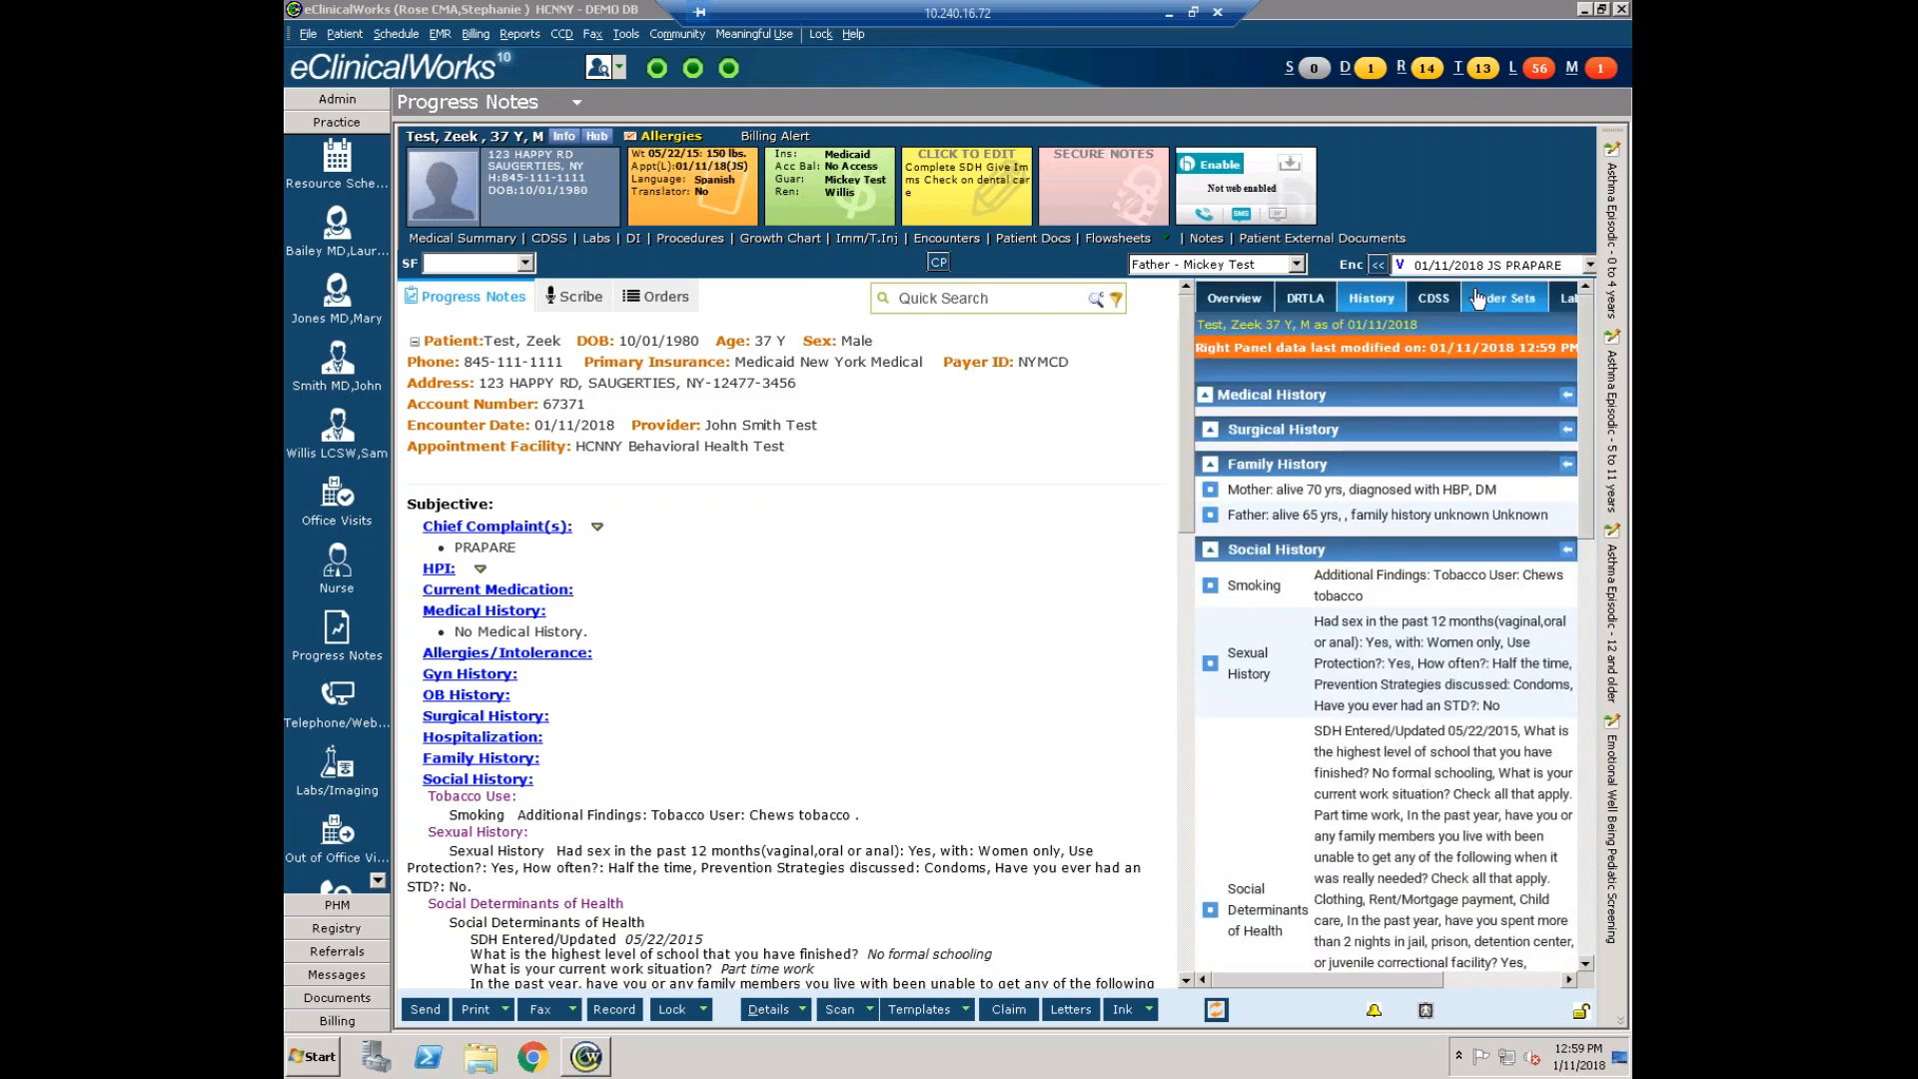
click(1300, 300)
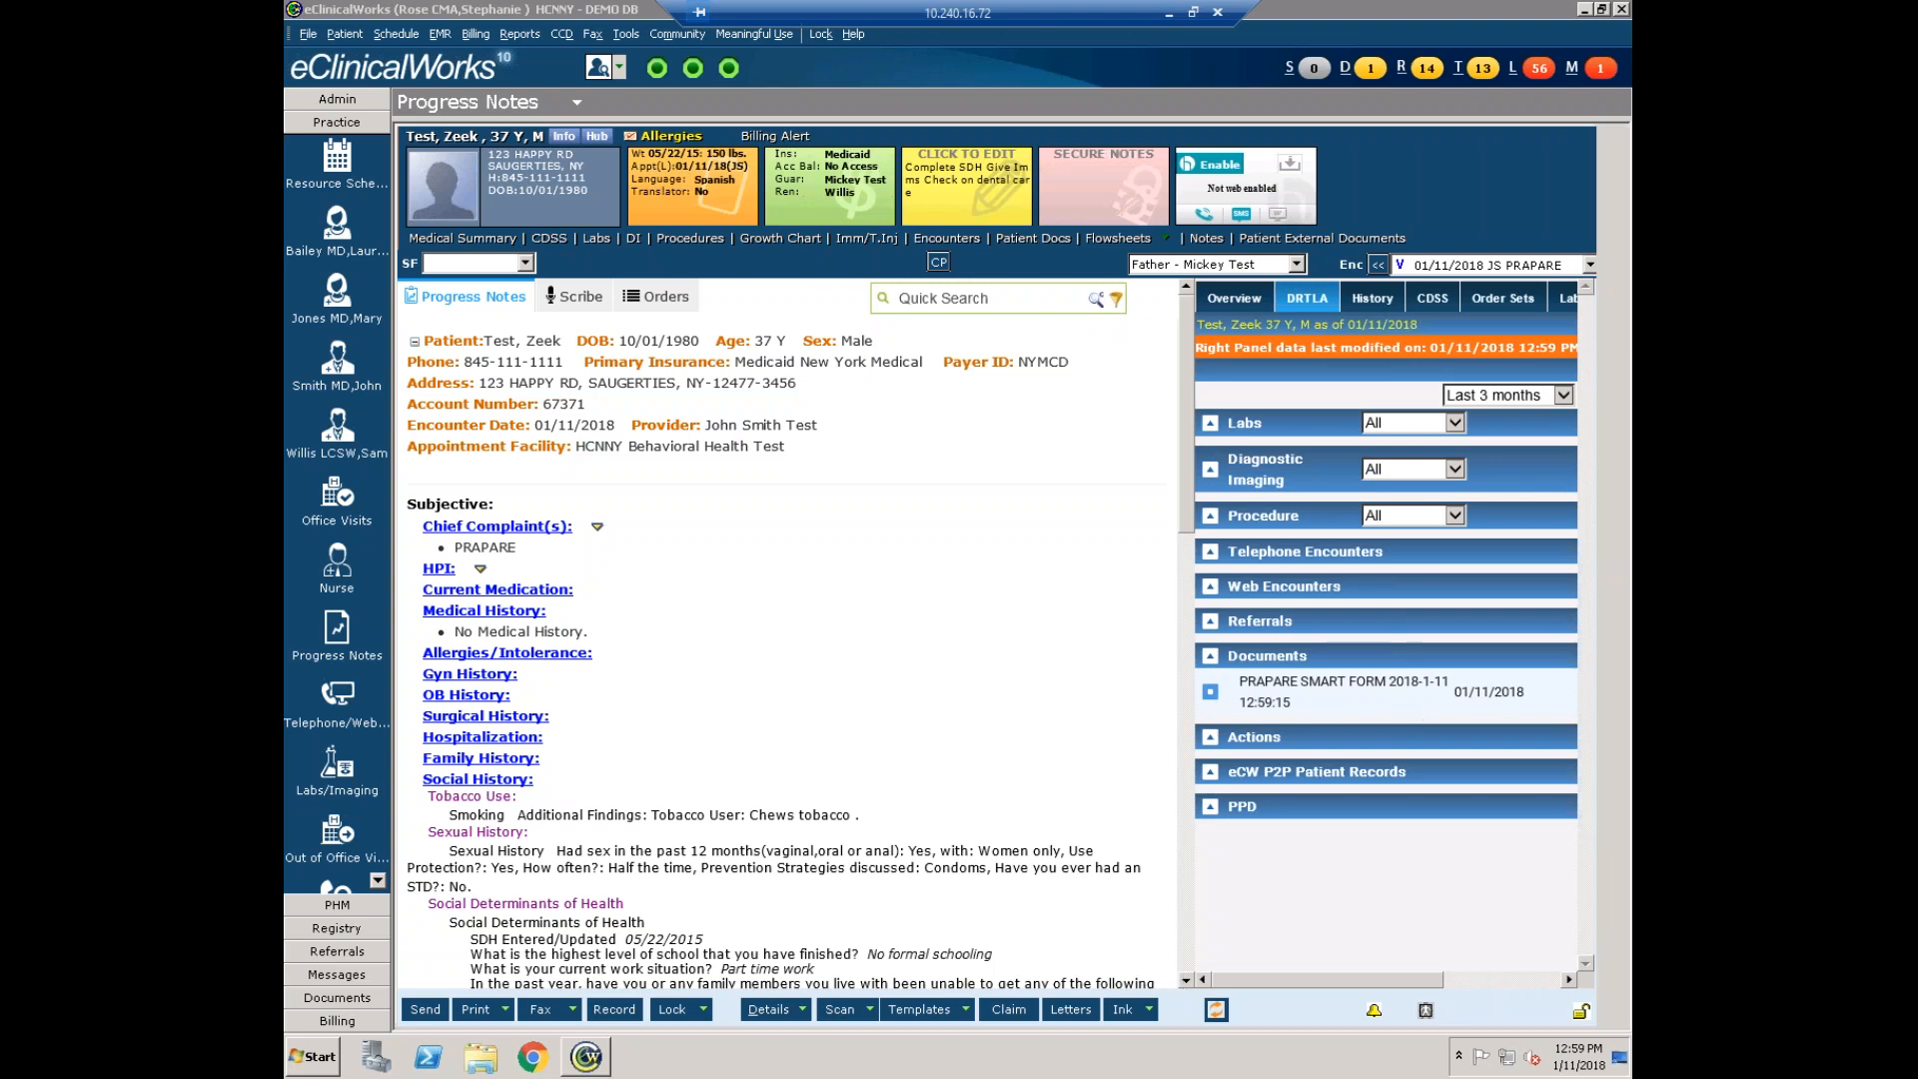
- Open the structured PRAPARE questionnaire from the progress note and view the notes entry for the question about losing housing, leaving it empty
scroll(1171, 949, down, 10)
scroll(1167, 943, down, 2)
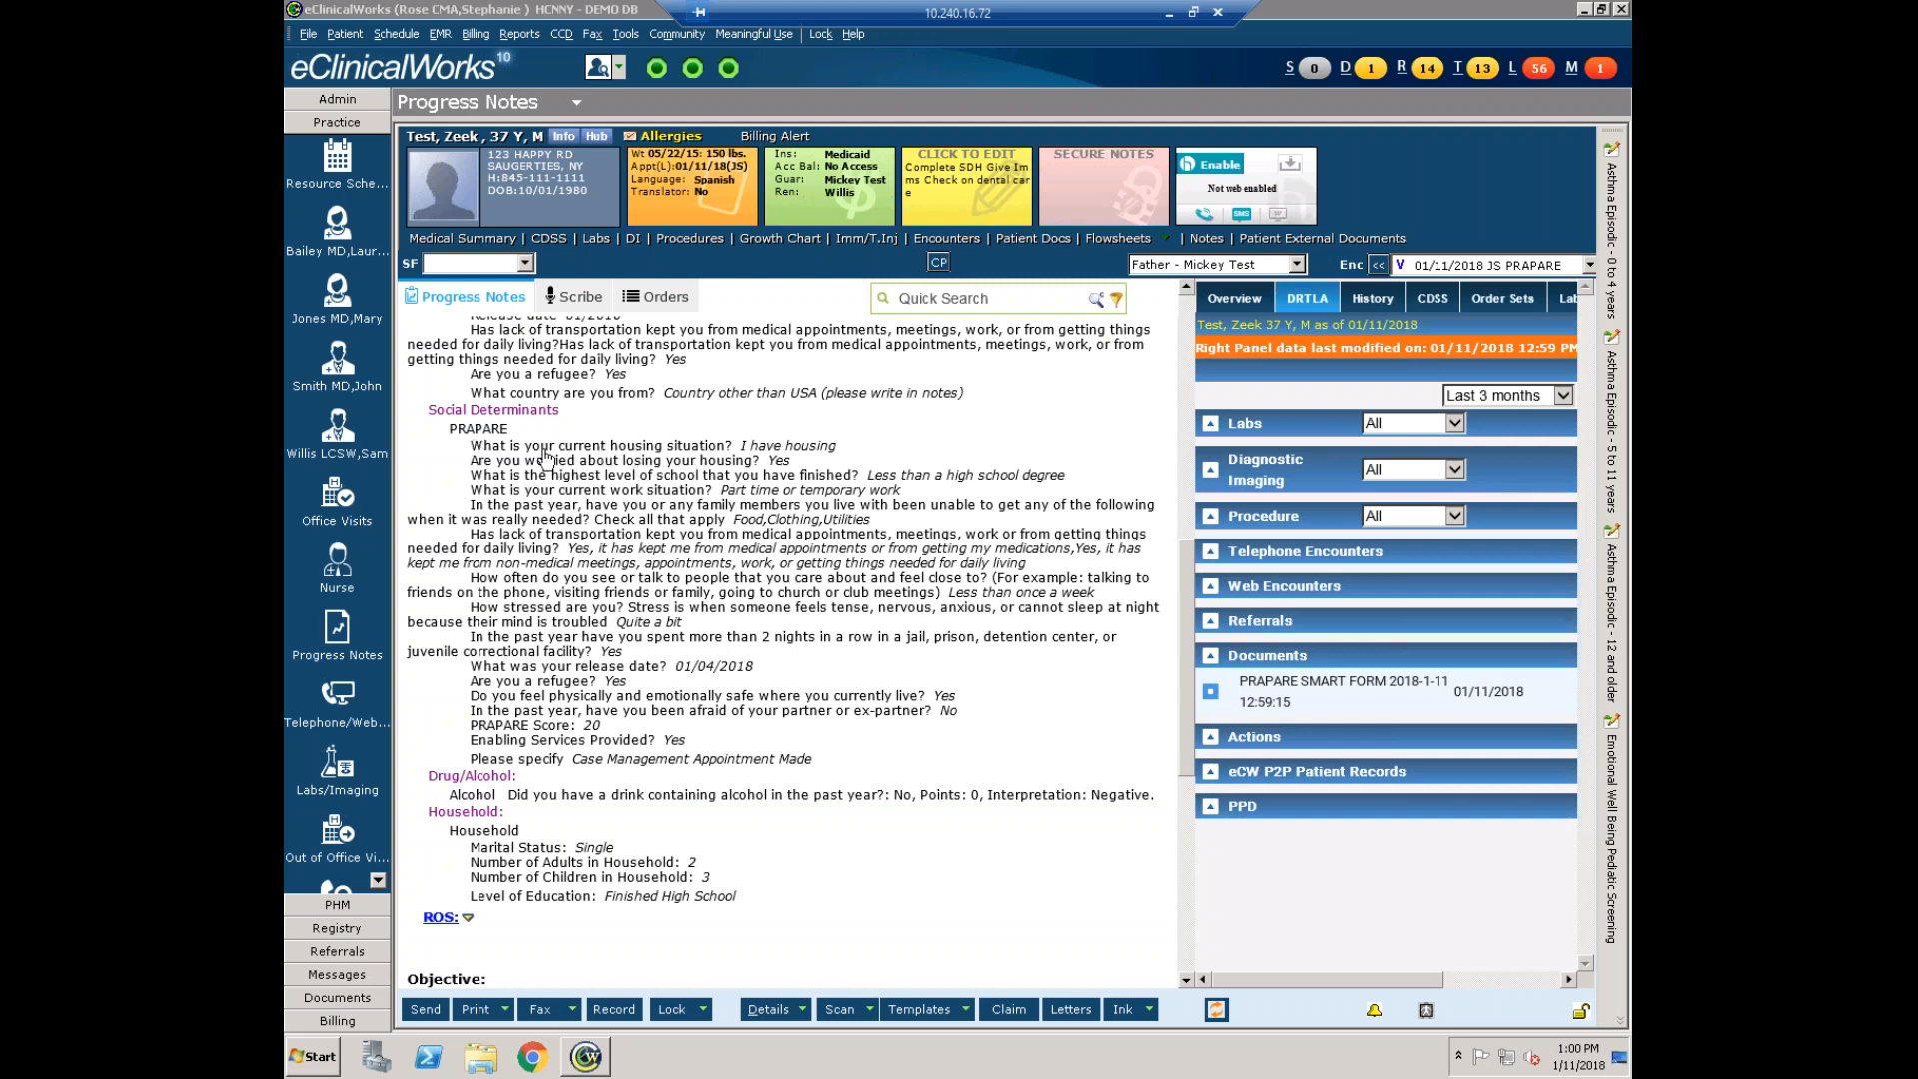
click(641, 460)
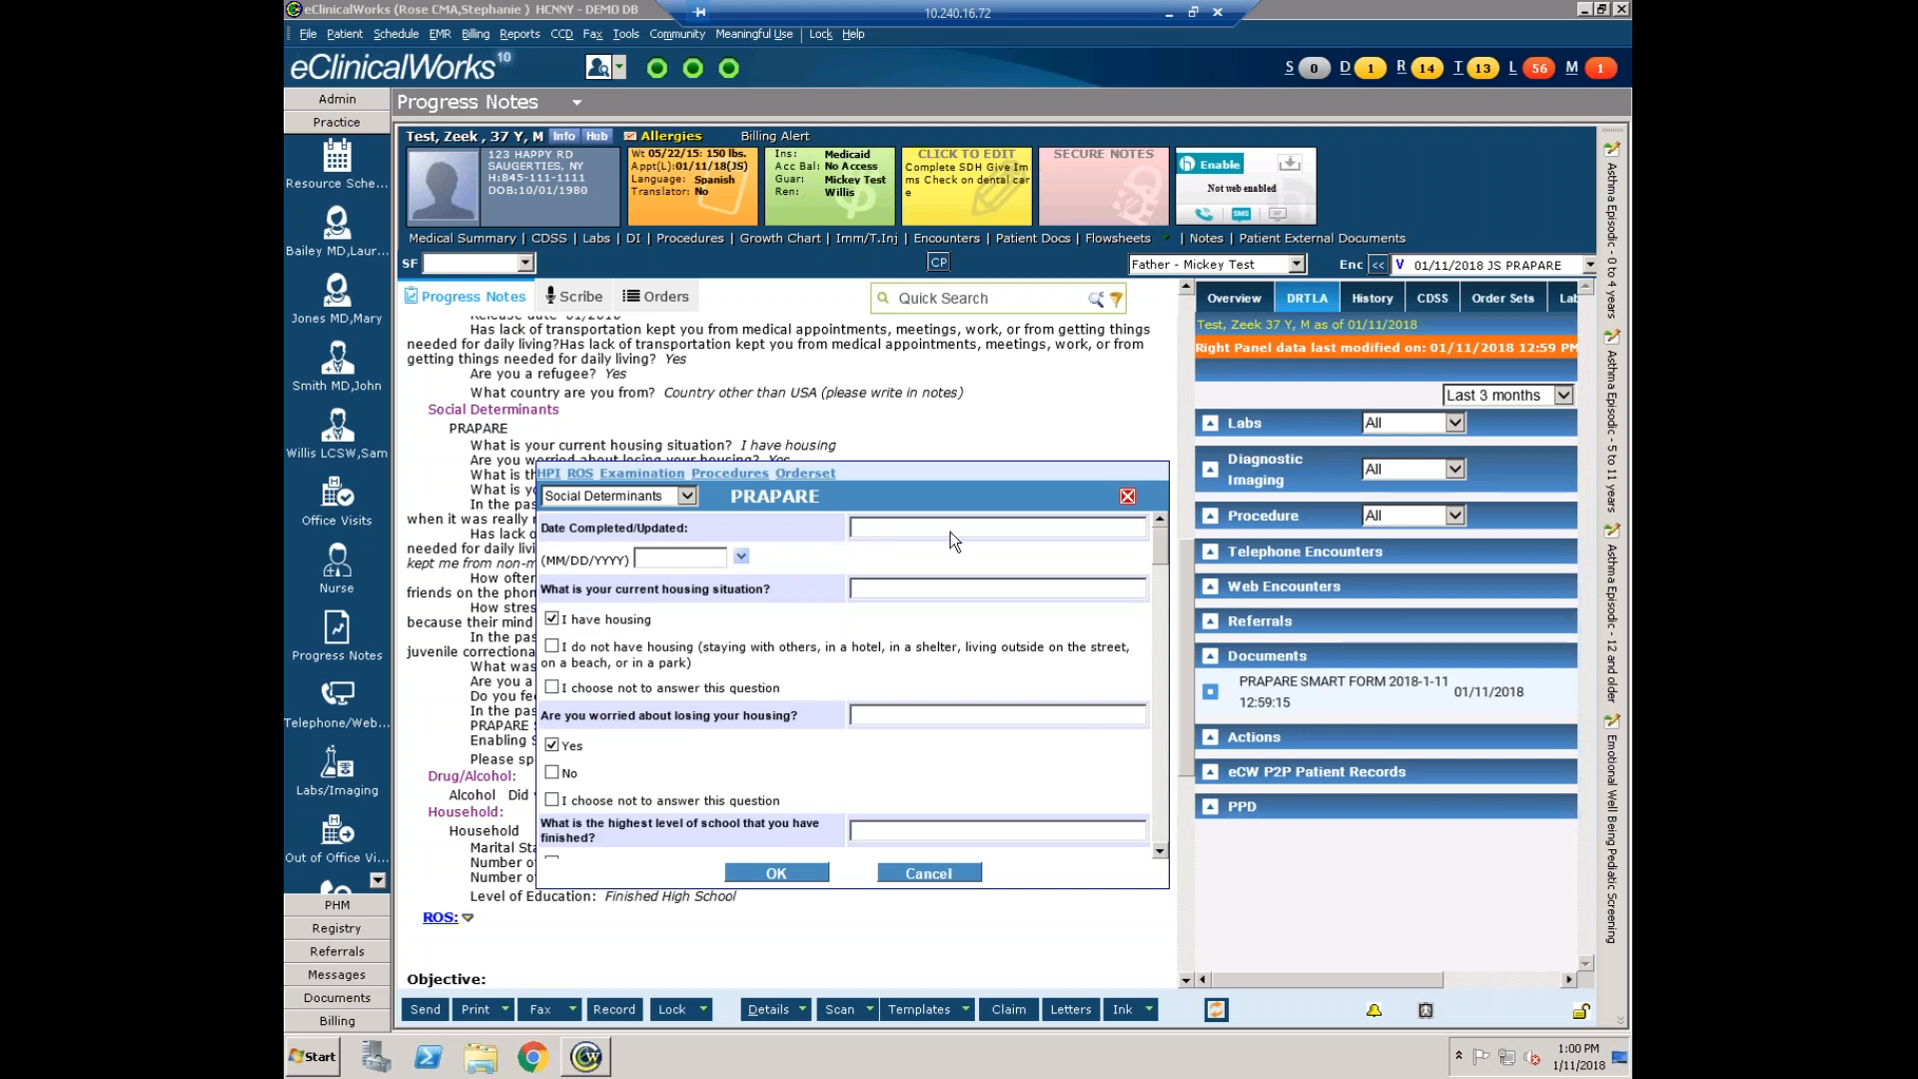
double_click(912, 717)
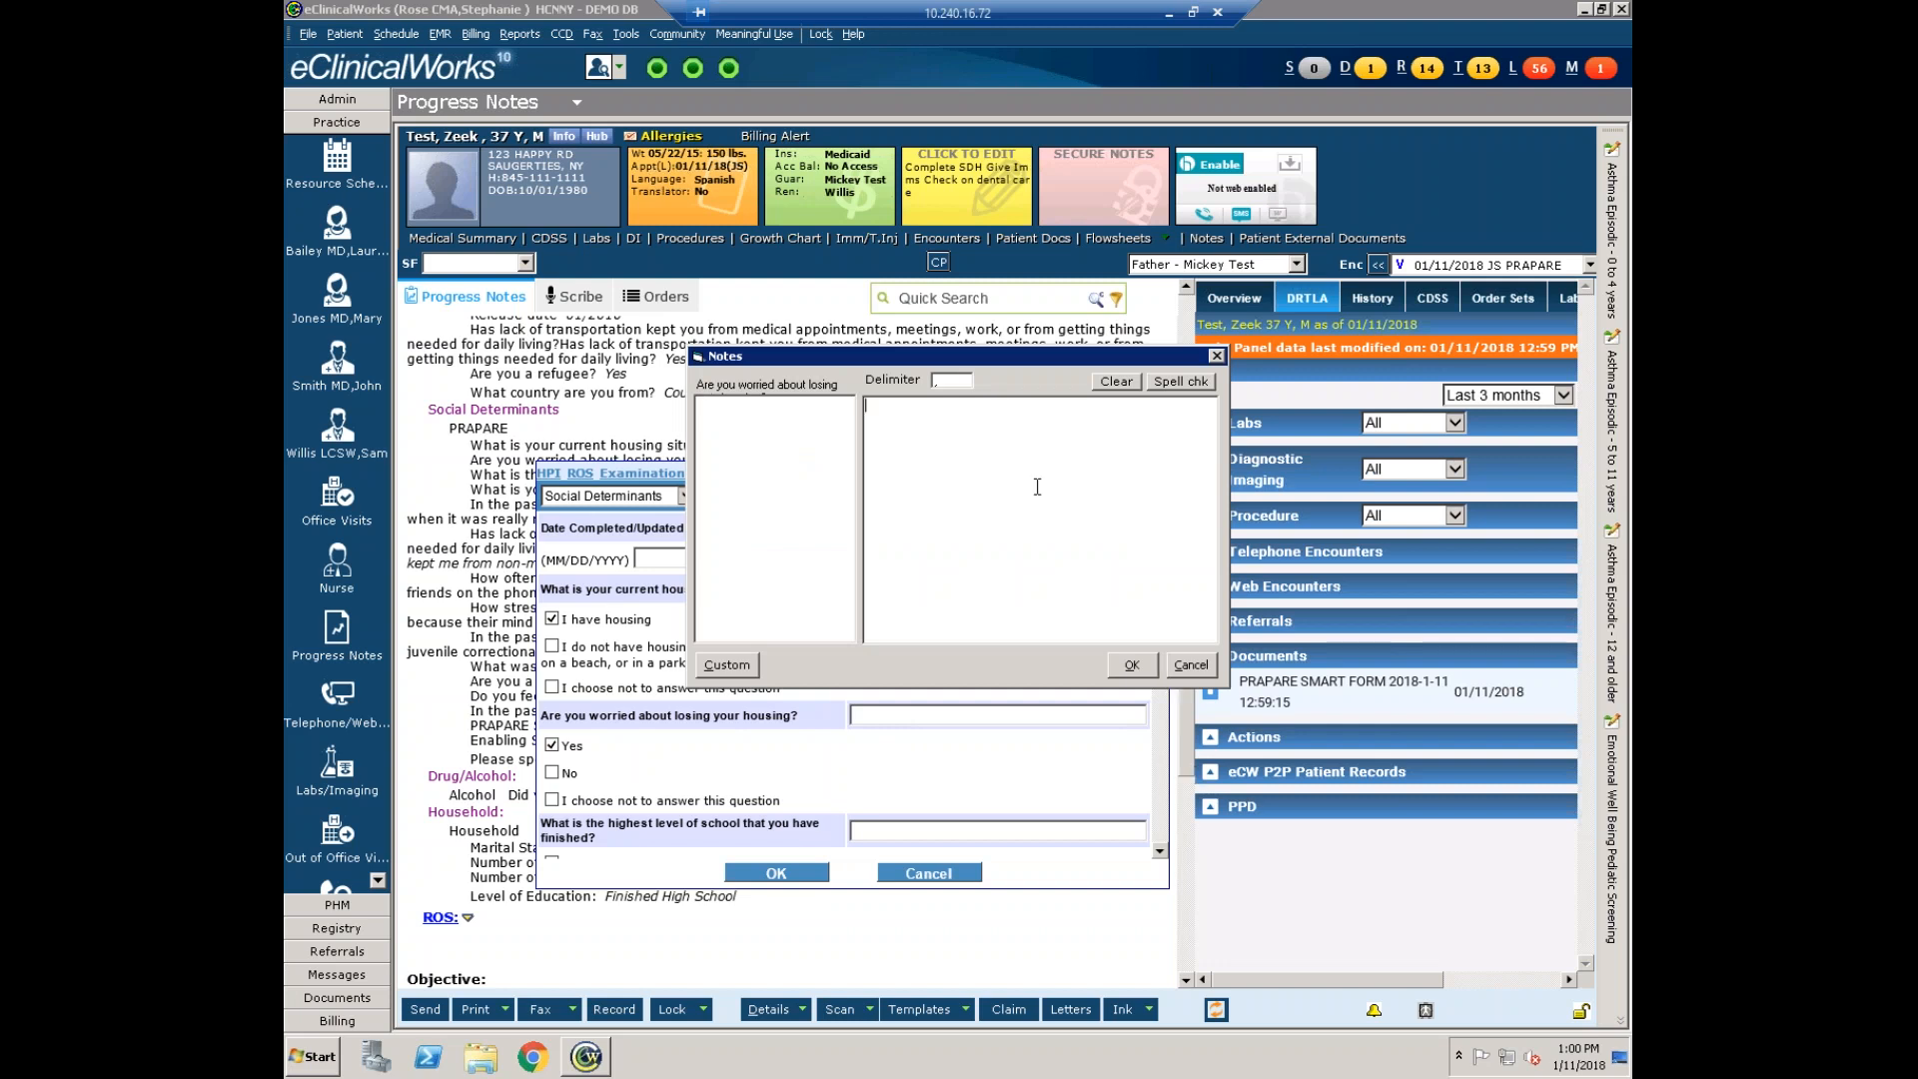
click(1211, 657)
- Review the remaining structured PRAPARE answers, close the questionnaire without saving, and minimize the remote session
click(1160, 782)
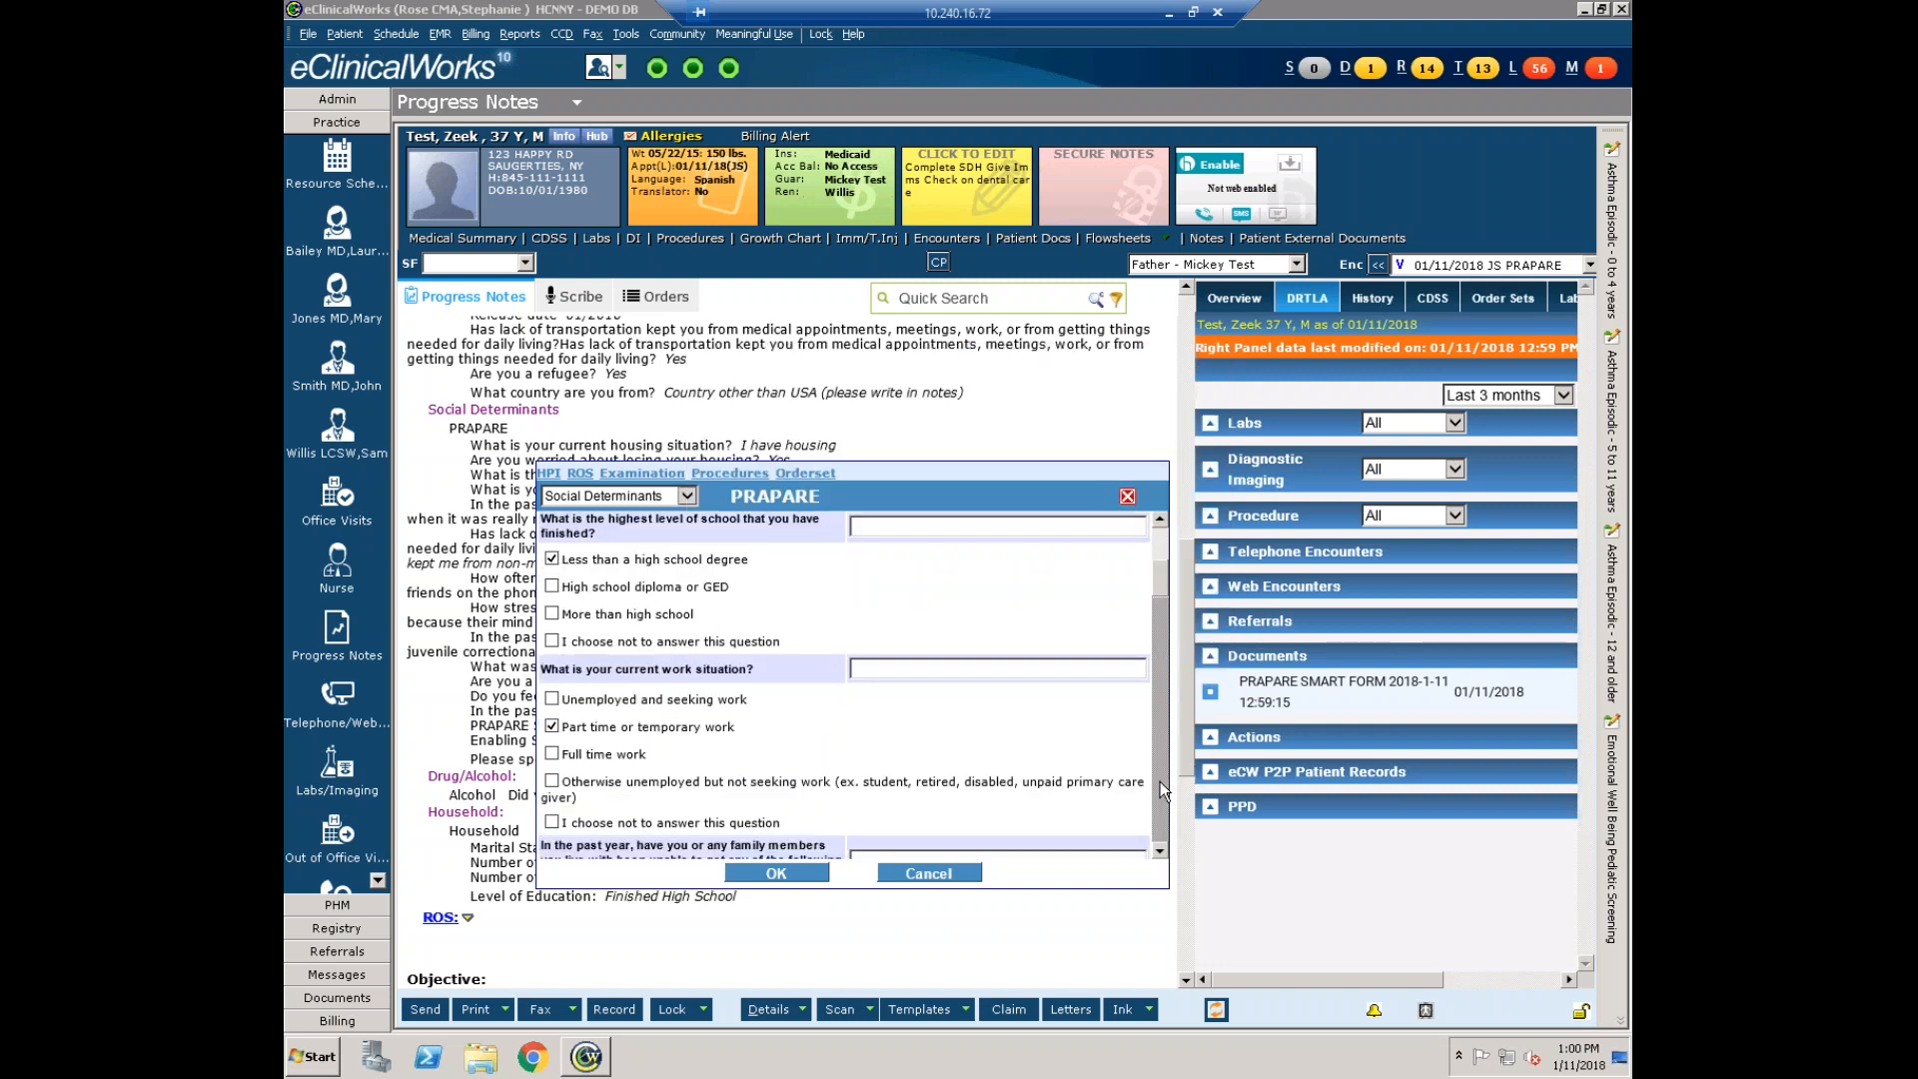
click(1160, 781)
click(1160, 781)
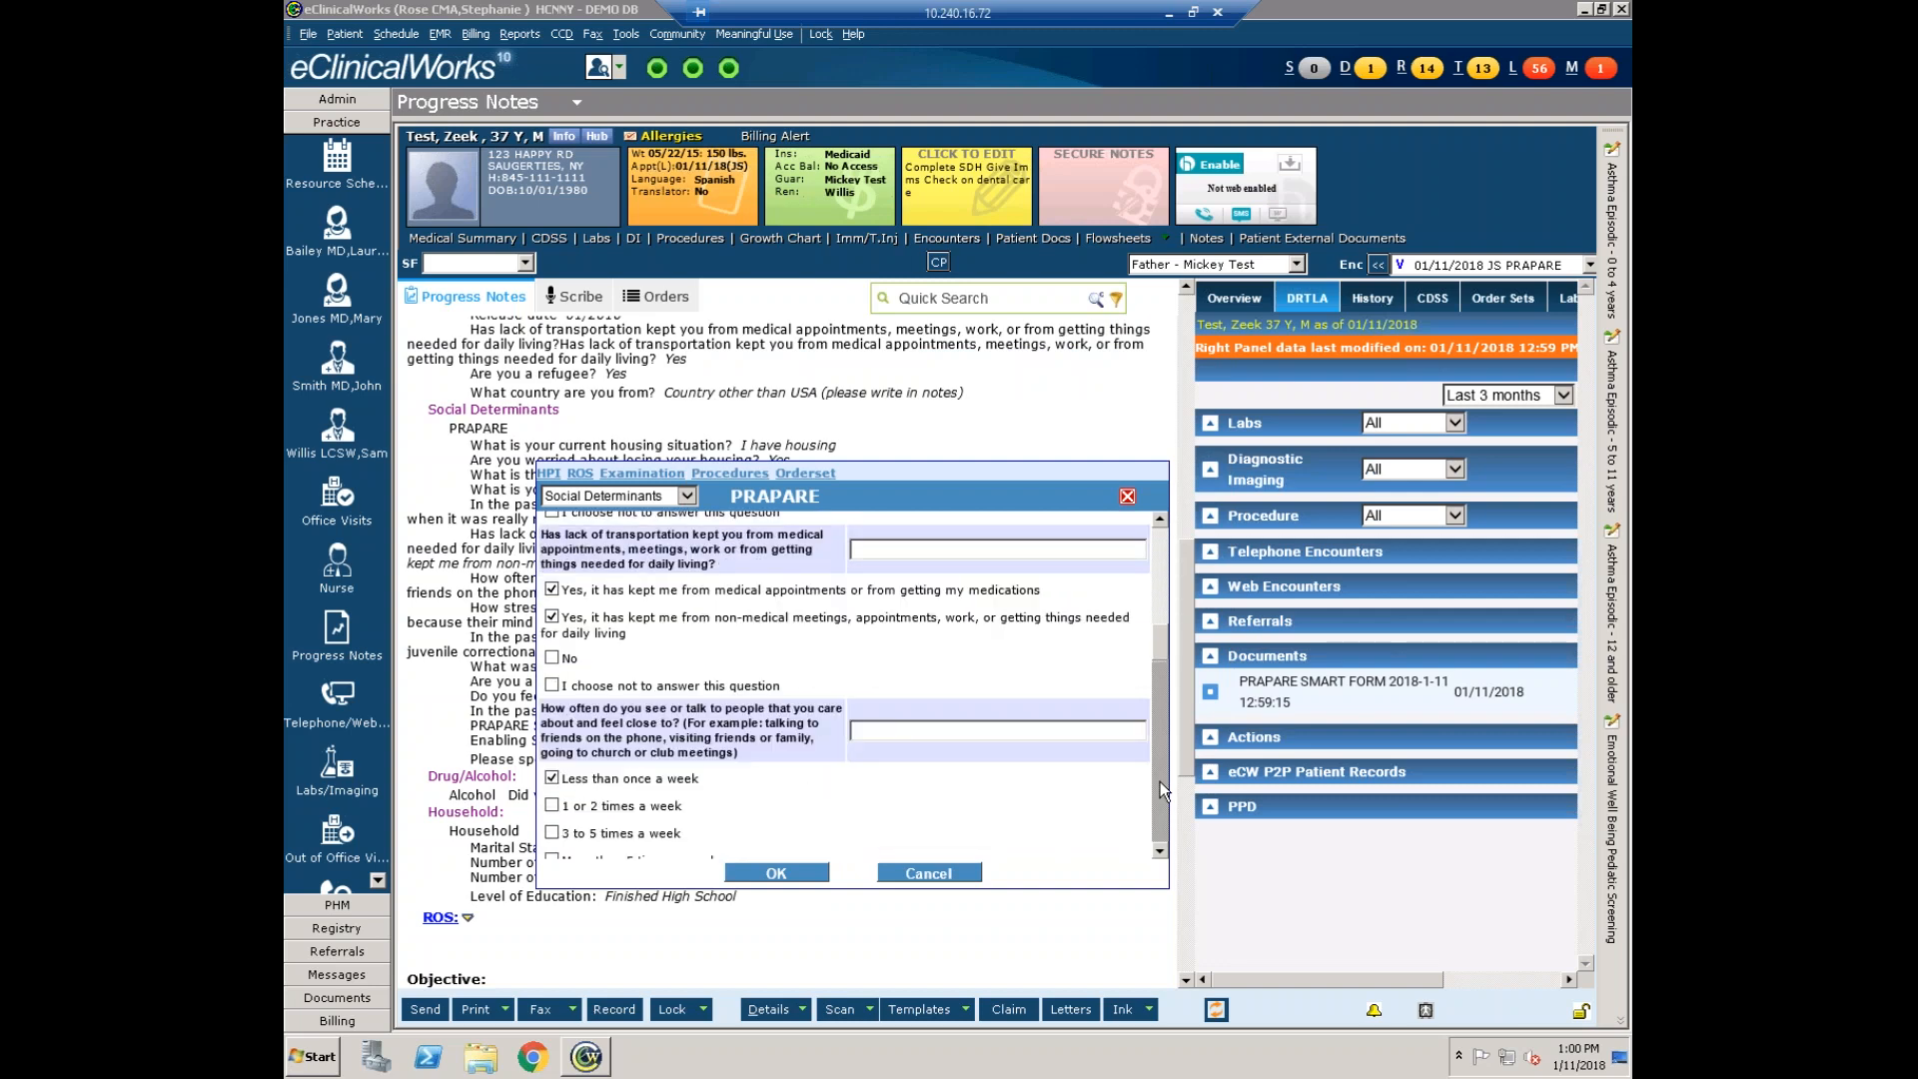
click(1160, 788)
click(942, 874)
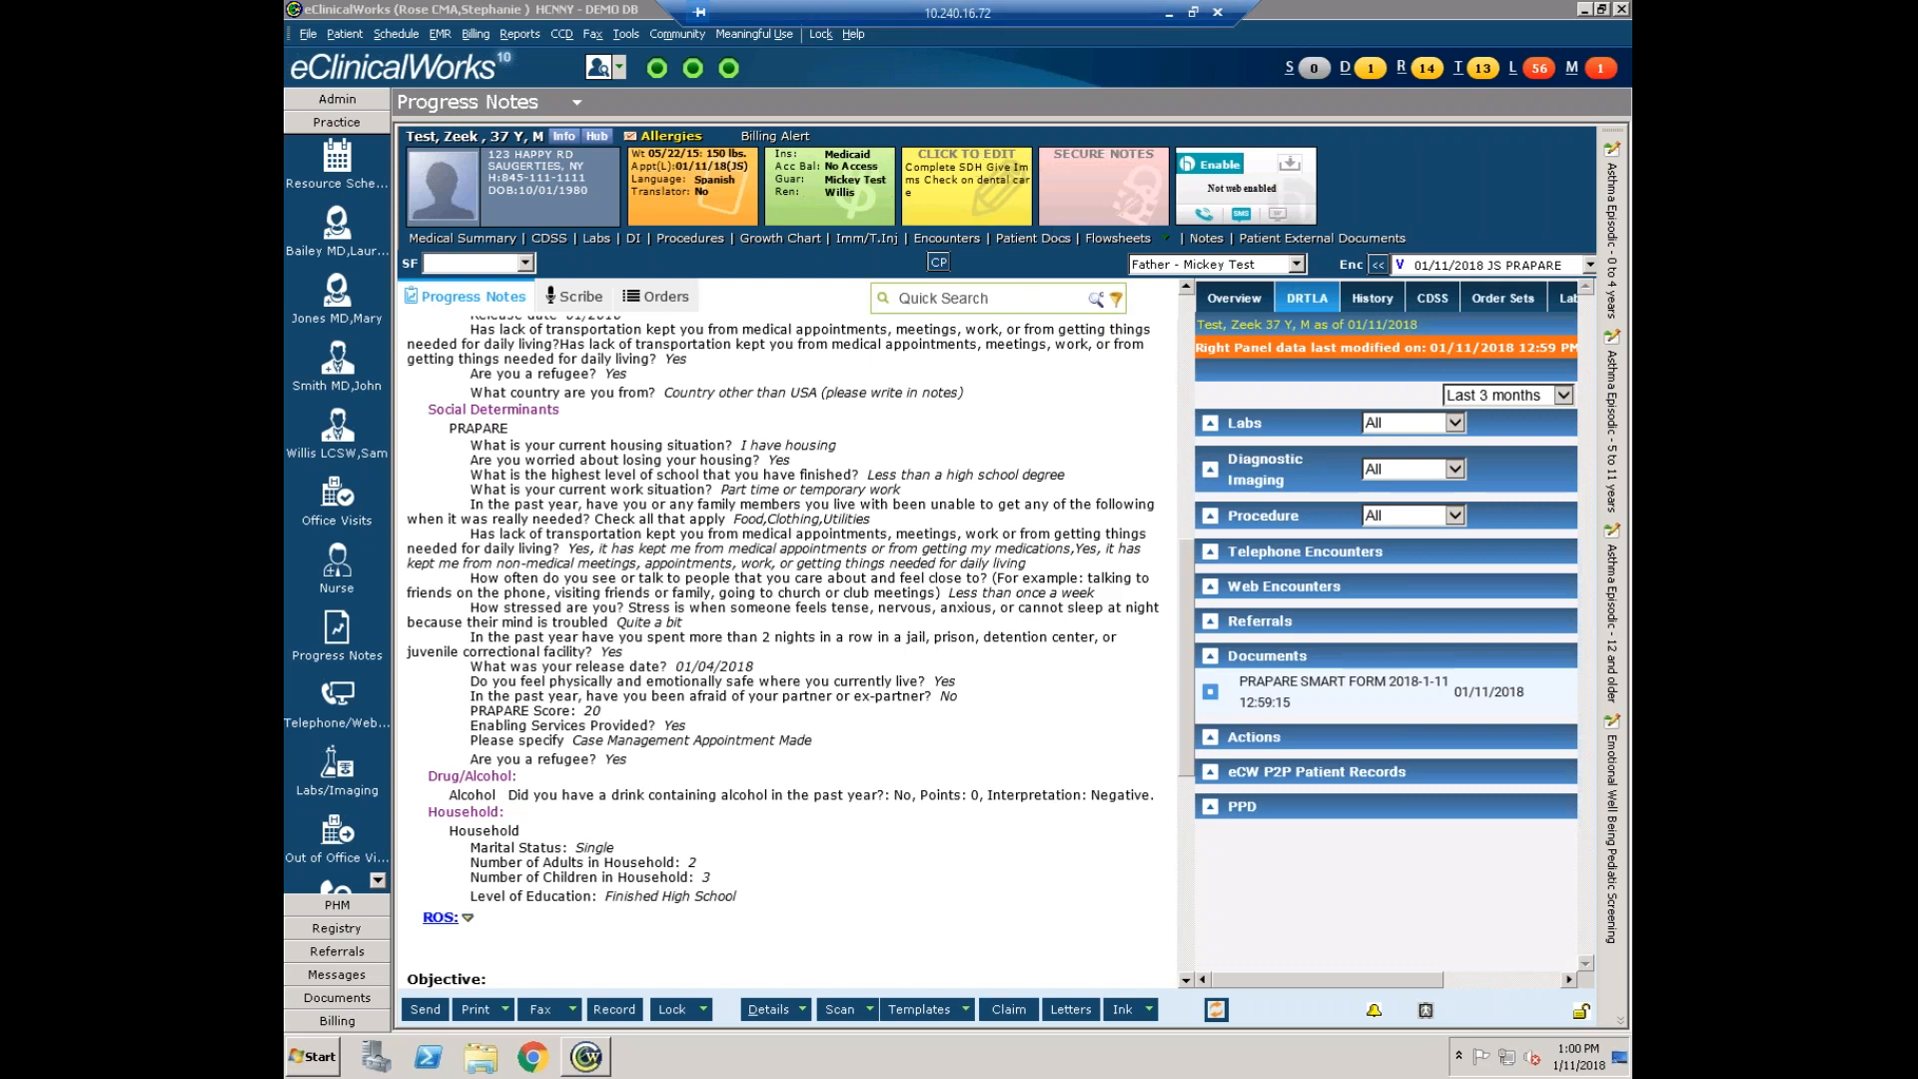
click(1169, 14)
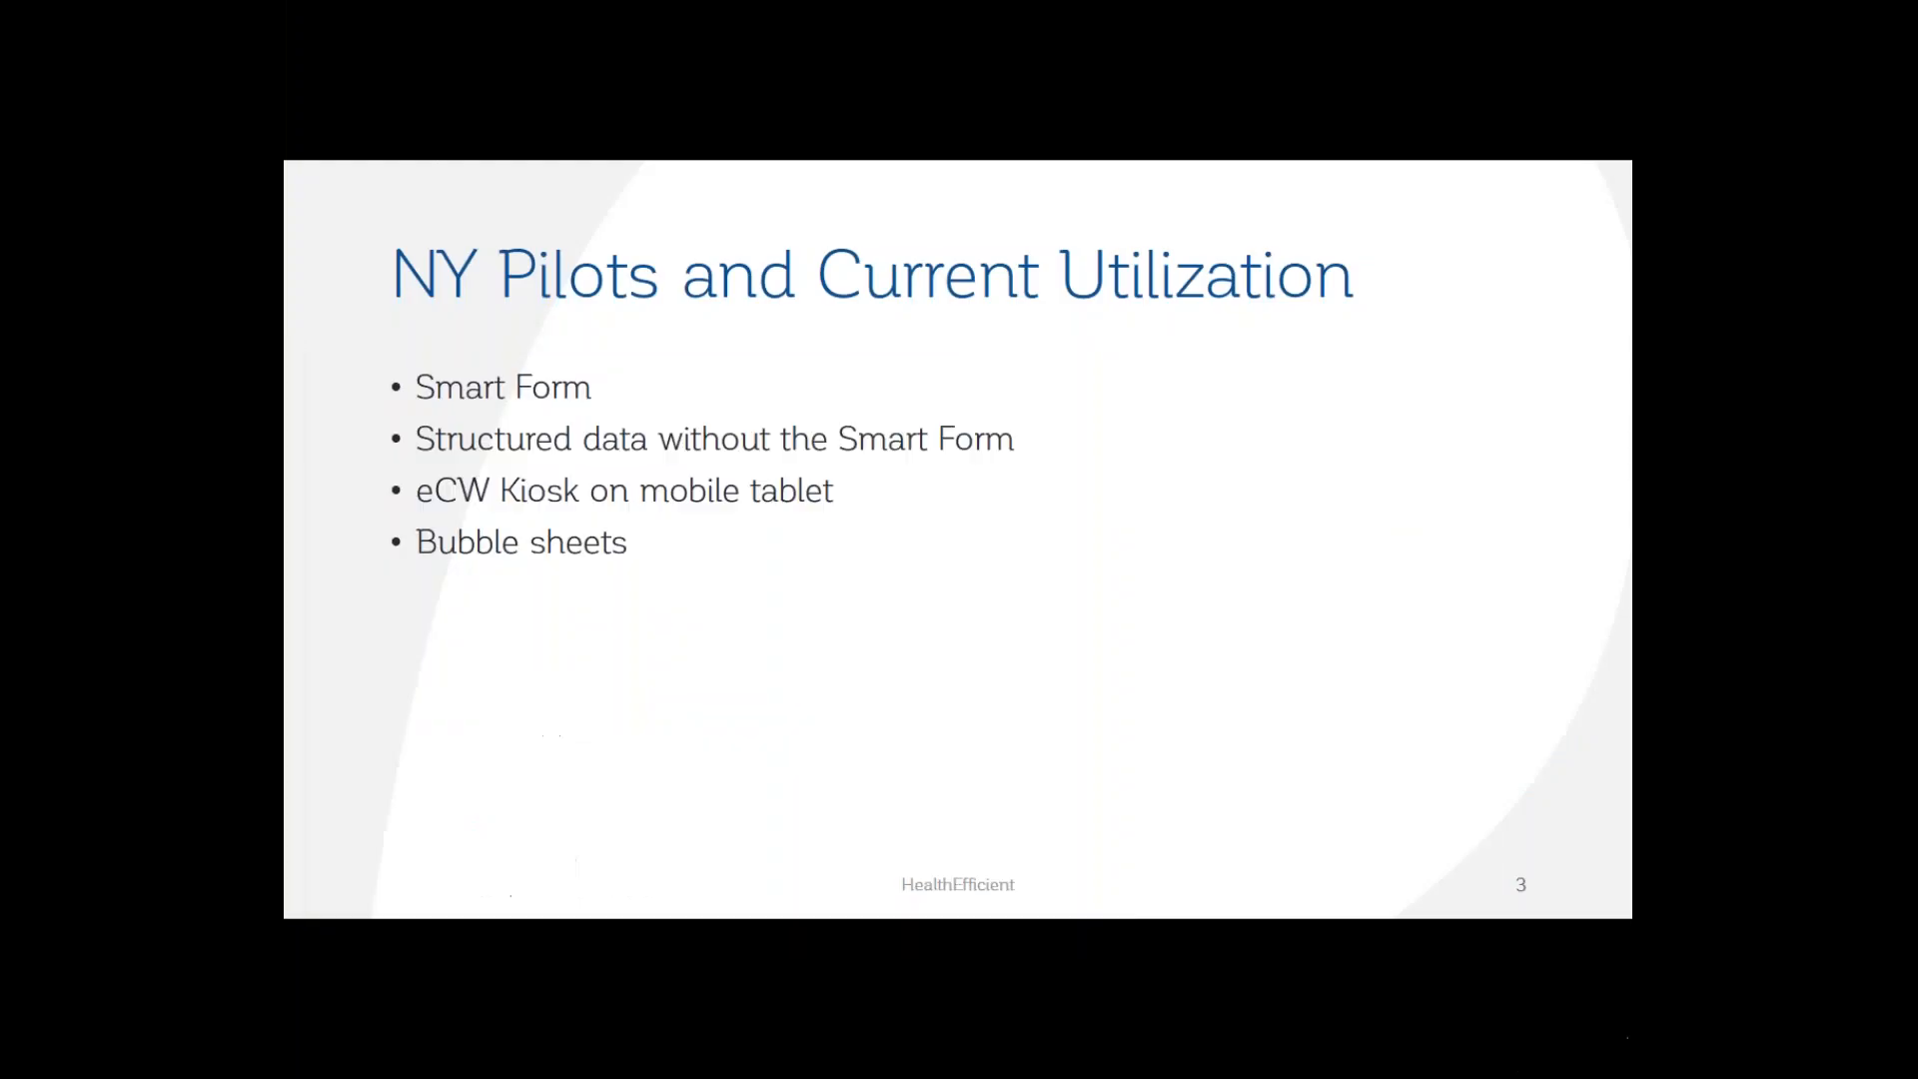